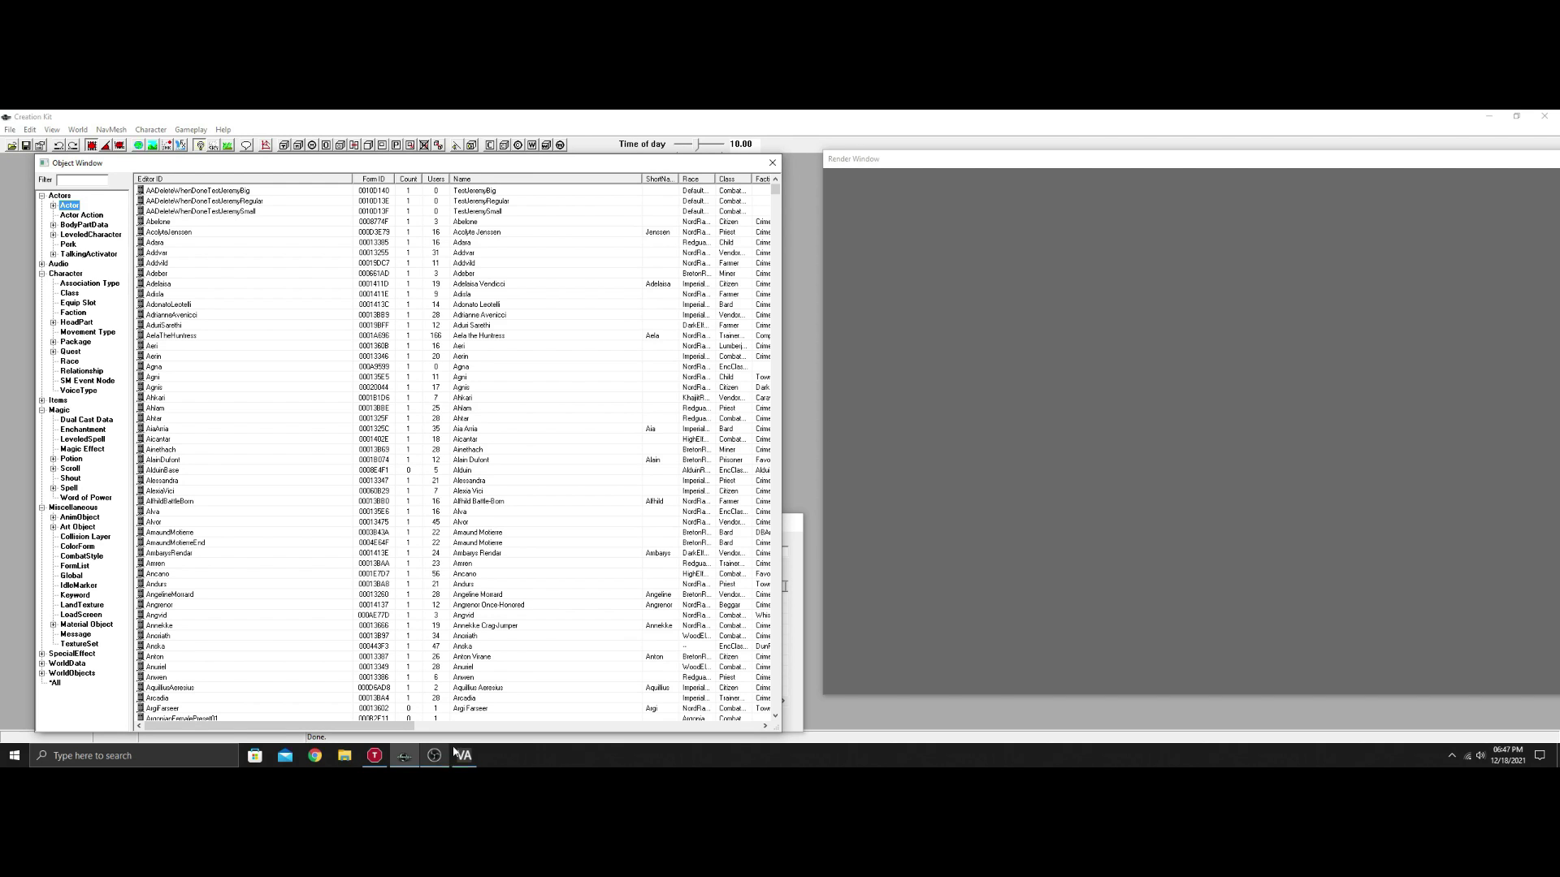
- Create a new actor with ID AAA_Rouge and name Rouge Guard
{"action": "right_click", "coordinate": [290, 221]}
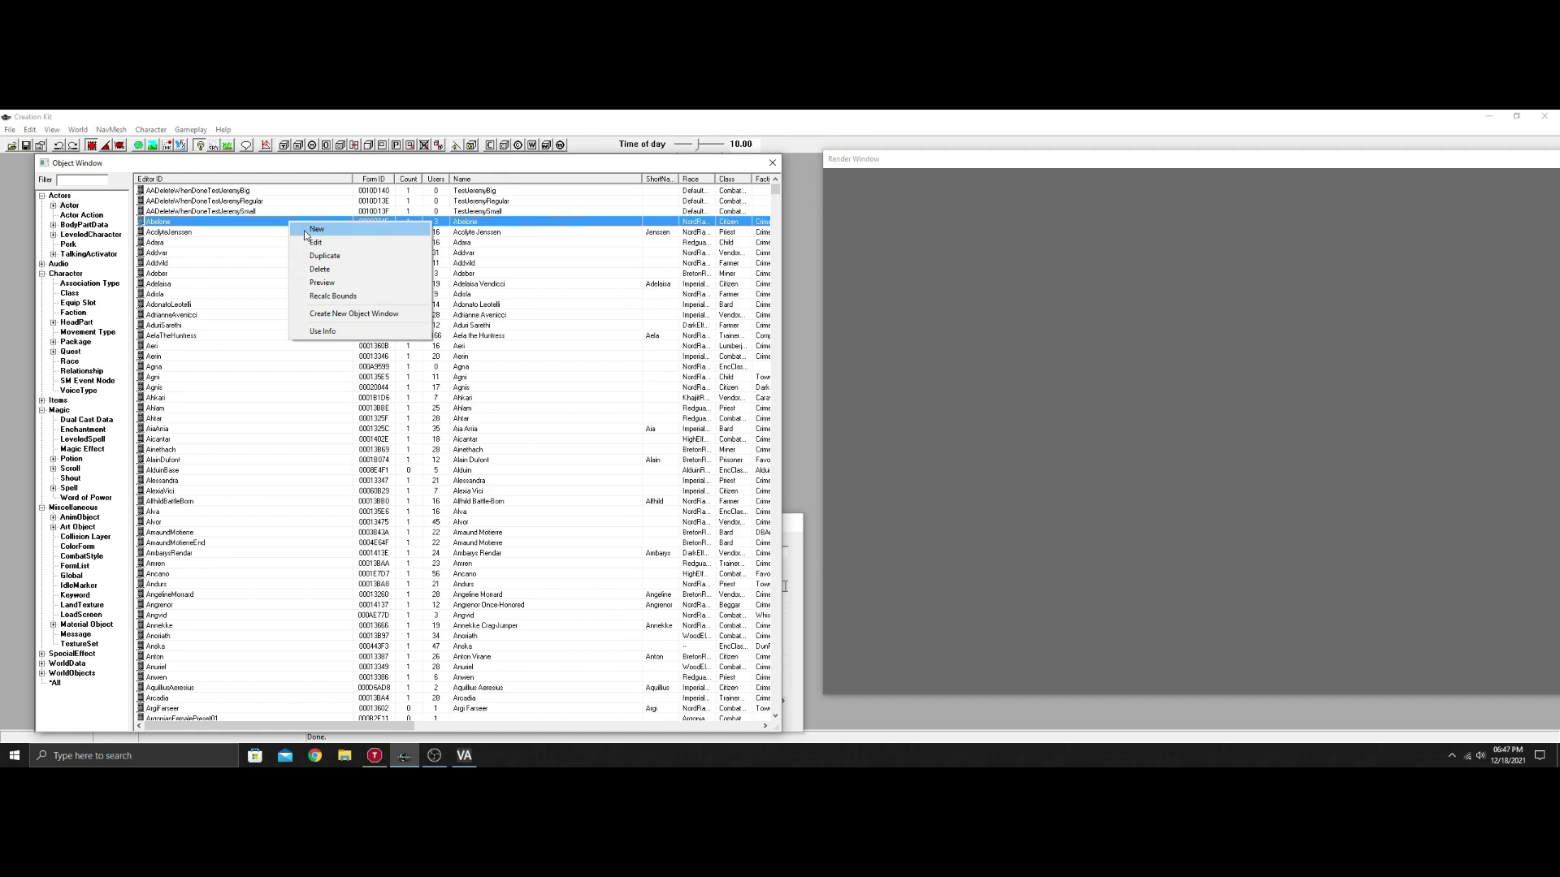
{"action": "key", "text": "Escape"}
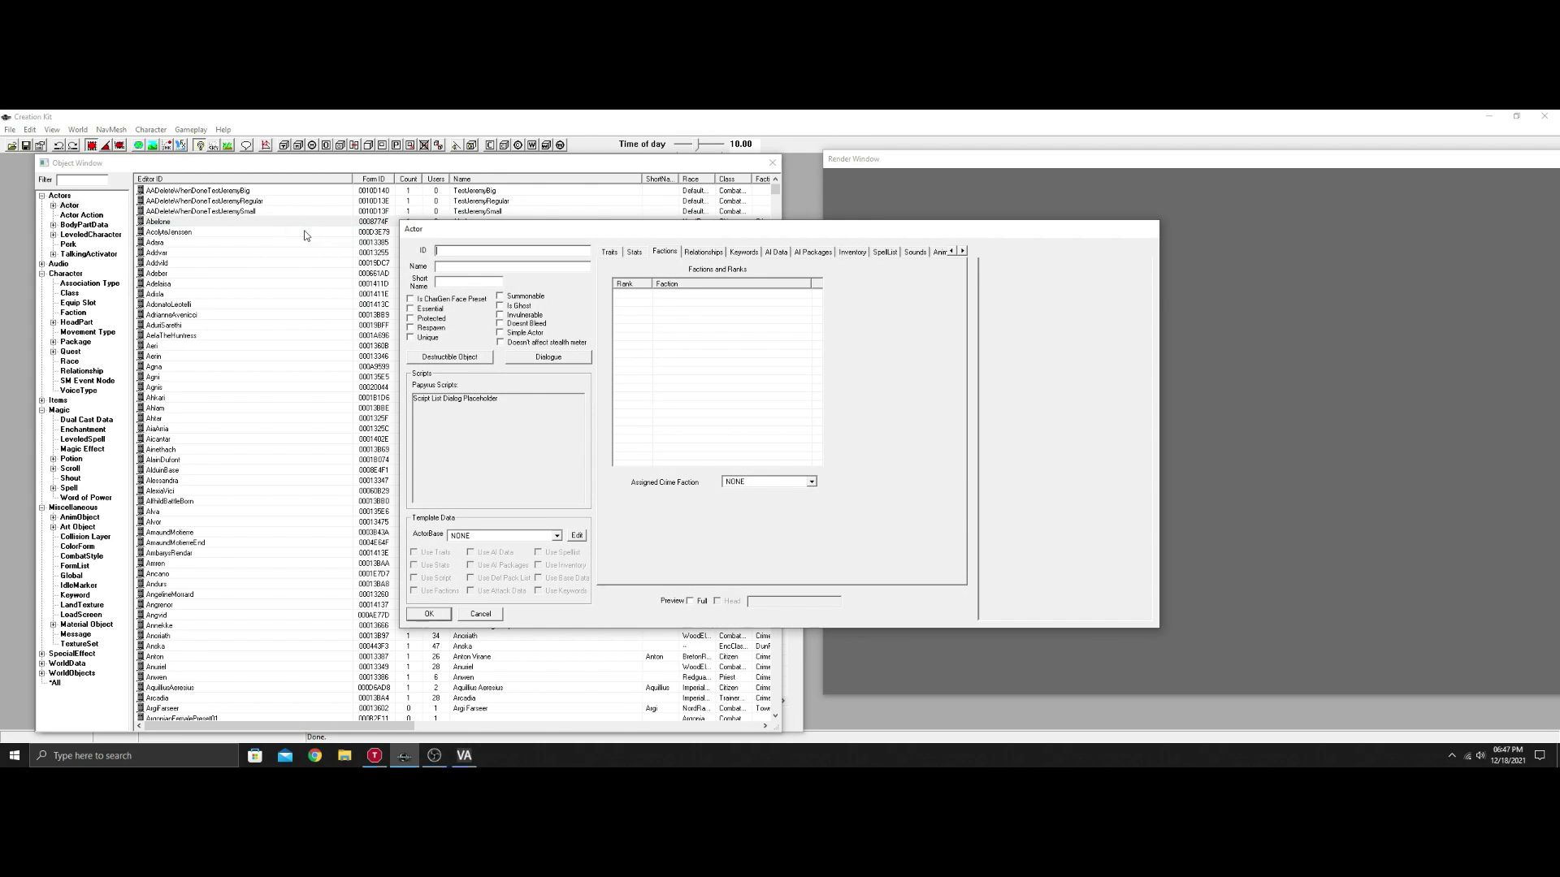
{"action": "type", "text": "AA"}
{"action": "type", "text": "T"}
{"action": "type", "text": "ouge Guard"}
- Mark the actor unique and essential, set its race to NordRace, and save it
{"action": "left_click", "coordinate": [410, 337]}
{"action": "left_click", "coordinate": [616, 254]}
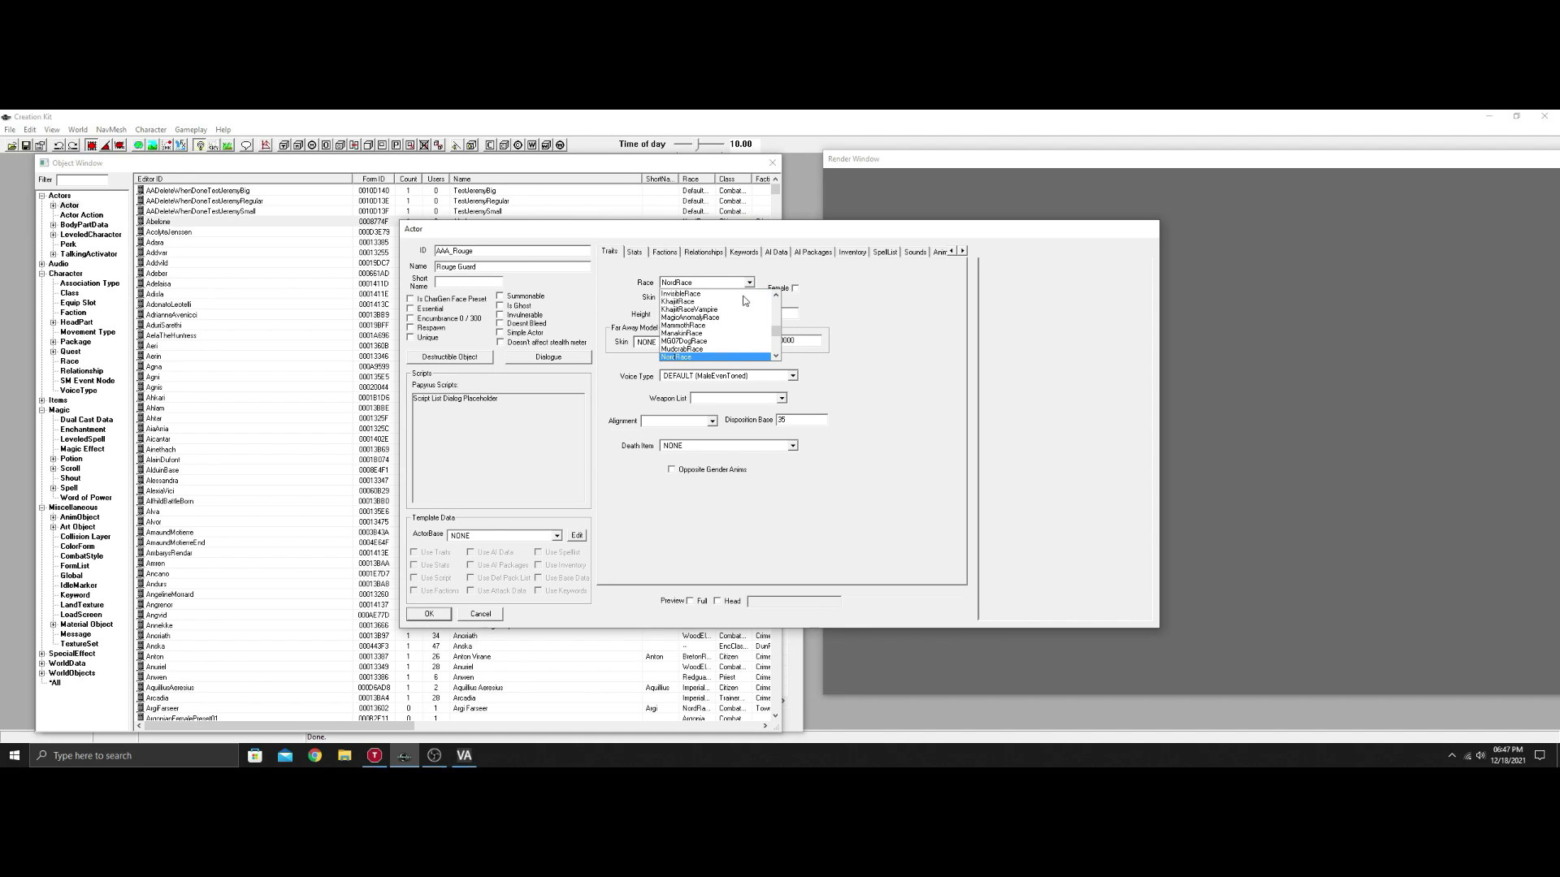
{"action": "left_click", "coordinate": [678, 358]}
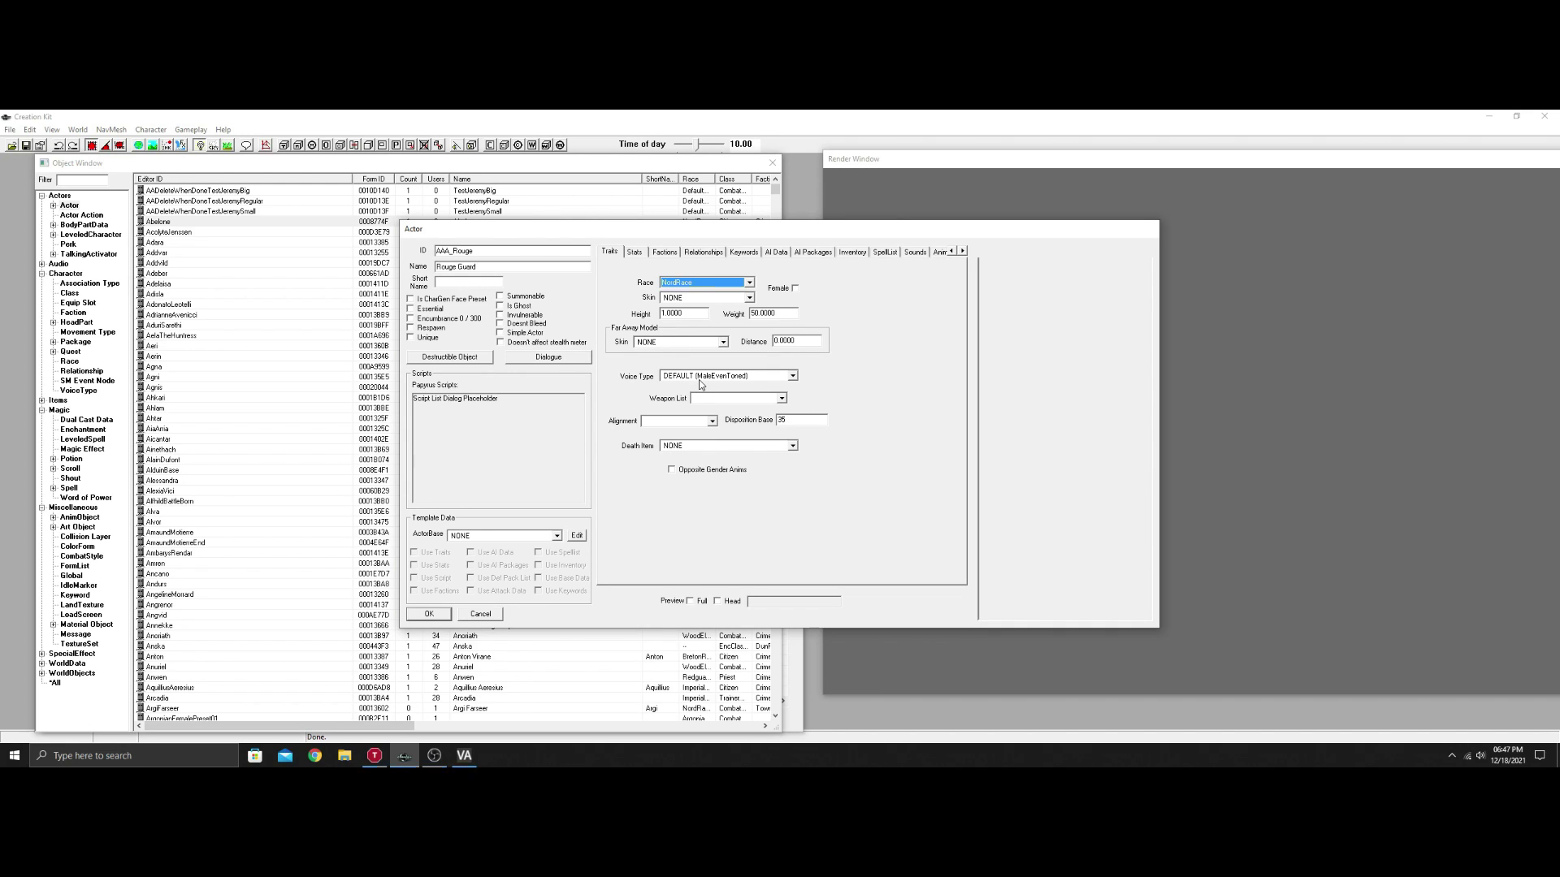
{"action": "left_click", "coordinate": [411, 337]}
{"action": "left_click", "coordinate": [410, 308]}
{"action": "left_click", "coordinate": [429, 617]}
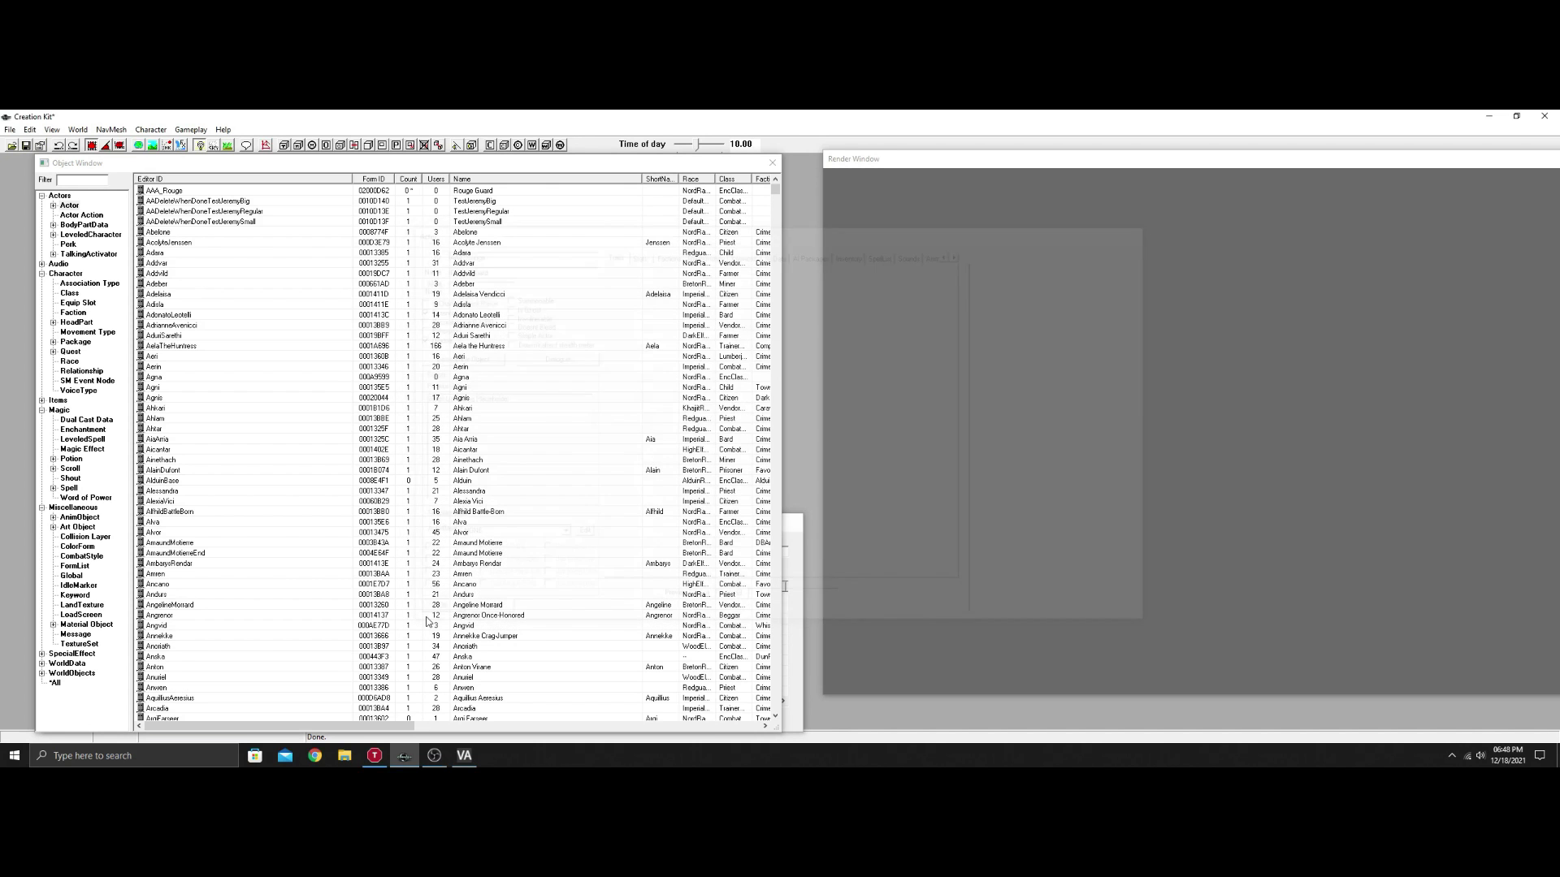
- Add a MaleRouge voice type with Allow Default Dialogue ticked and save it
{"action": "left_click", "coordinate": [75, 393]}
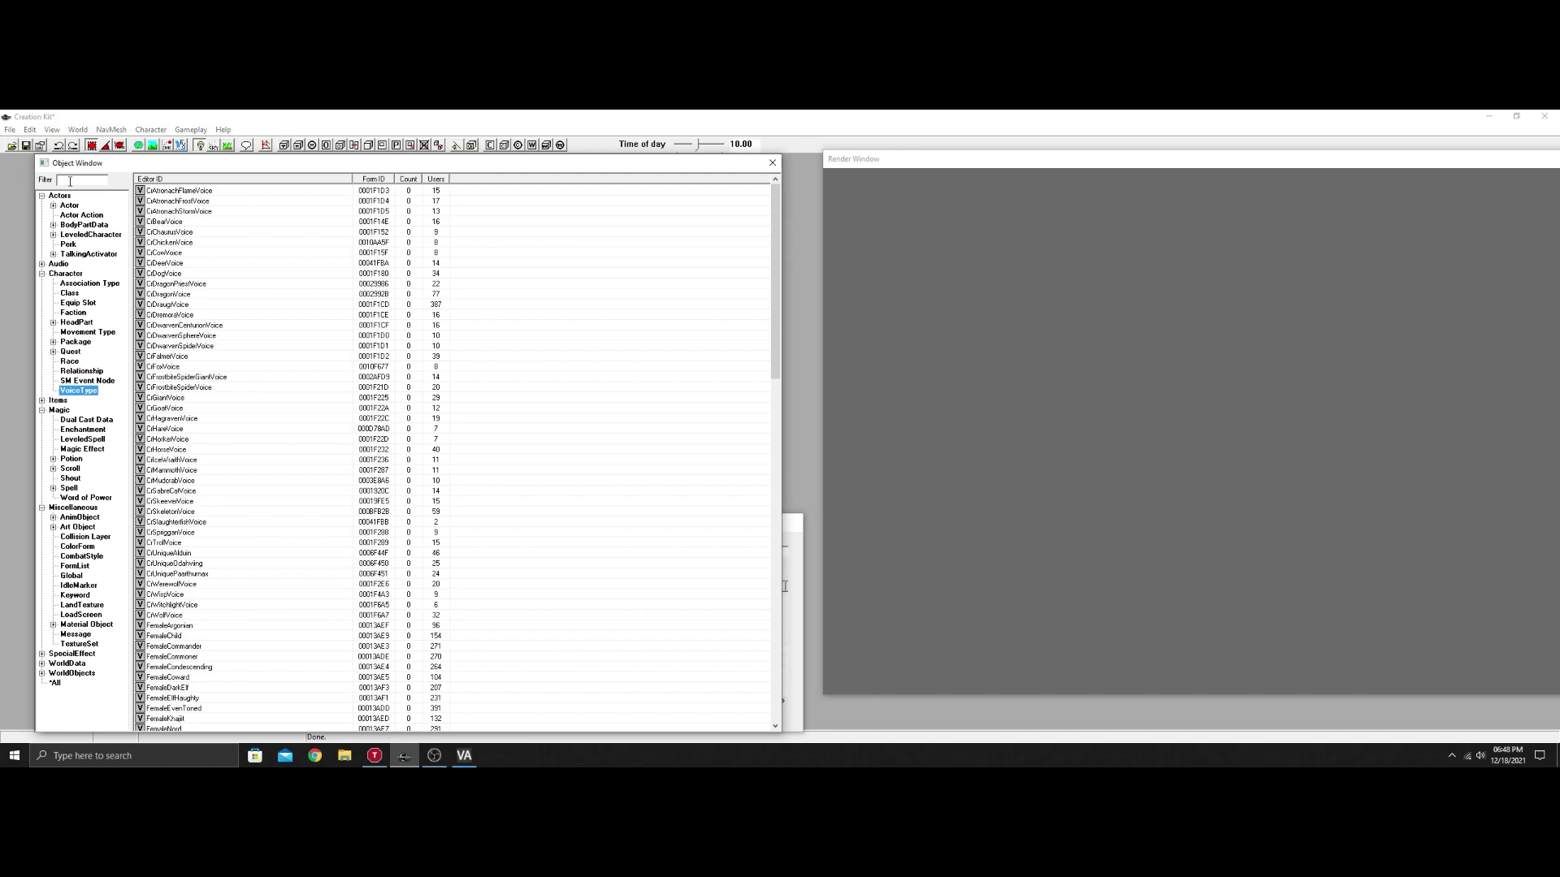
{"action": "scroll", "coordinate": [221, 280], "scroll_direction": "down", "scroll_amount": 8}
{"action": "right_click", "coordinate": [221, 279]}
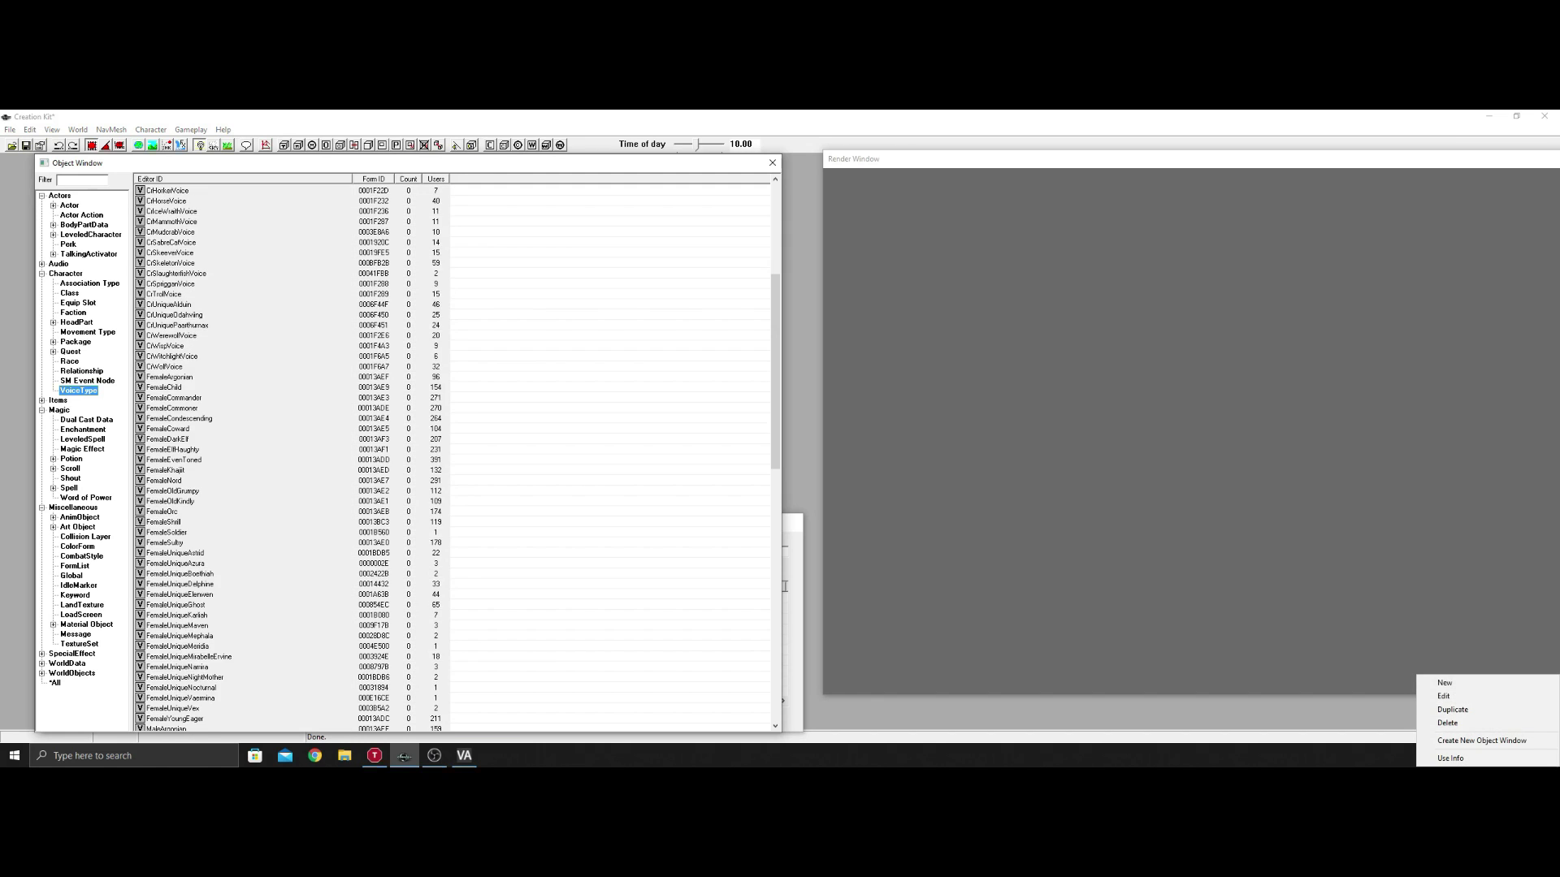
{"action": "left_click", "coordinate": [735, 395]}
{"action": "scroll", "coordinate": [732, 402], "scroll_direction": "up", "scroll_amount": 5}
{"action": "left_click_drag", "start_coordinate": [778, 374], "coordinate": [777, 336]}
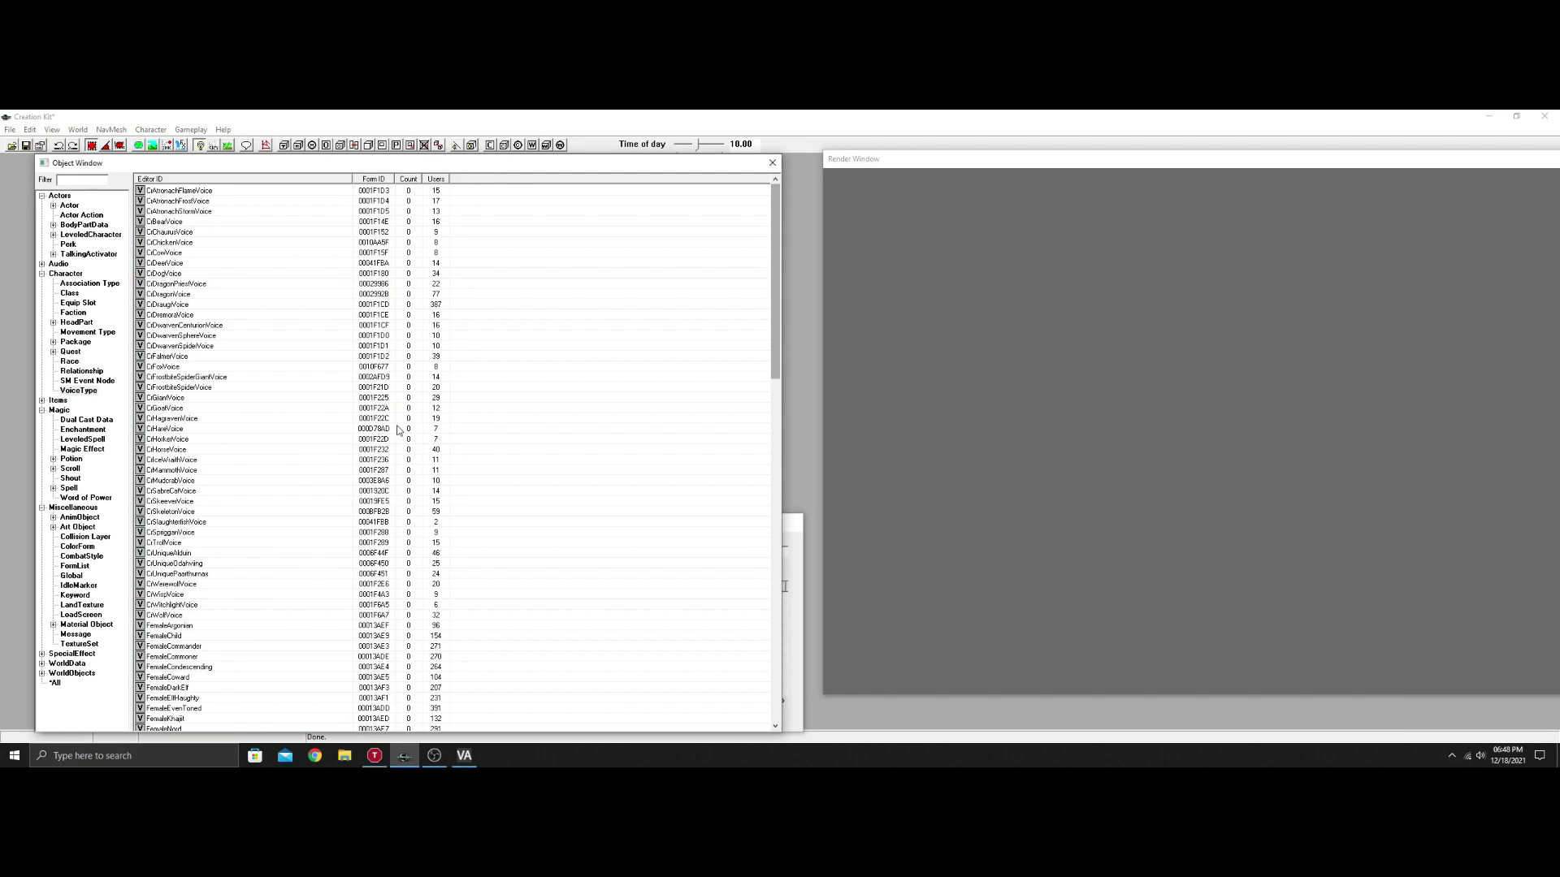
{"action": "right_click", "coordinate": [254, 283]}
{"action": "left_click", "coordinate": [270, 288]}
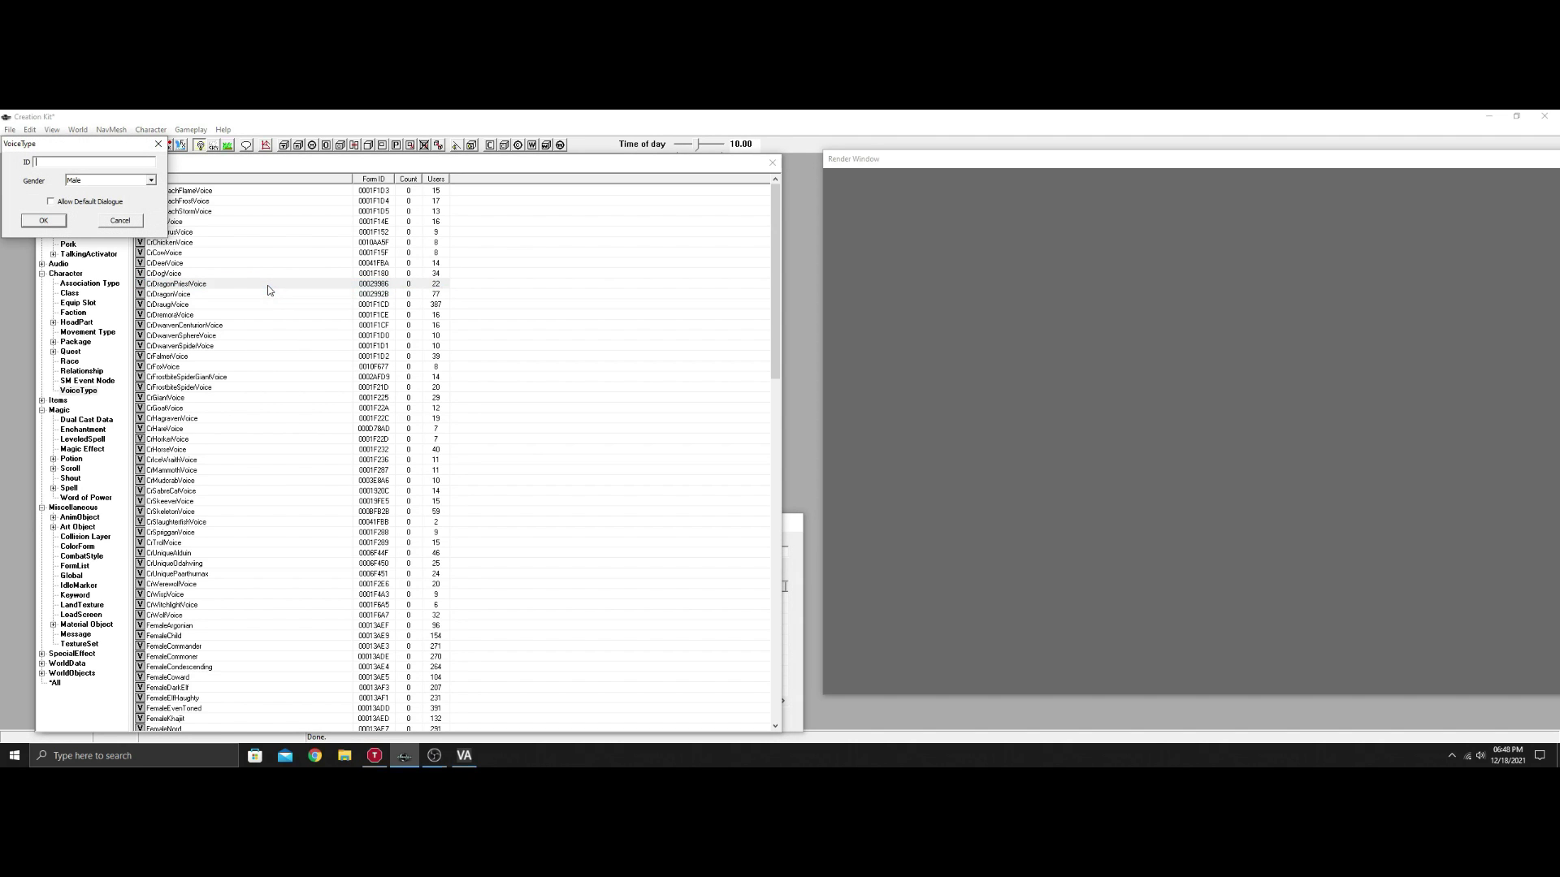
{"action": "type", "text": "MaleRouge"}
{"action": "left_click", "coordinate": [52, 203]}
{"action": "left_click", "coordinate": [44, 221]}
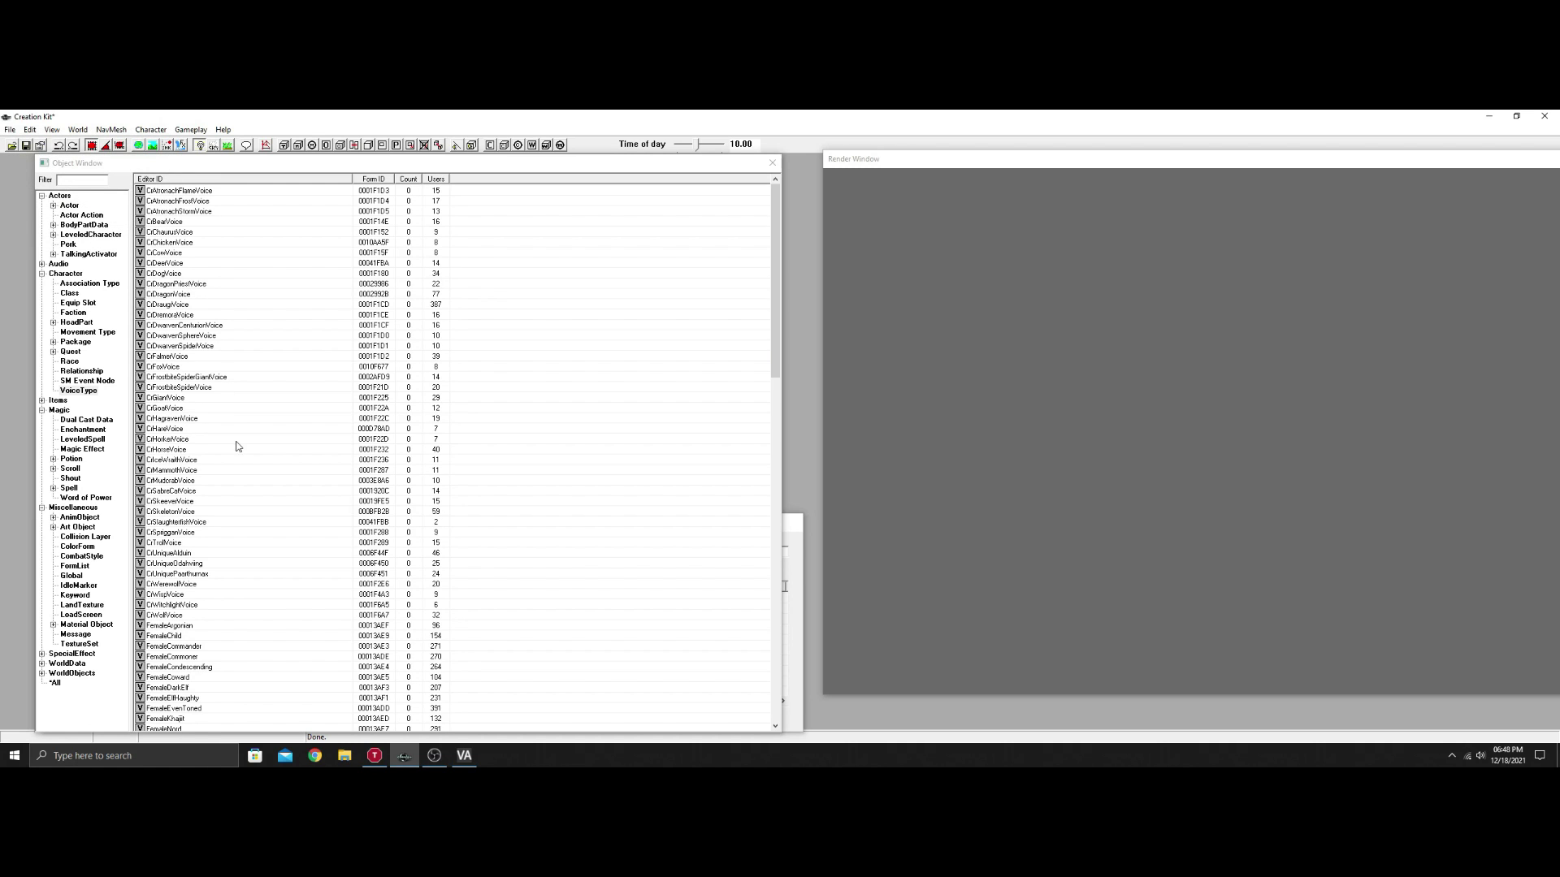
- Set the AAA_Rouge actor's Voice Type to MaleRouge and save the actor
{"action": "scroll", "coordinate": [237, 450], "scroll_direction": "down", "scroll_amount": 14}
{"action": "scroll", "coordinate": [238, 453], "scroll_direction": "down", "scroll_amount": 10}
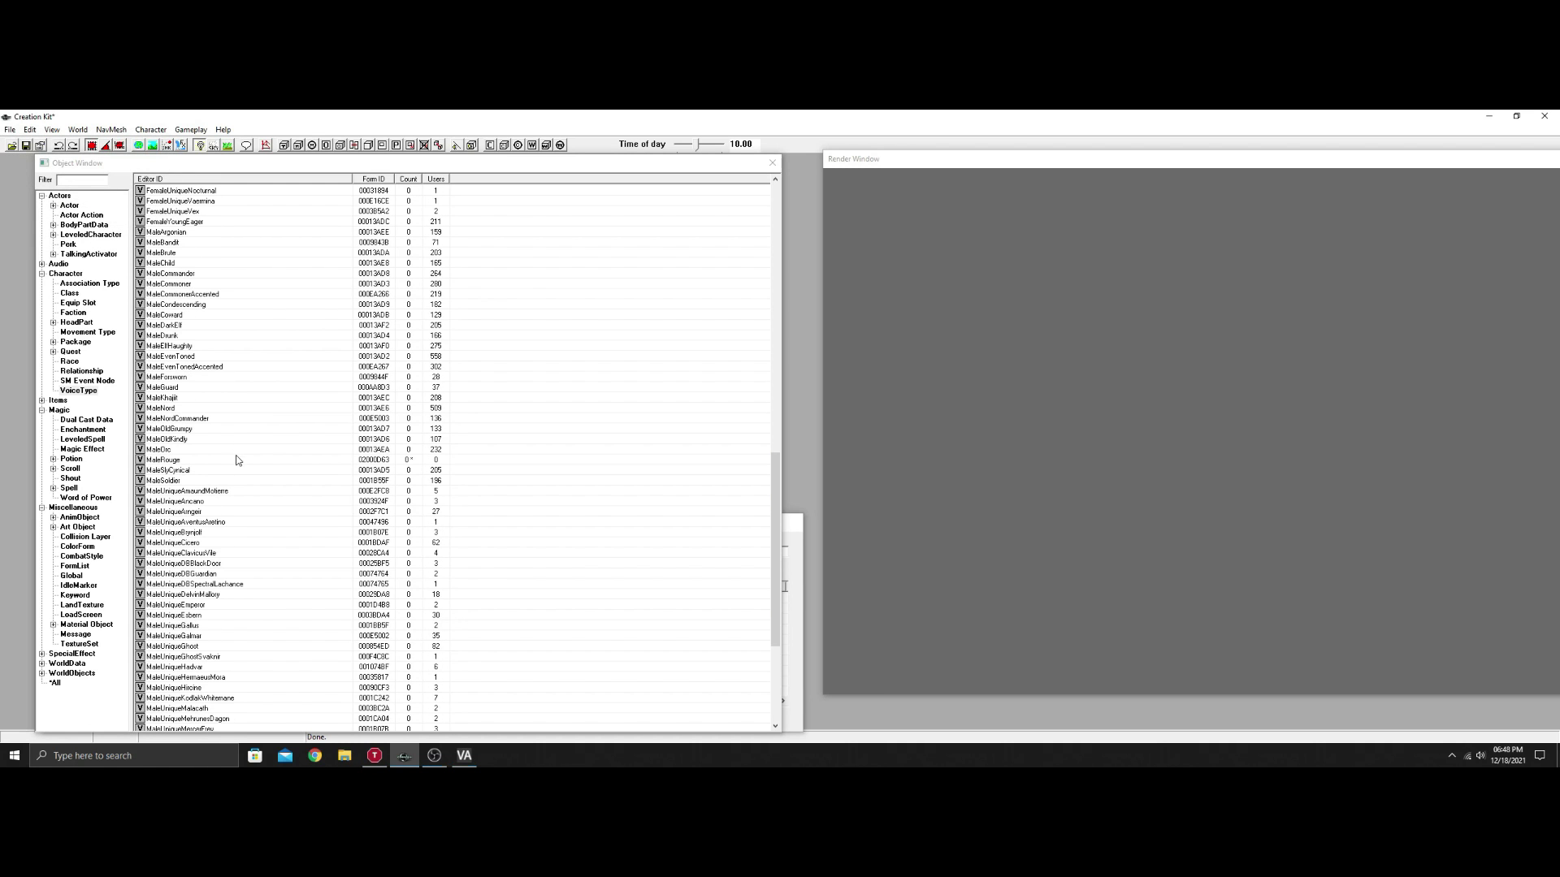
{"action": "left_click", "coordinate": [166, 461]}
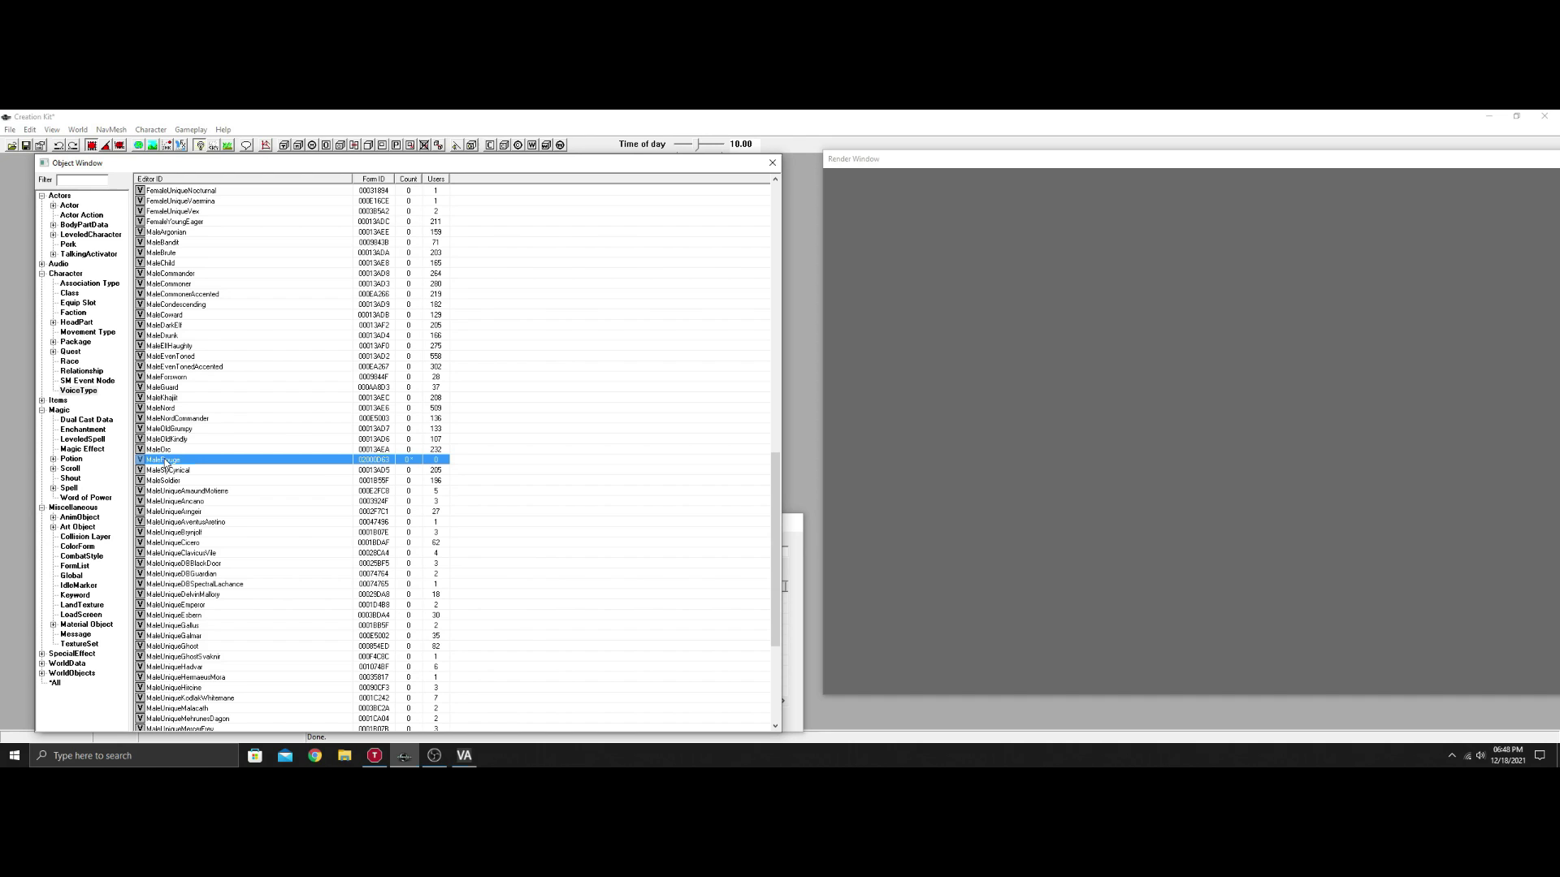
{"action": "left_click", "coordinate": [67, 207]}
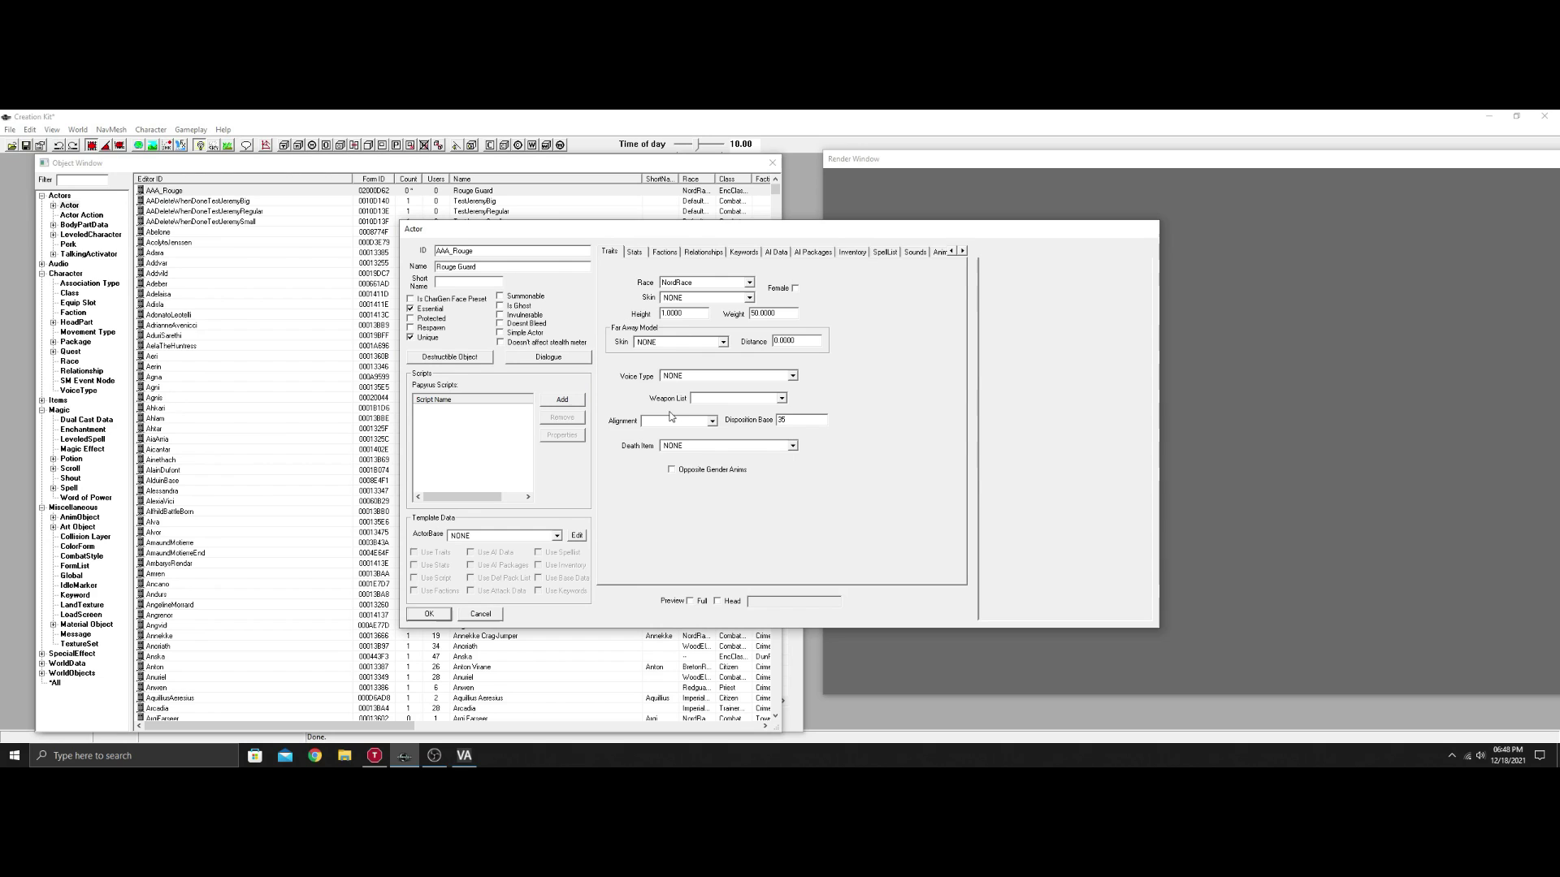
{"action": "left_click", "coordinate": [792, 377]}
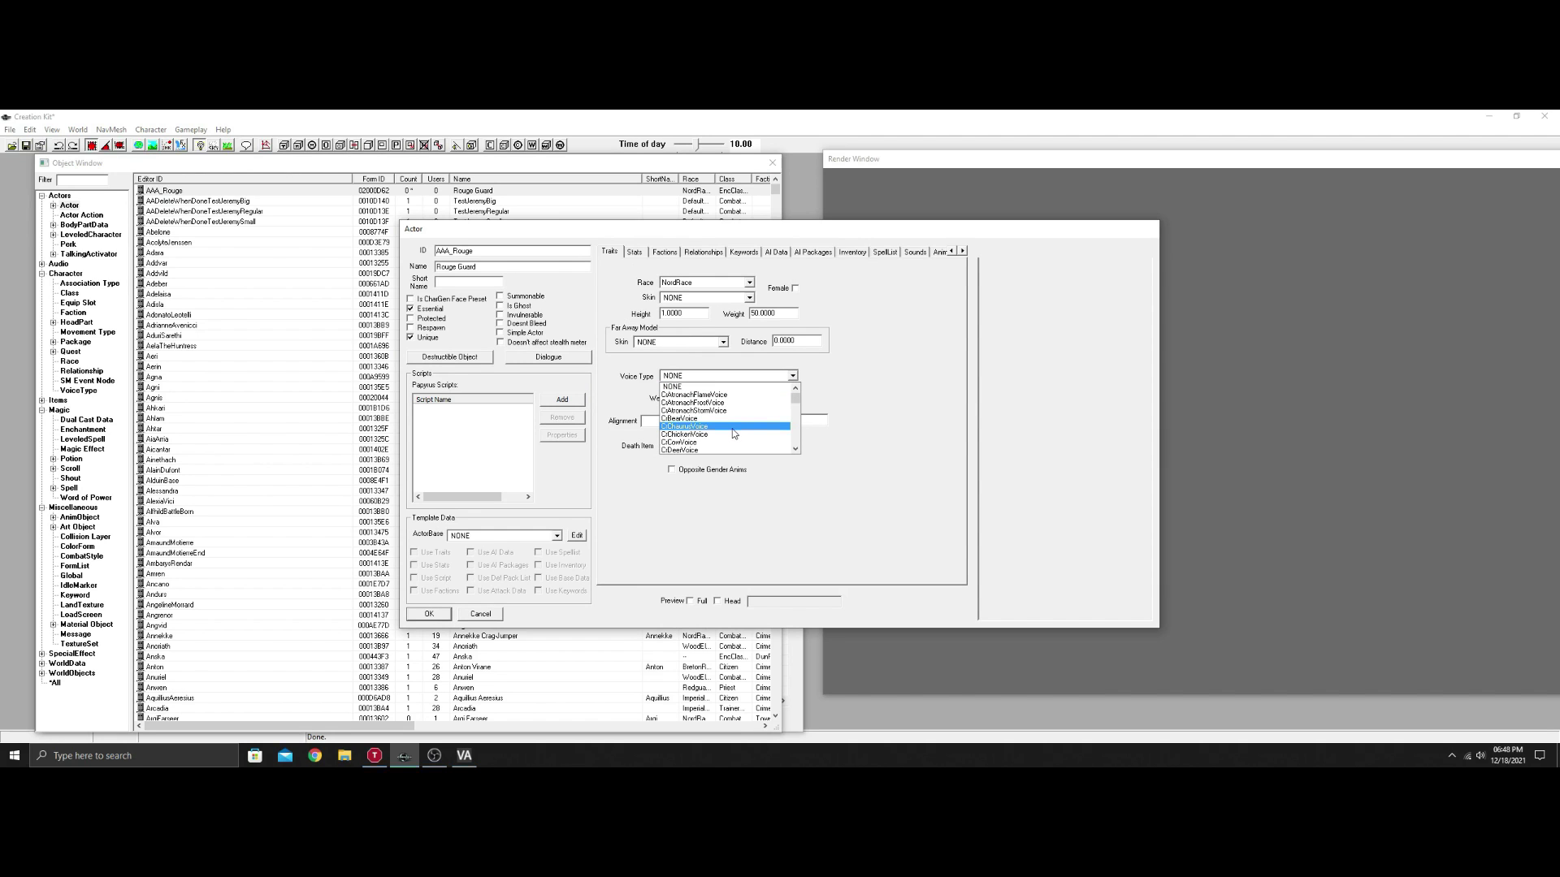
{"action": "key", "text": "m"}
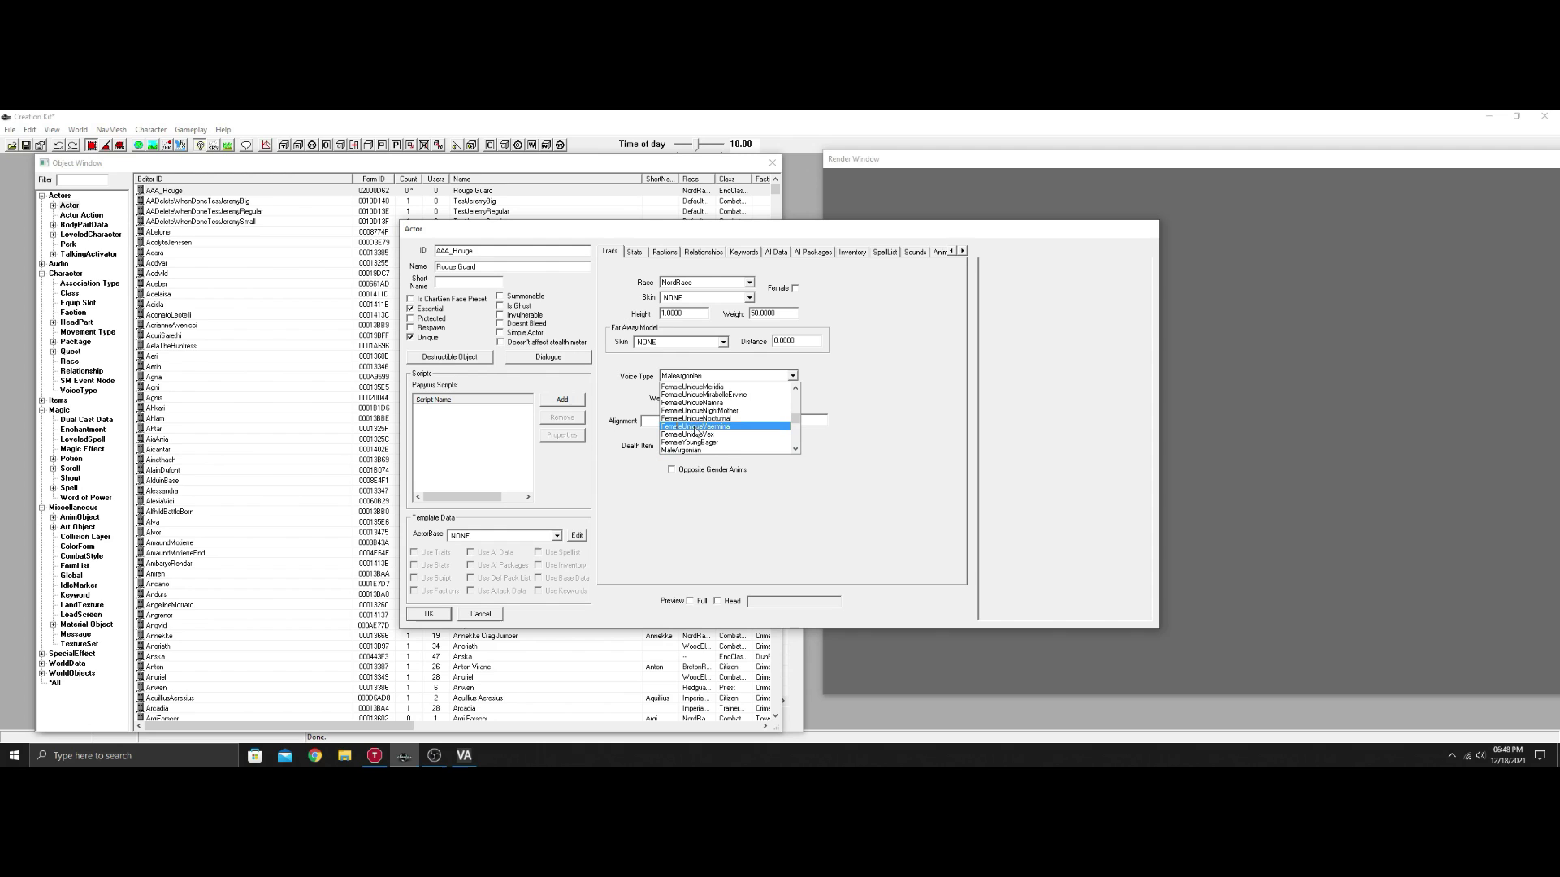
{"action": "scroll", "coordinate": [707, 431], "scroll_direction": "down", "scroll_amount": 2}
{"action": "scroll", "coordinate": [697, 431], "scroll_direction": "down", "scroll_amount": 6}
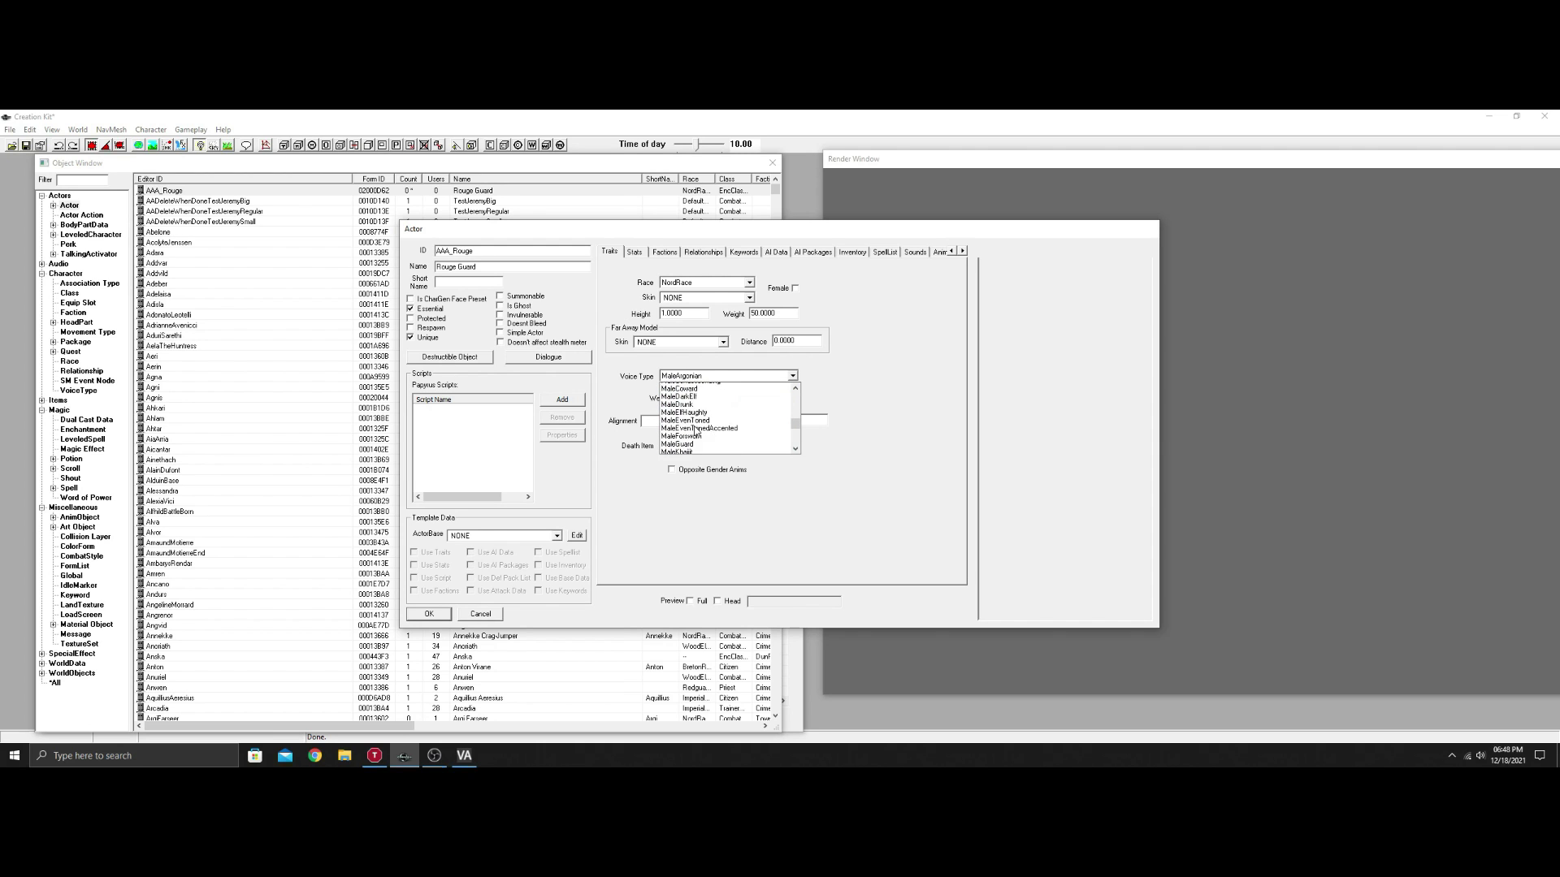
{"action": "left_click", "coordinate": [680, 436]}
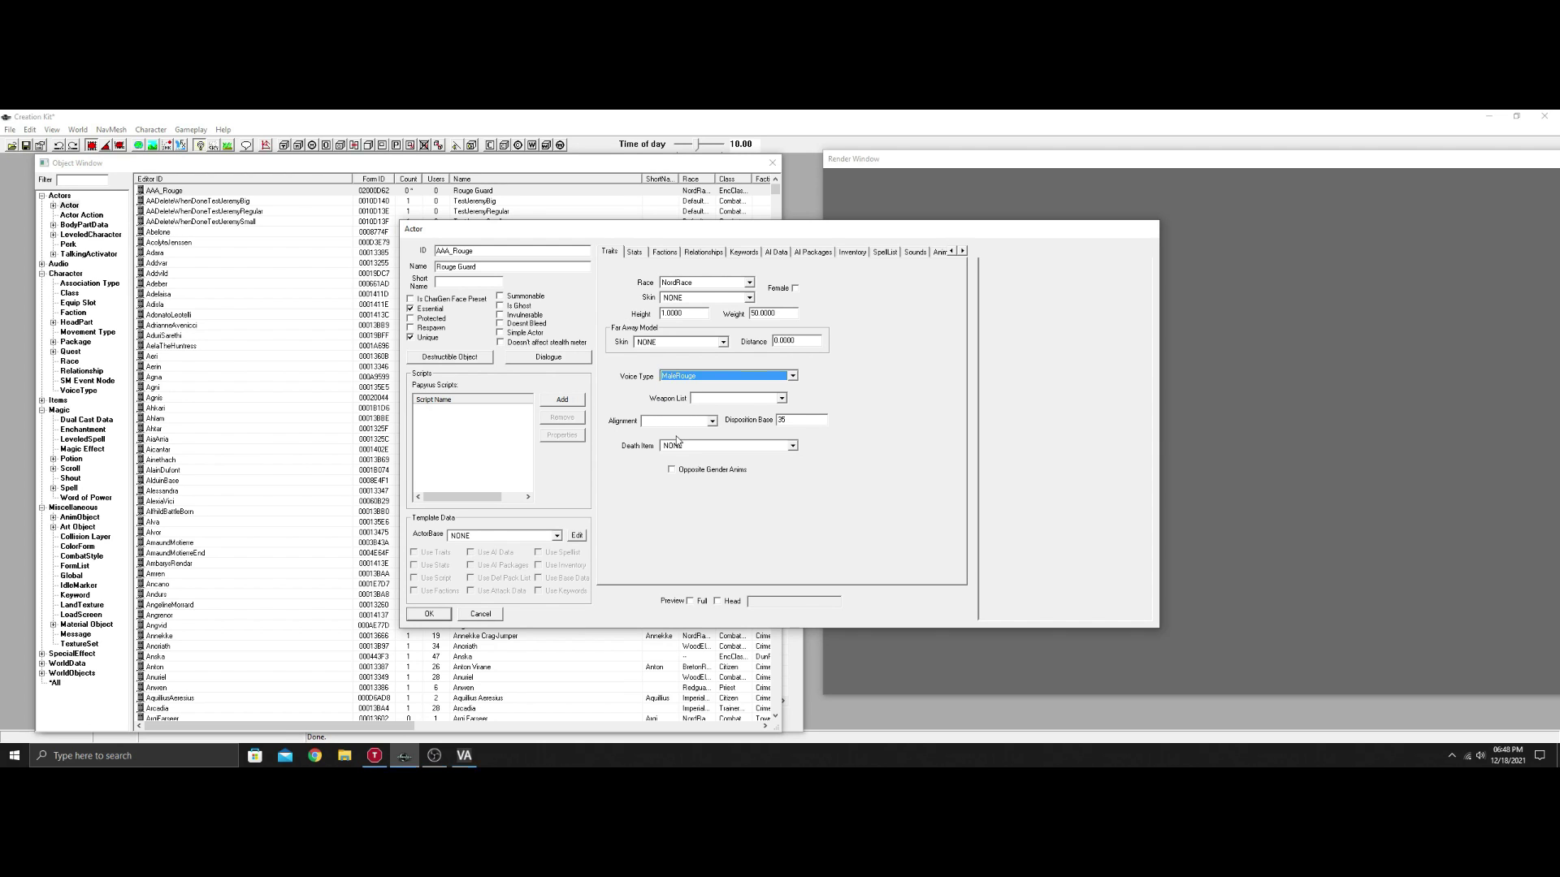
{"action": "left_click", "coordinate": [429, 615]}
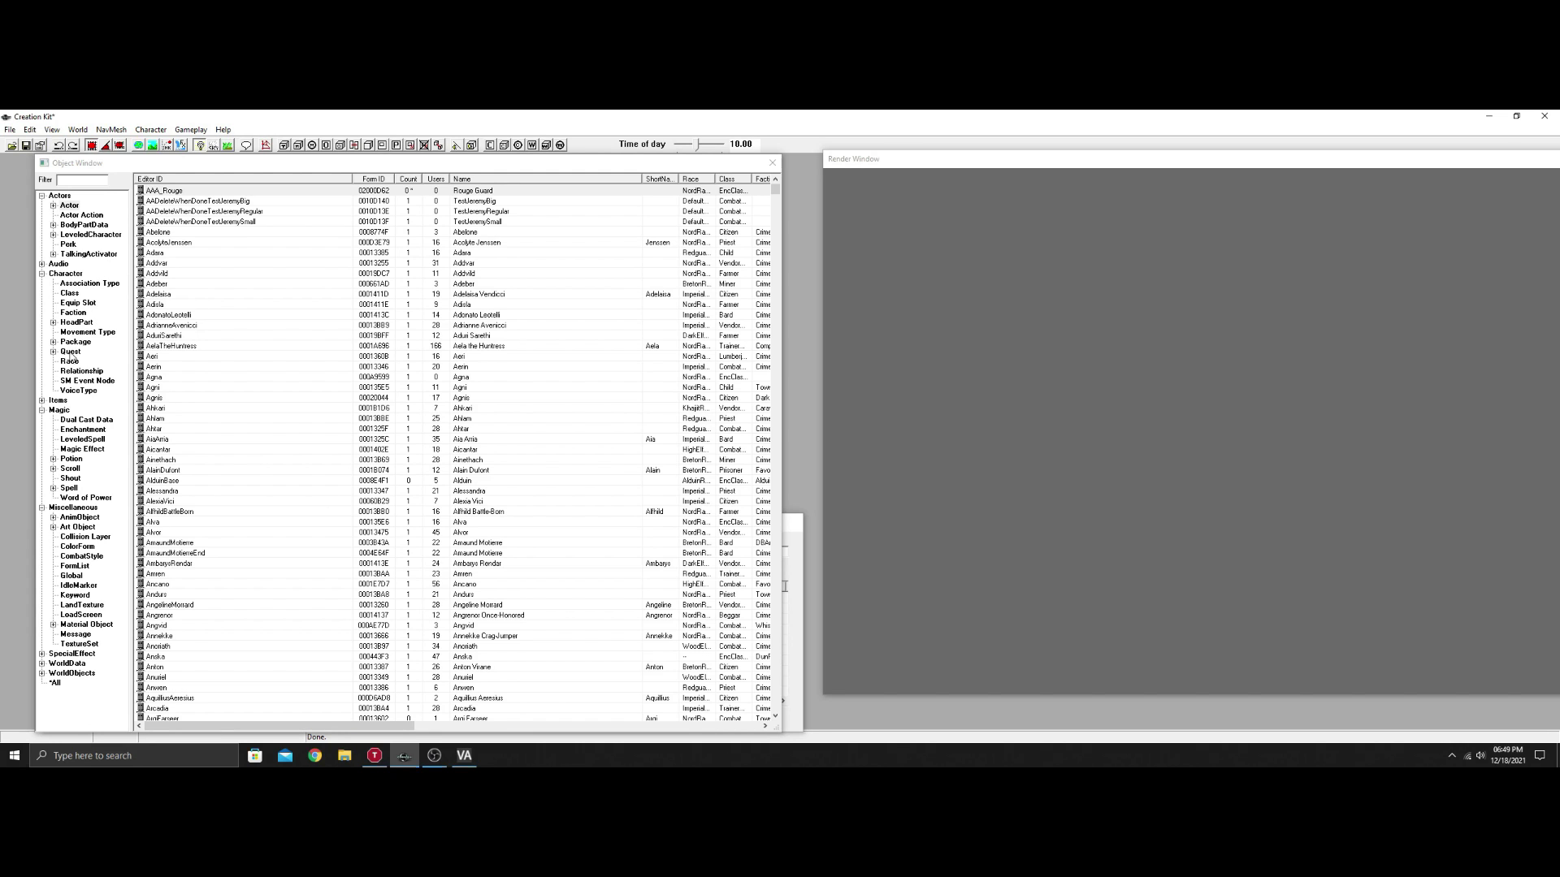
- Filter quests by 'gene', open DialogueGeneric, and inspect its GetIsVoiceType condition and Misc topics
{"action": "left_click", "coordinate": [71, 358]}
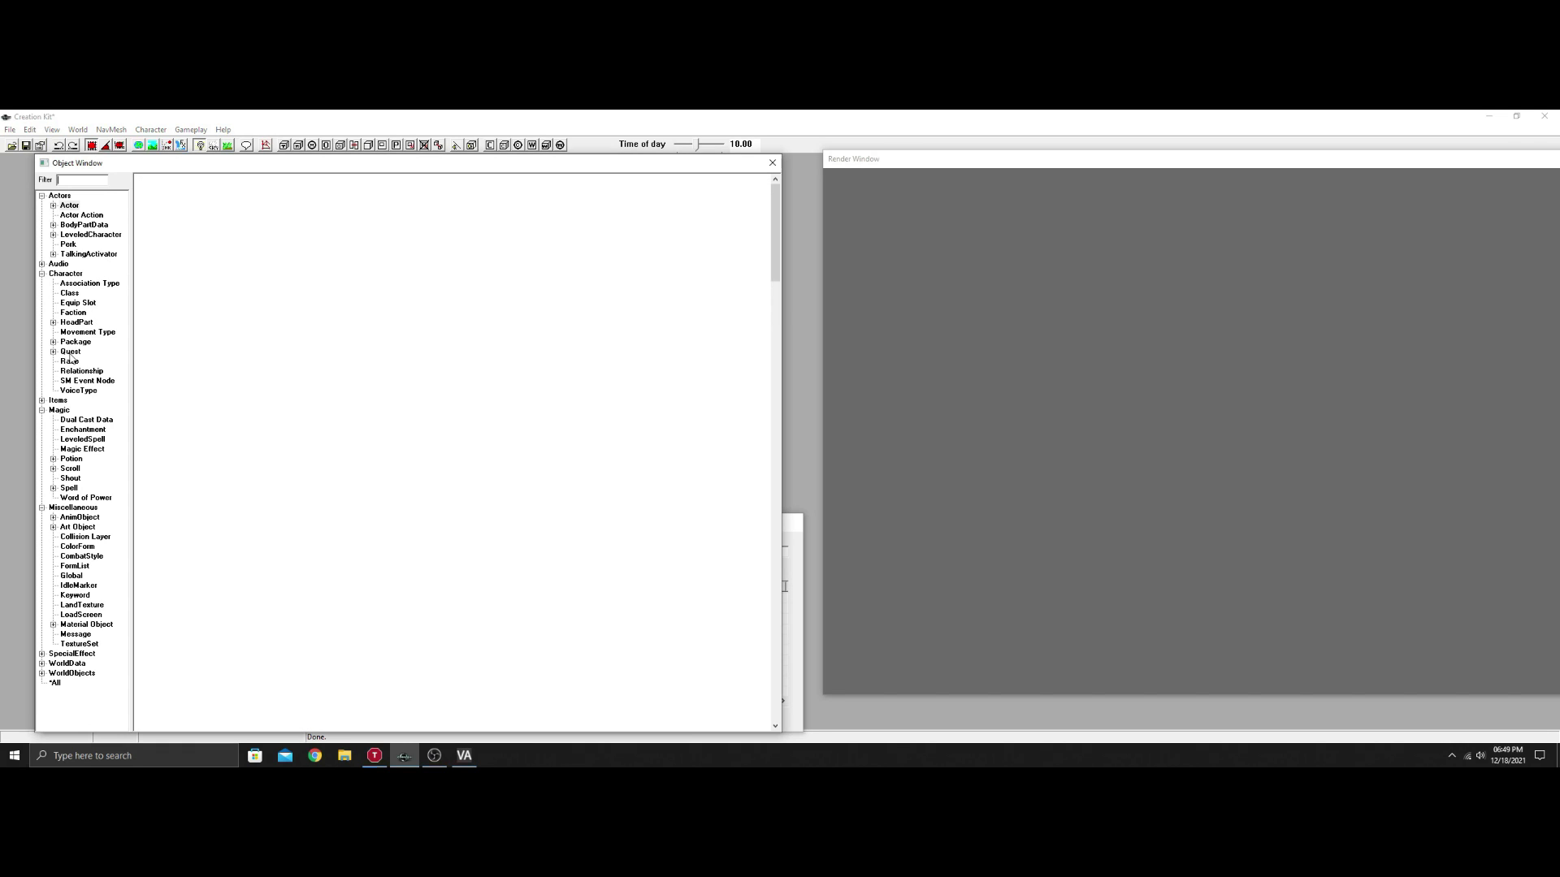
{"action": "left_click", "coordinate": [77, 180]}
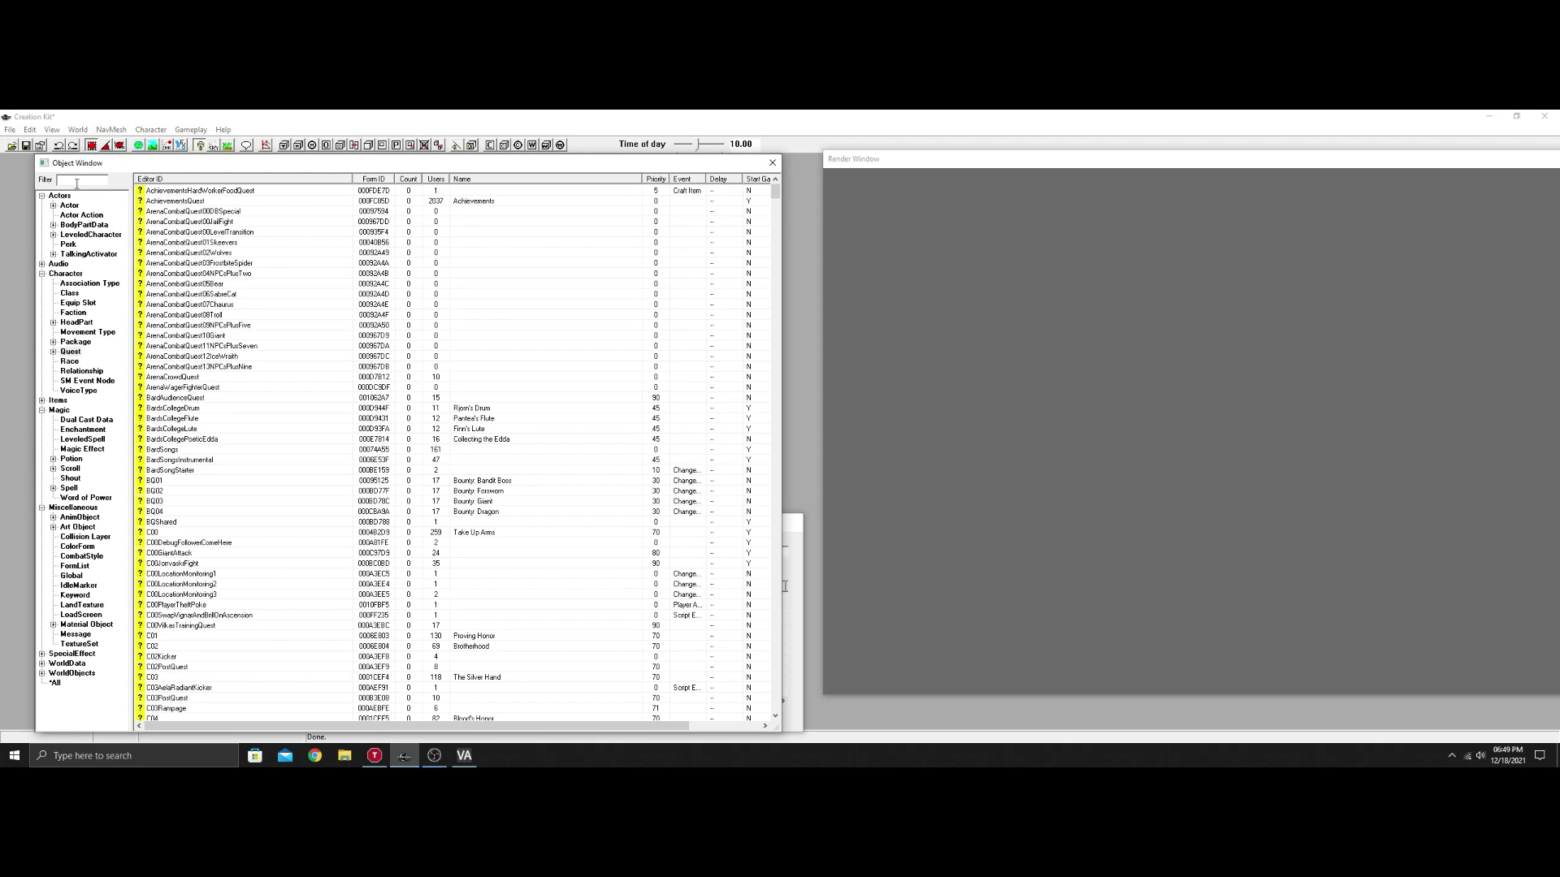
{"action": "type", "text": "gene"}
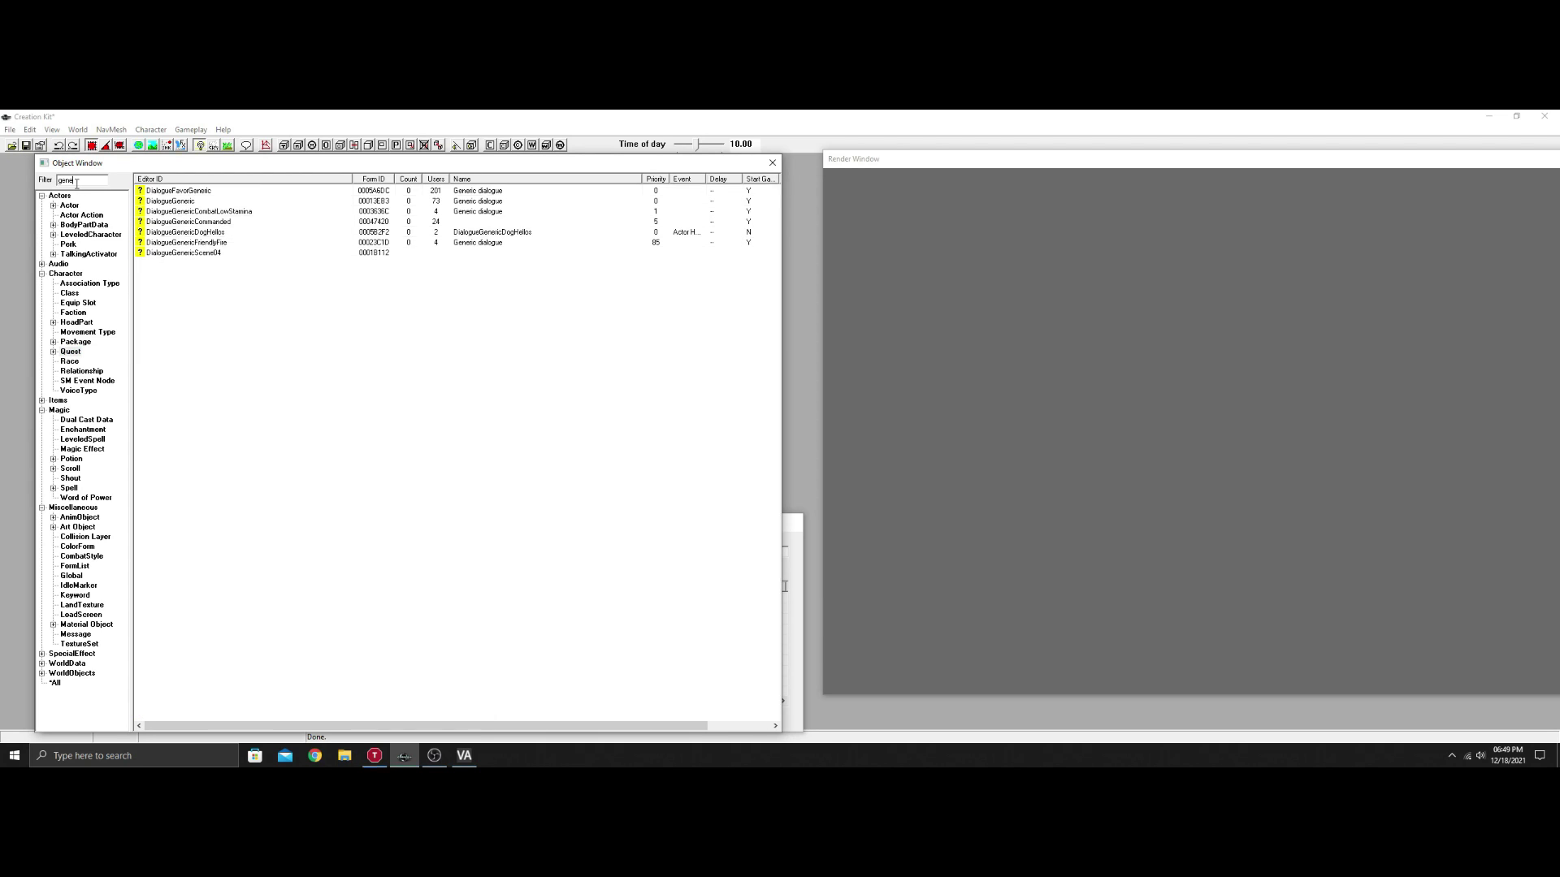
{"action": "double_click", "coordinate": [183, 201]}
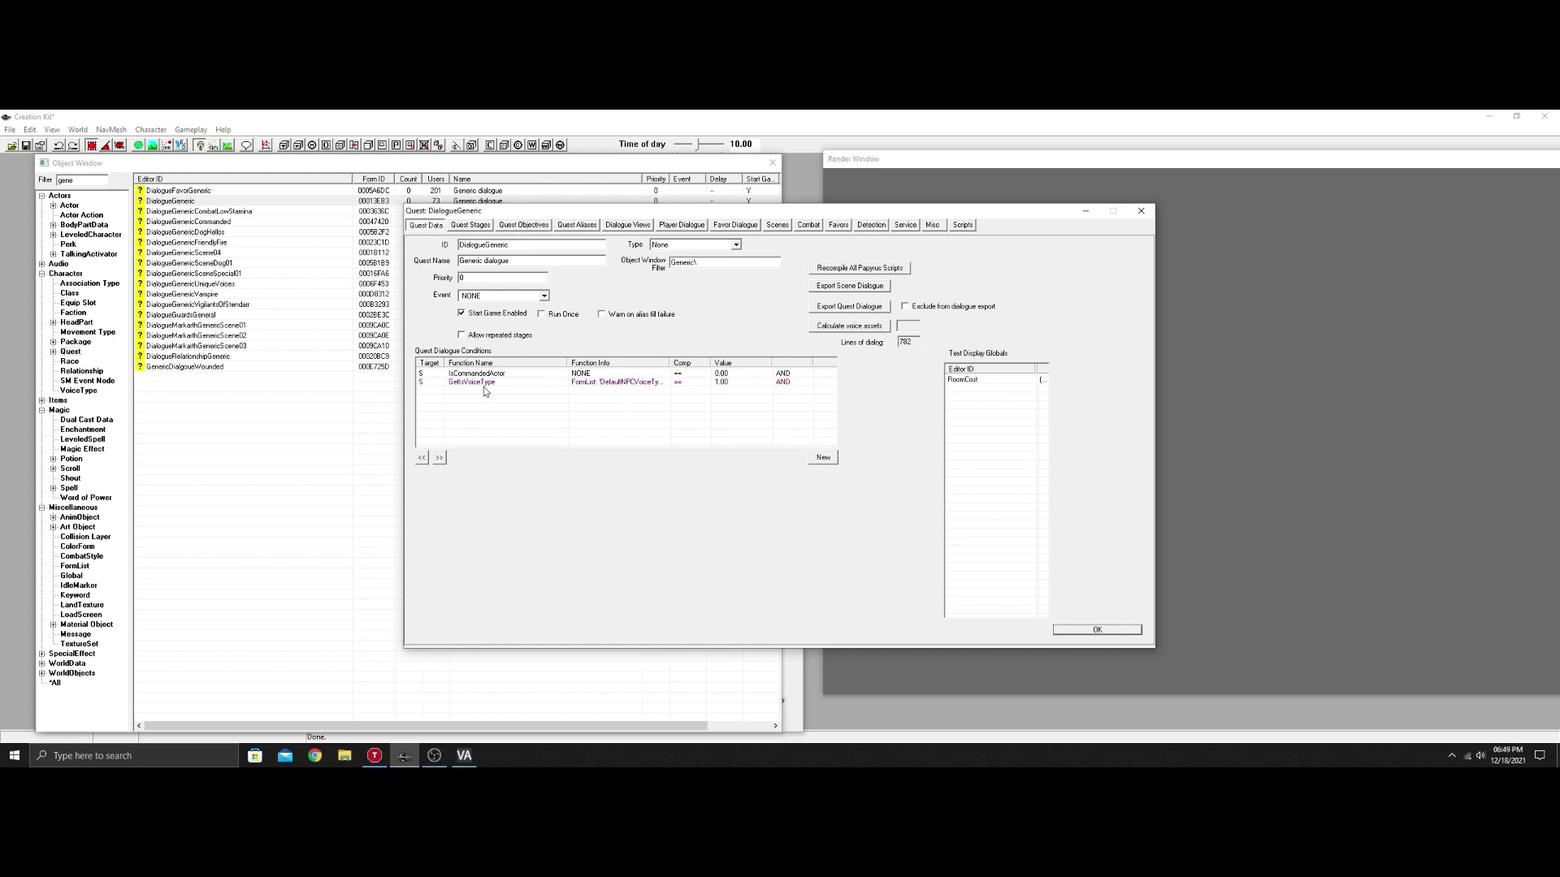
{"action": "double_click", "coordinate": [641, 383]}
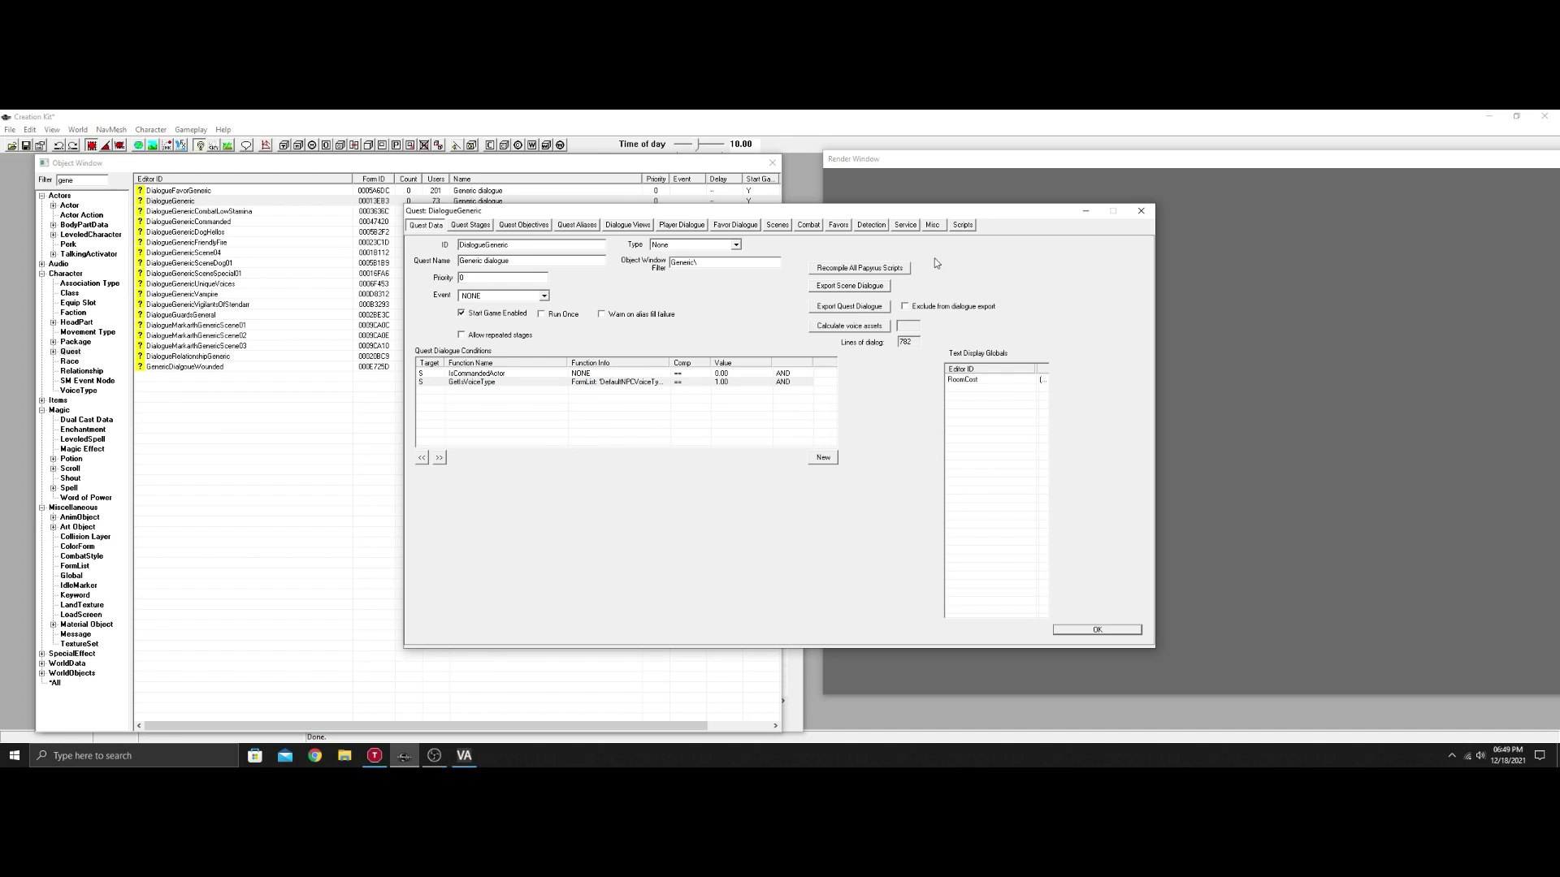
{"action": "left_click", "coordinate": [938, 225]}
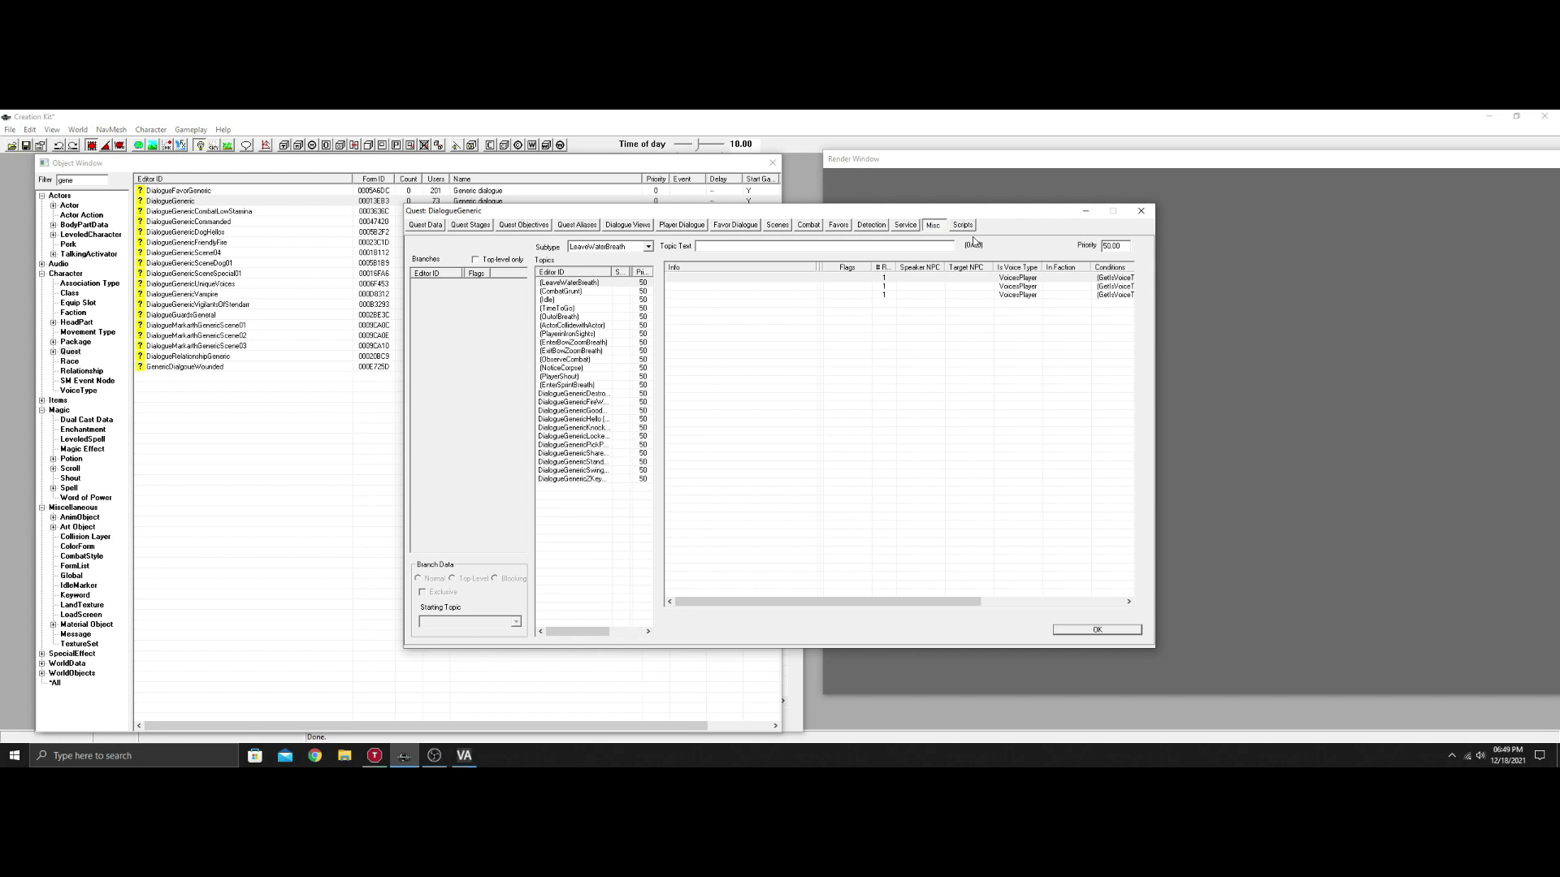
- Close the quest and open the DefaultNPCVoiceTypes form list via a 'defaultnp' filter
{"action": "left_click", "coordinate": [1140, 211]}
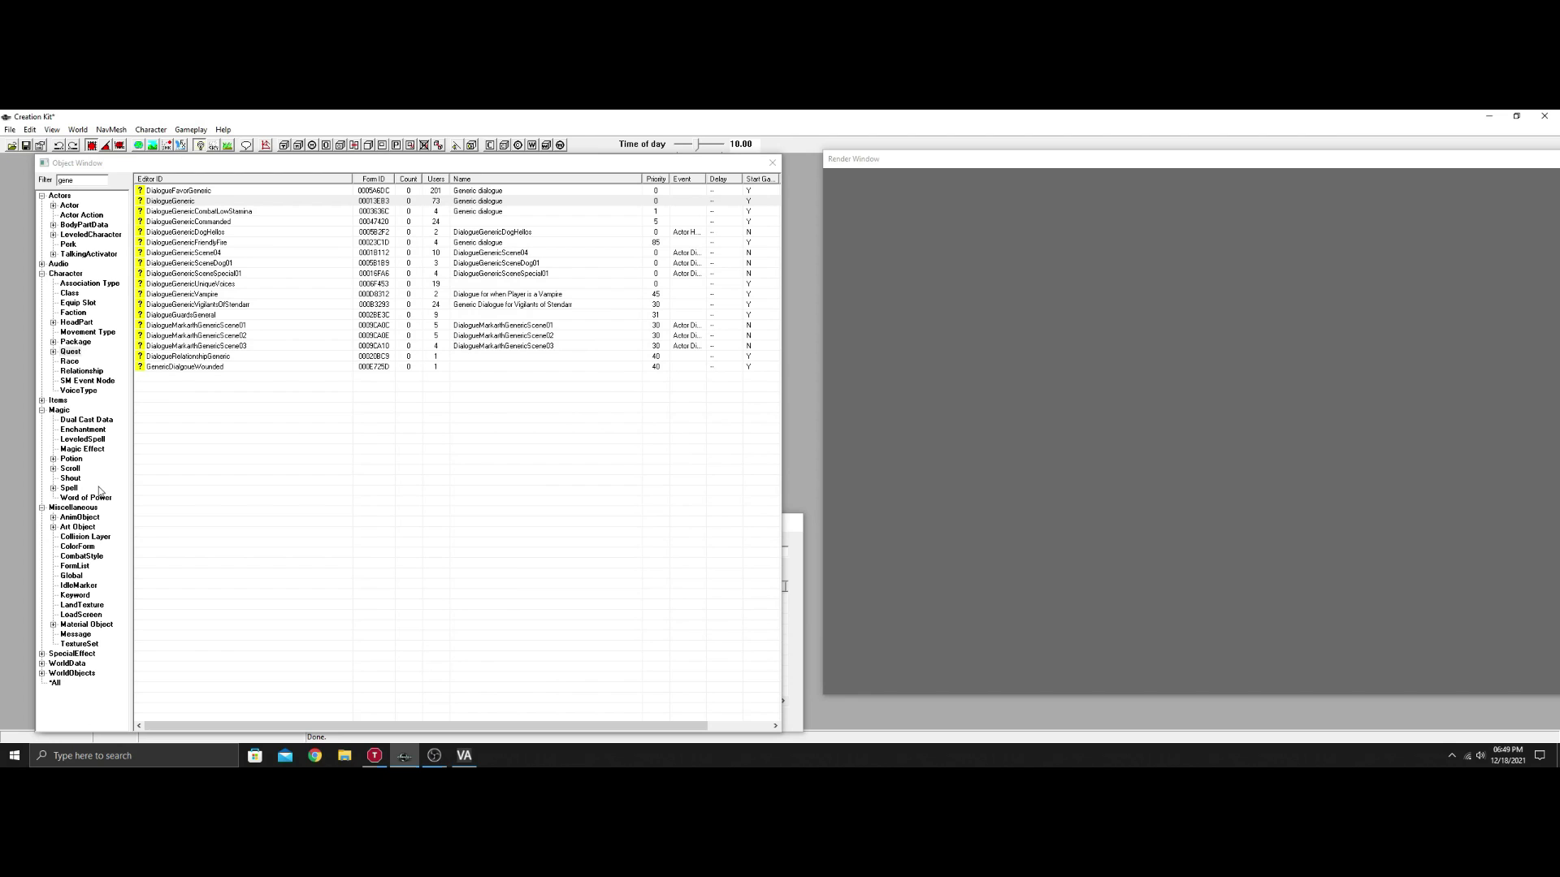
{"action": "left_click", "coordinate": [76, 566]}
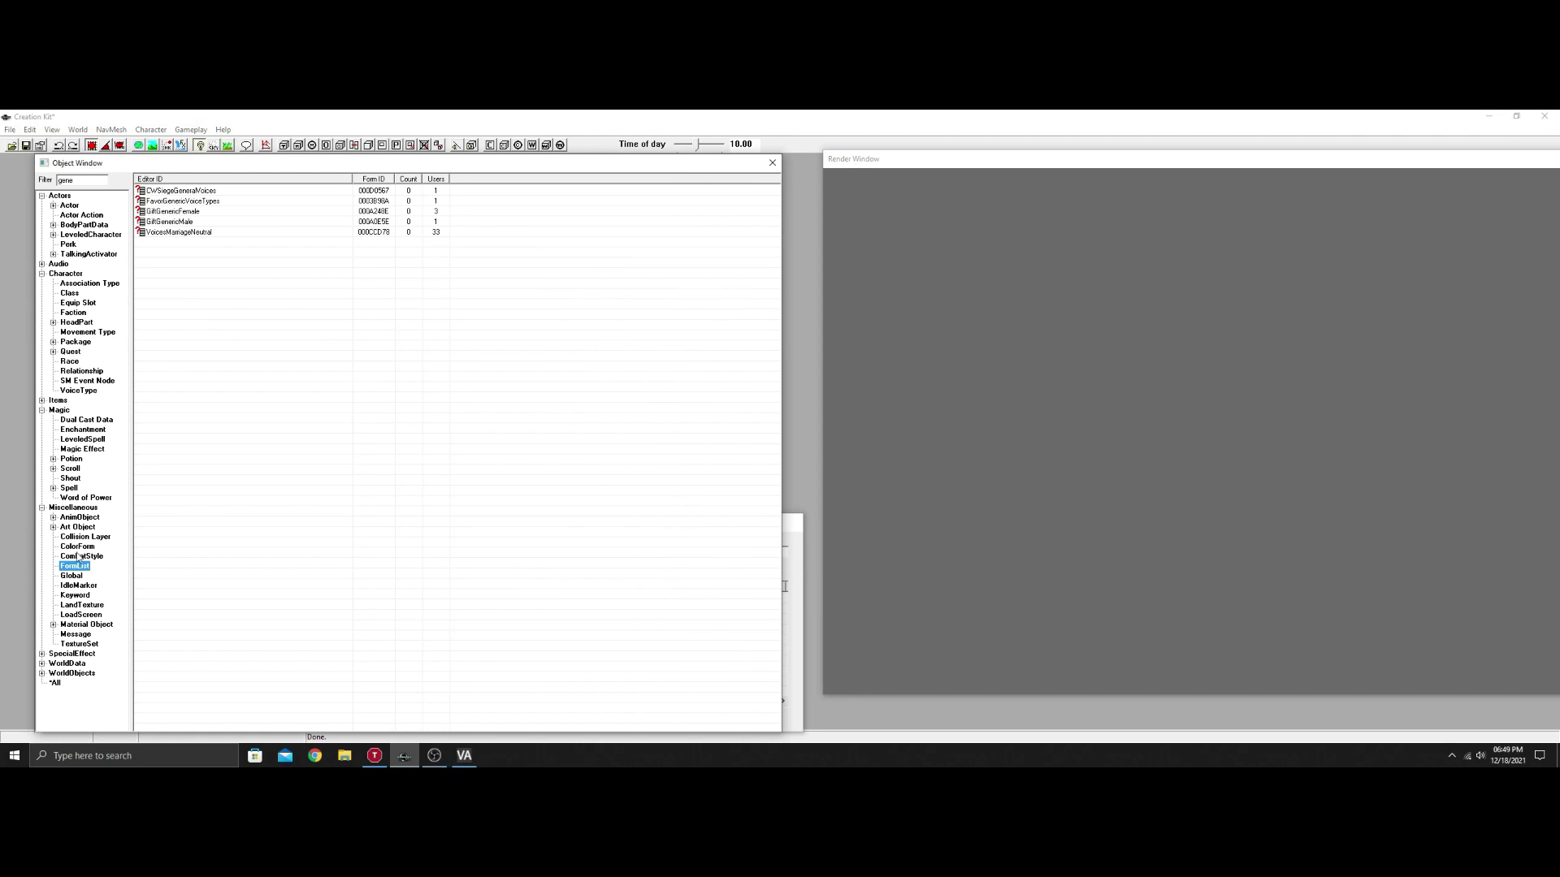
{"action": "double_click", "coordinate": [65, 180]}
{"action": "type", "text": "default"}
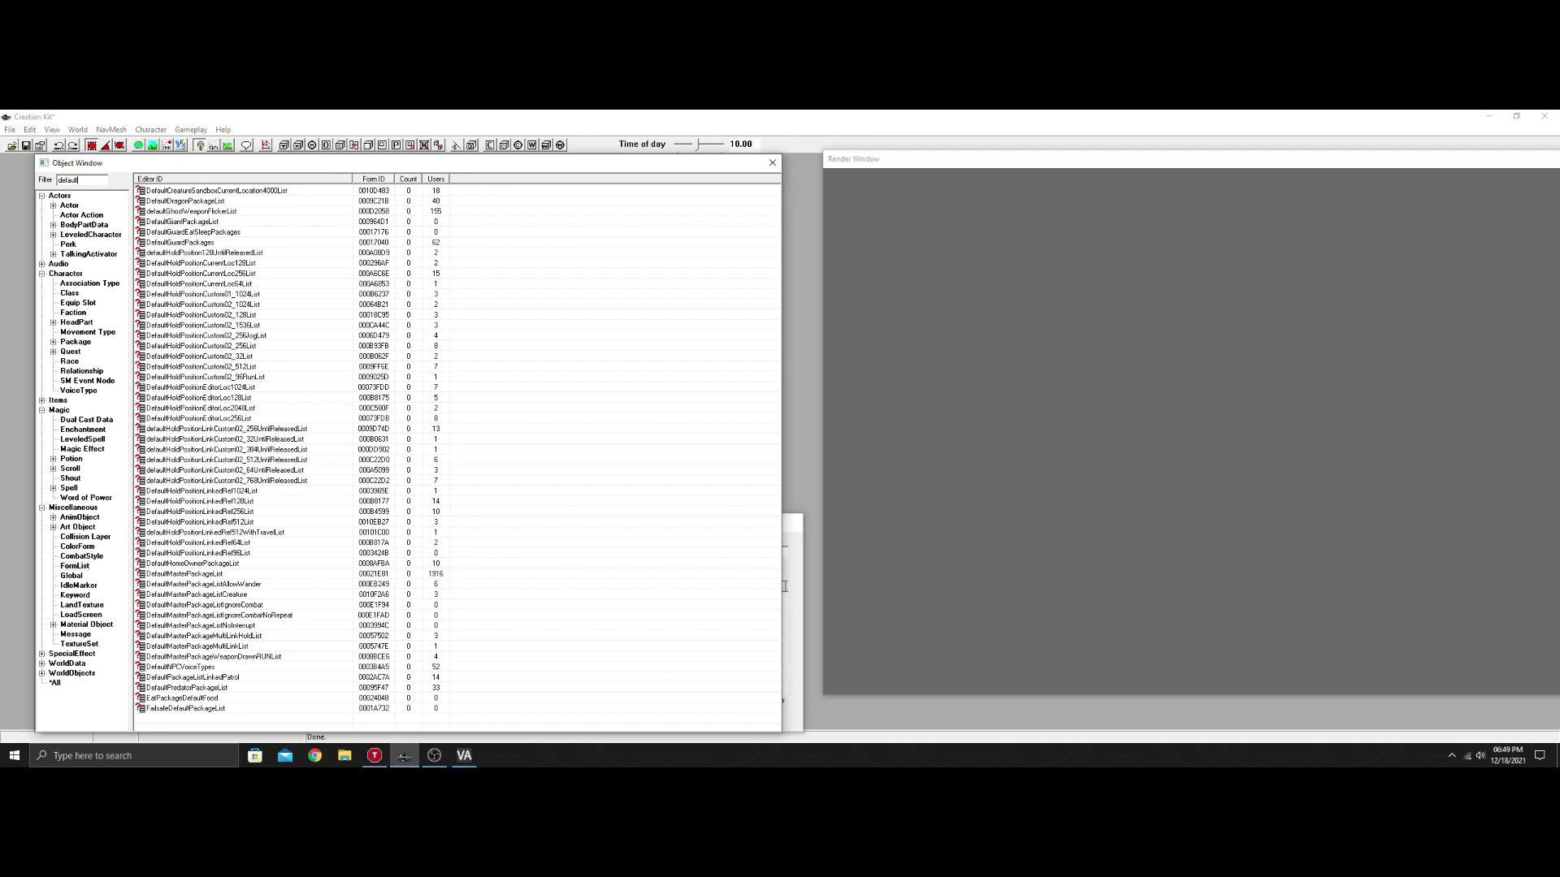
{"action": "type", "text": "npc"}
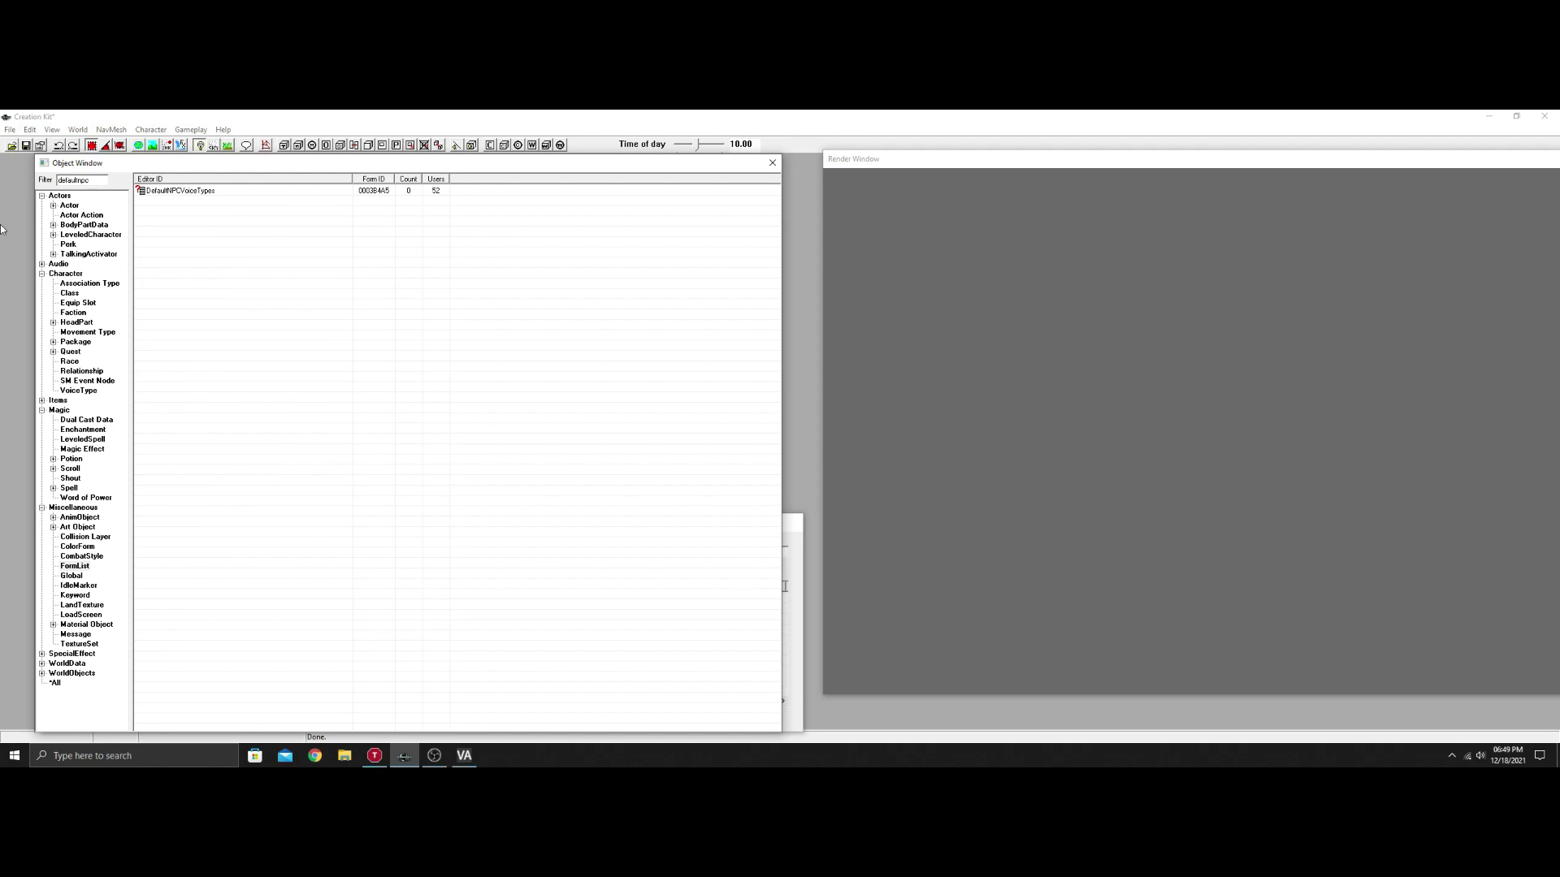
{"action": "double_click", "coordinate": [209, 191]}
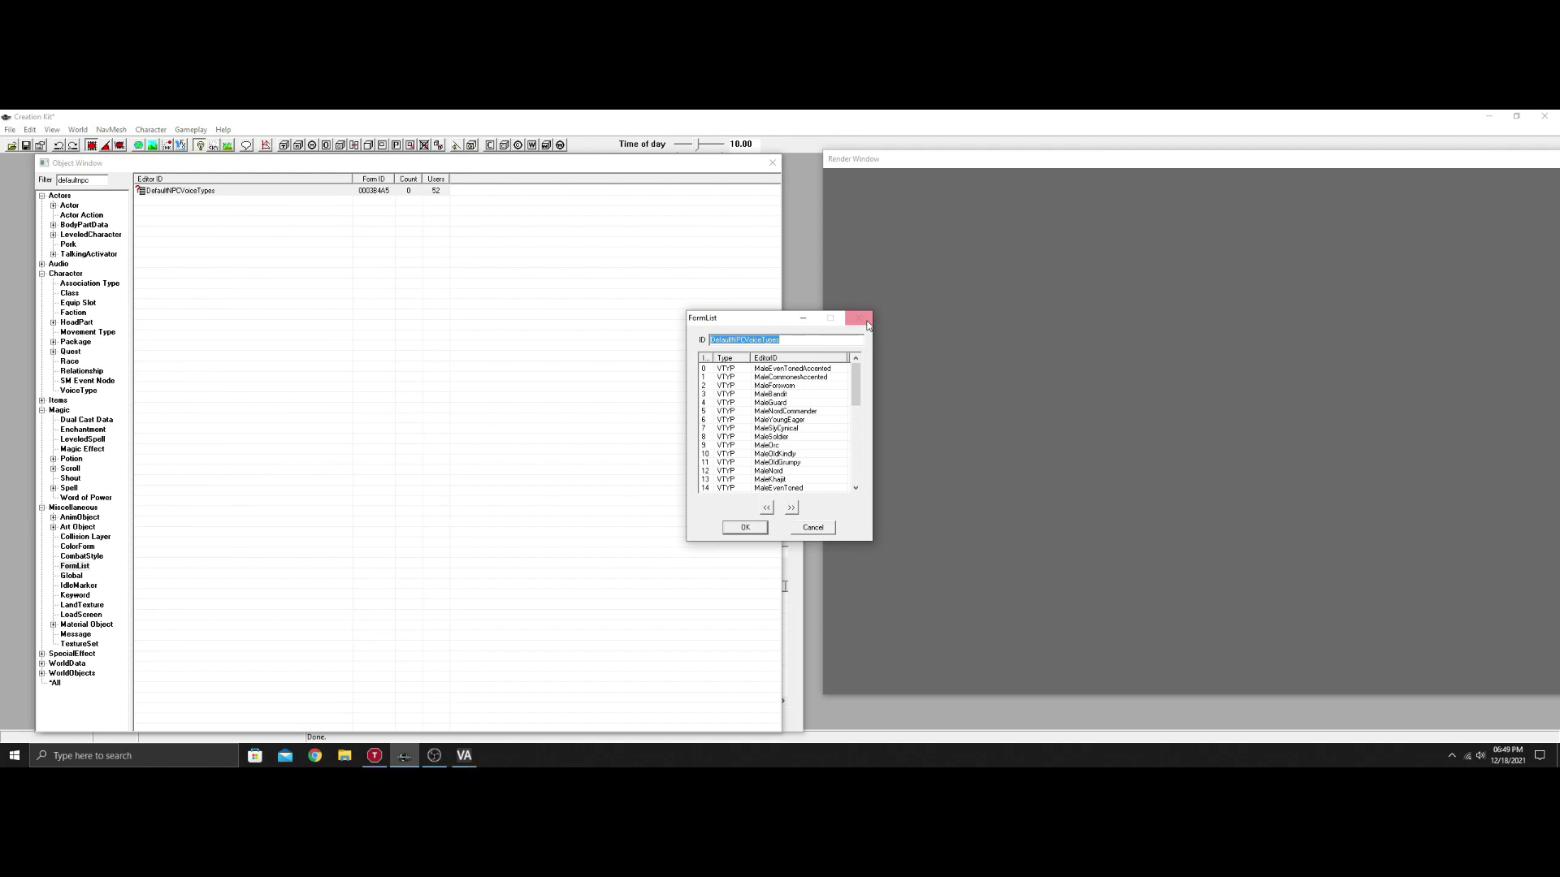
{"action": "left_click_drag", "start_coordinate": [759, 319], "coordinate": [860, 282]}
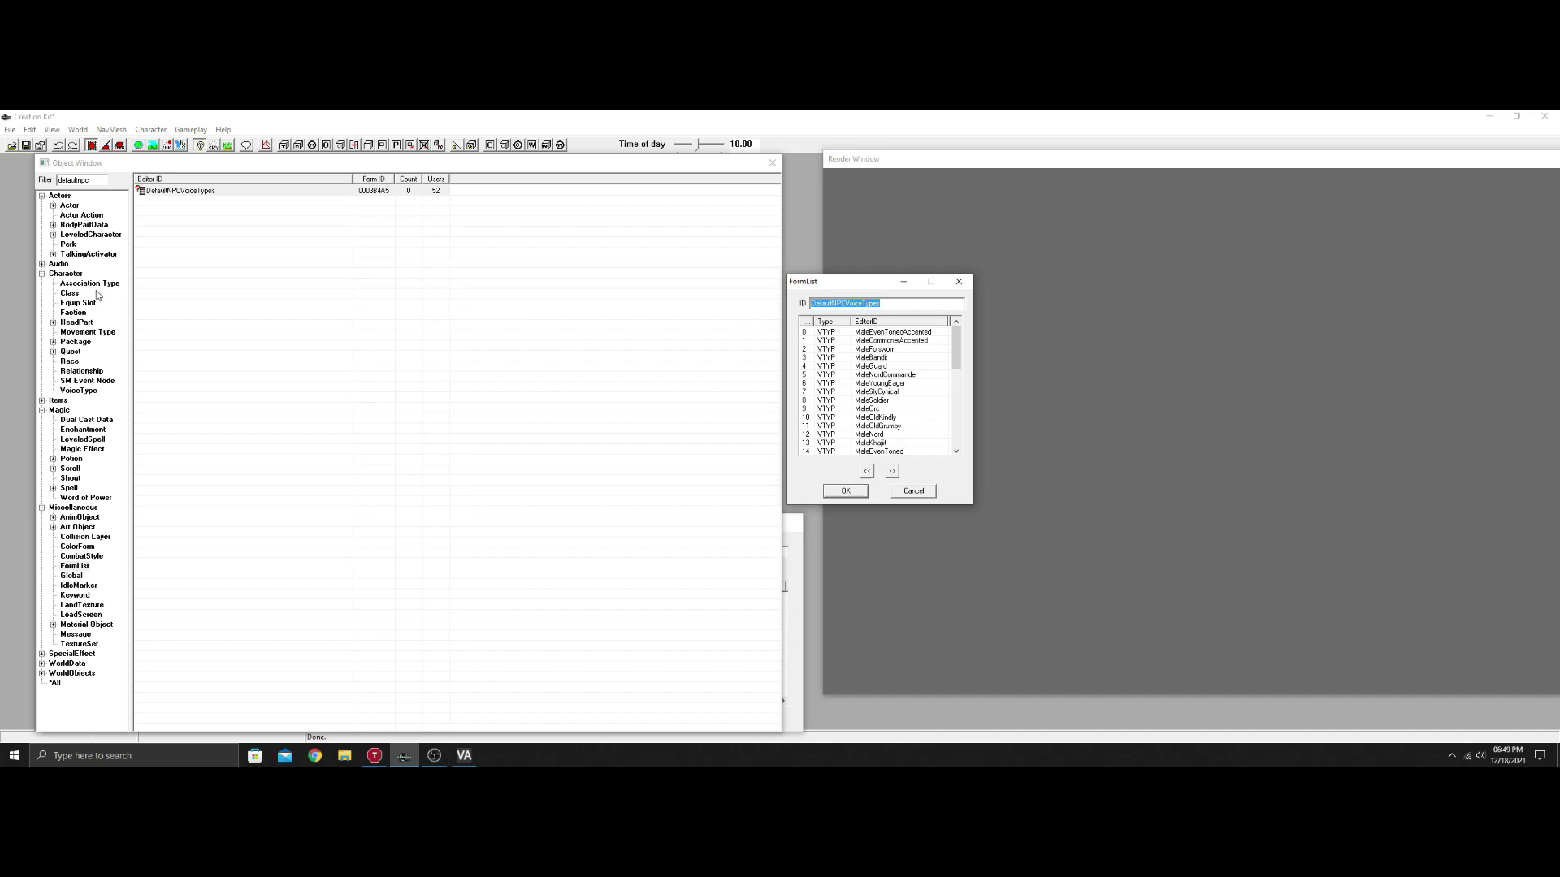
- Drag MaleRouge onto the end of the form list and confirm the change
{"action": "left_click_drag", "start_coordinate": [91, 181], "coordinate": [23, 190]}
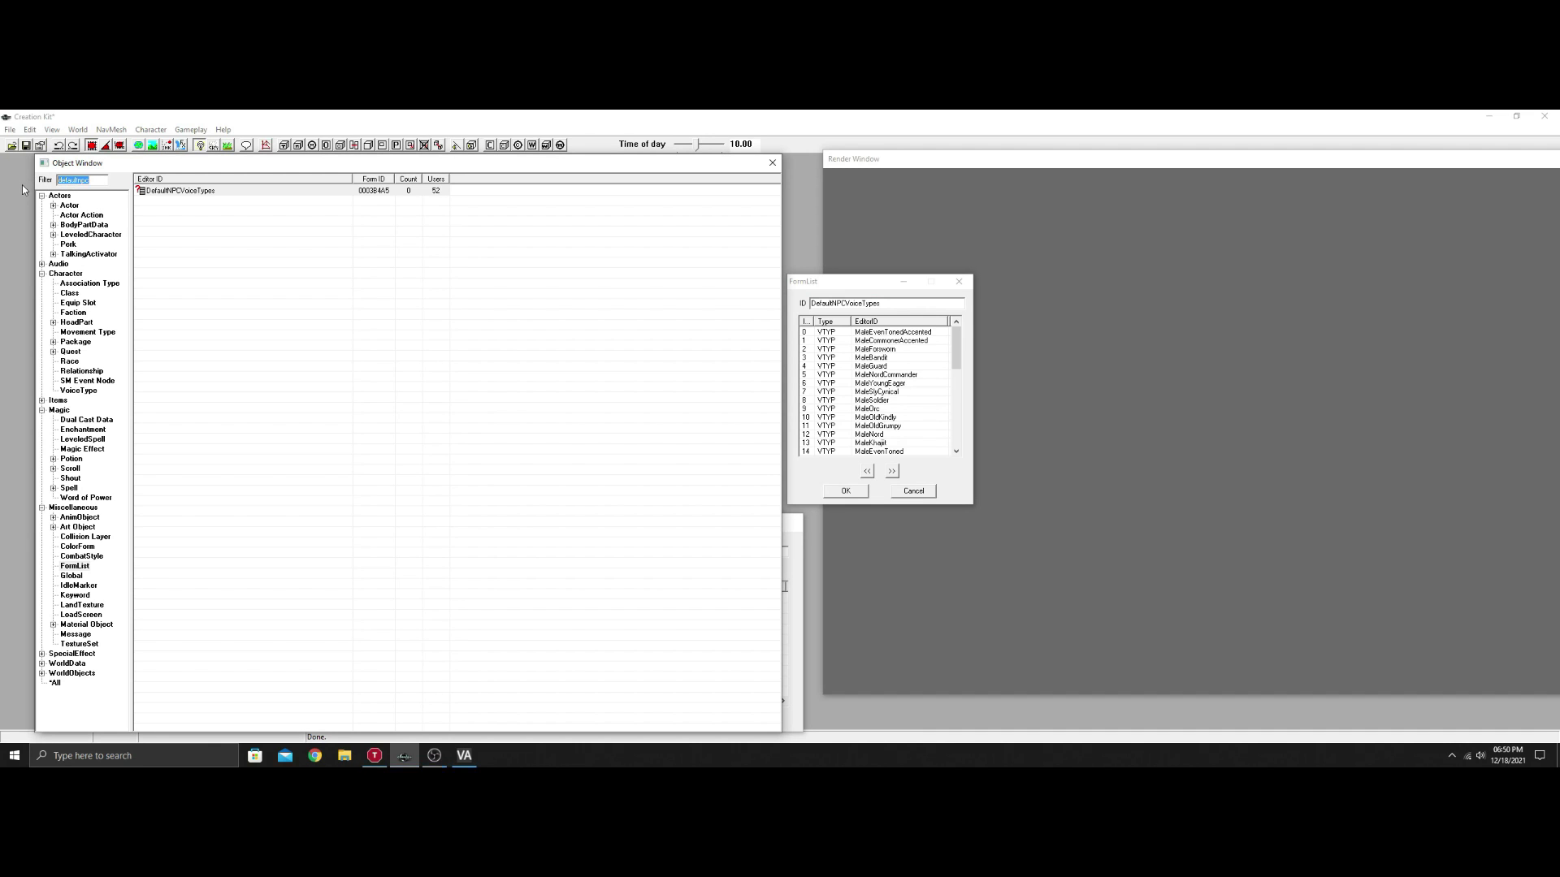
{"action": "key", "text": "BackSpace"}
{"action": "left_click", "coordinate": [77, 391]}
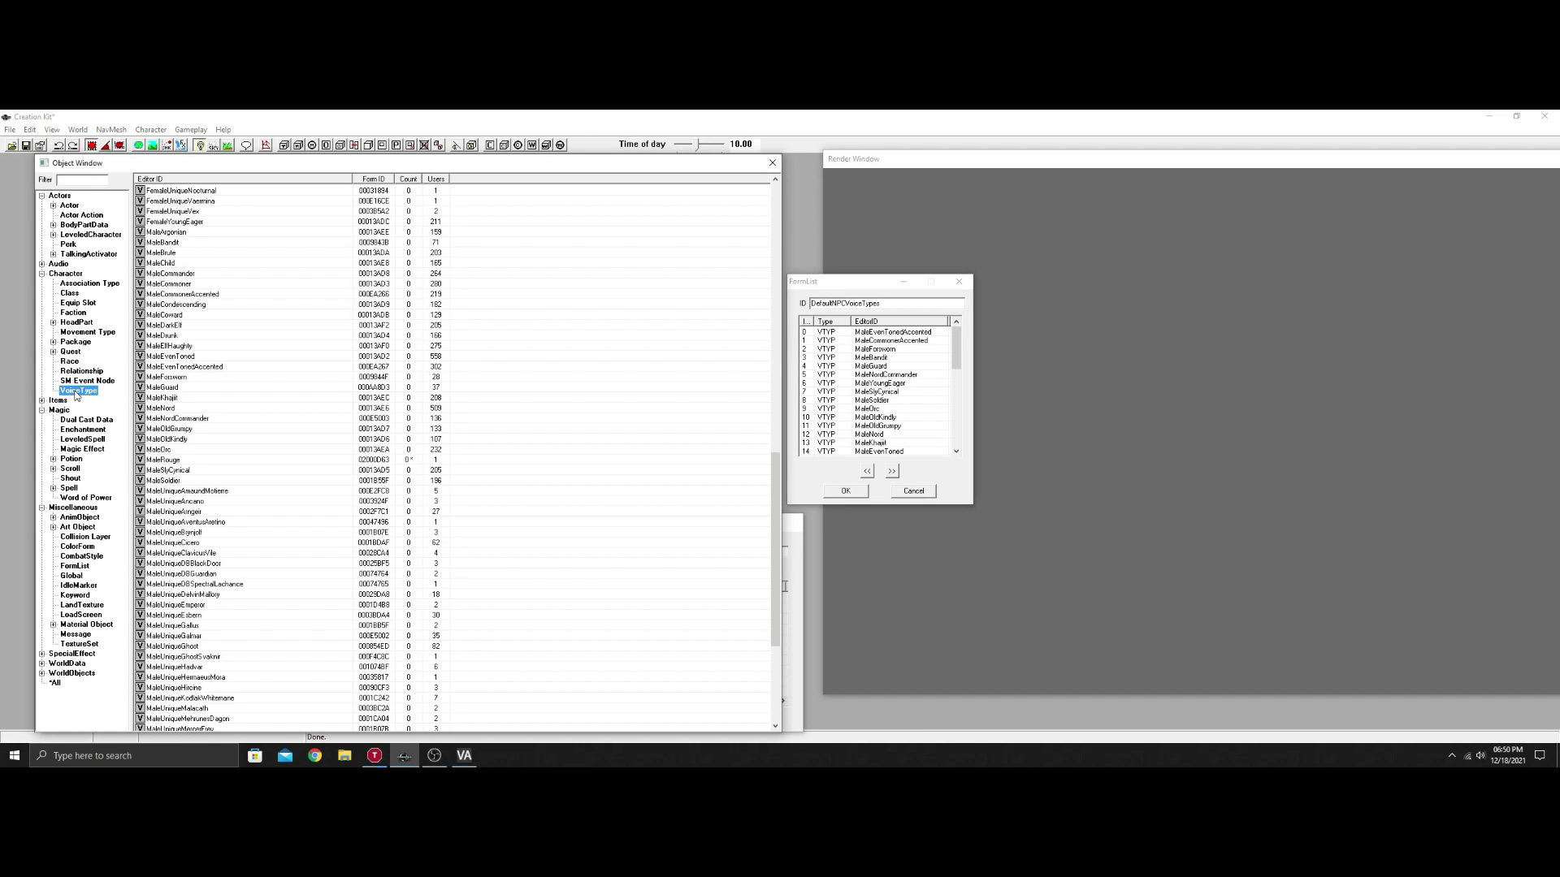
{"action": "left_click", "coordinate": [81, 180]}
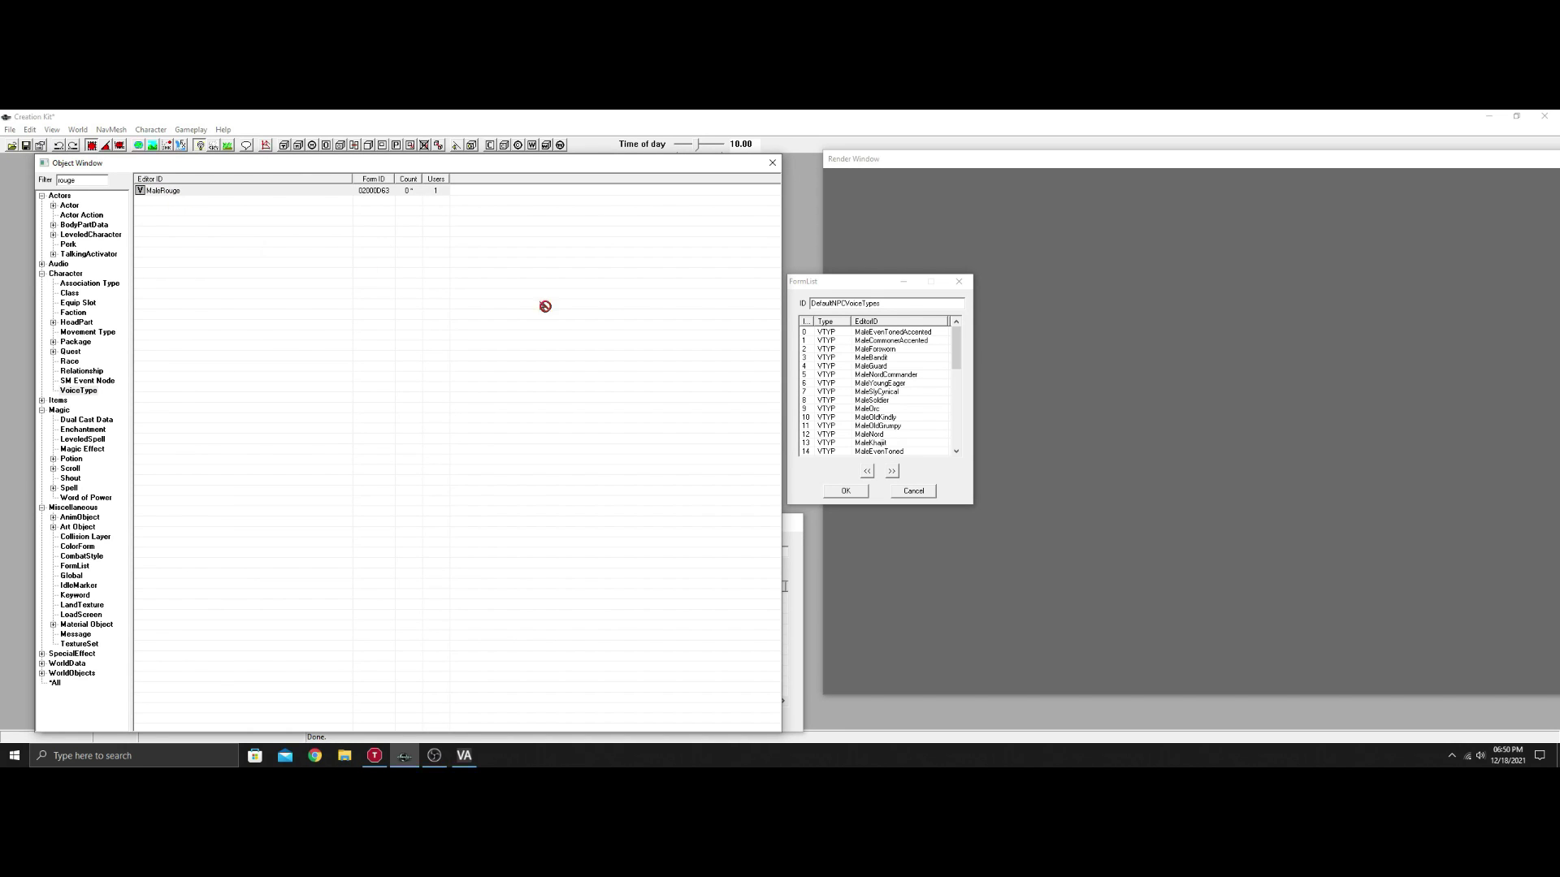
{"action": "left_click_drag", "start_coordinate": [956, 346], "coordinate": [956, 426]}
{"action": "left_click", "coordinate": [846, 493]}
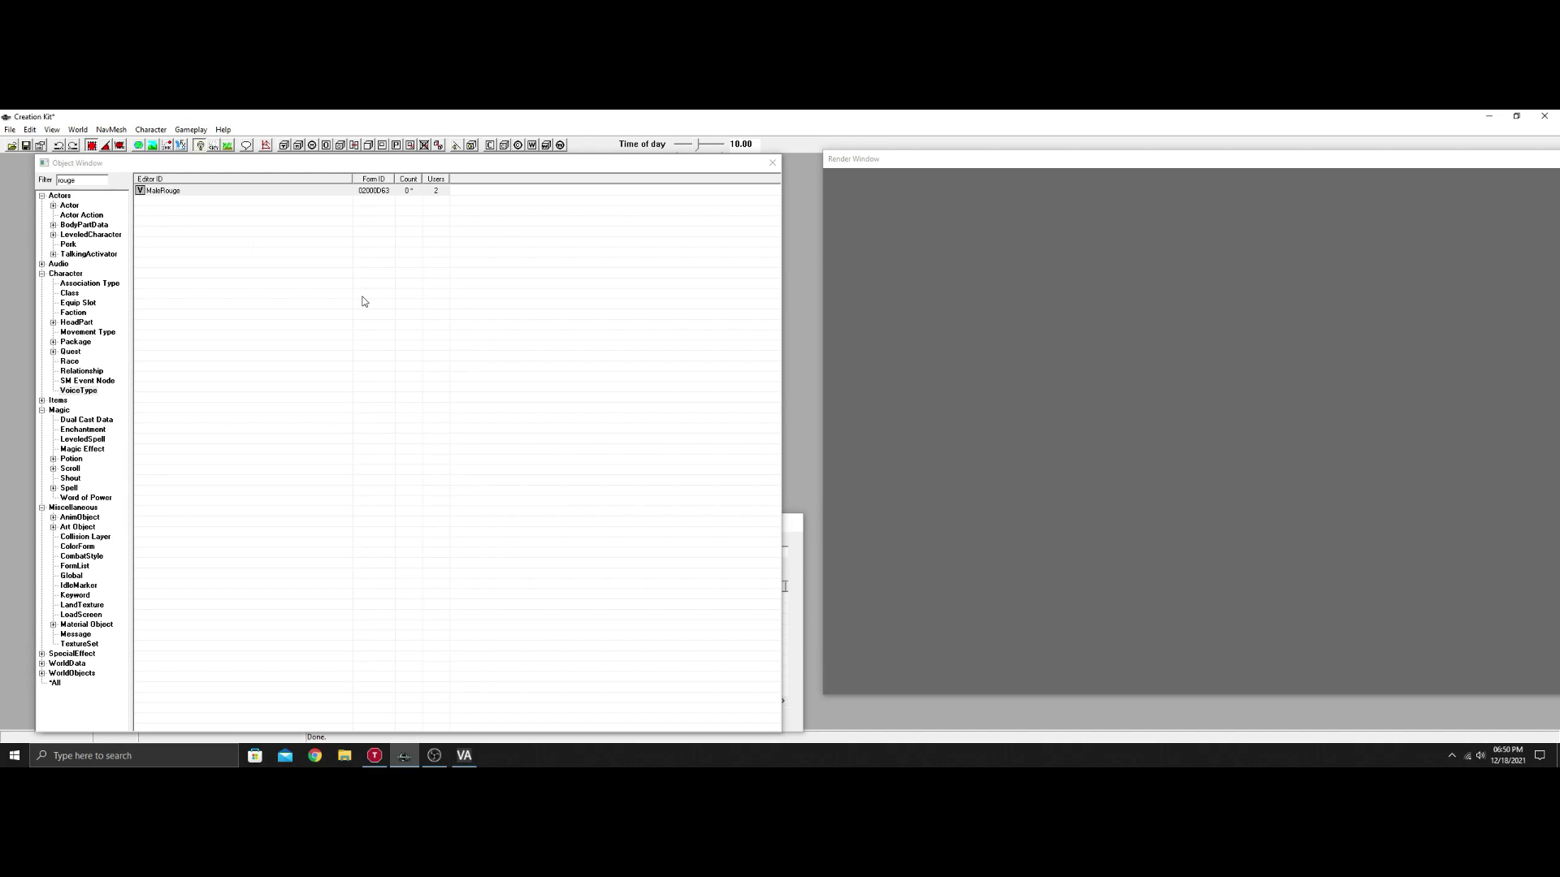
{"action": "left_click", "coordinate": [70, 352]}
- Reopen DialogueGeneric via the 'gene' filter and select the DialogueGenericHello topic on the Misc tab
{"action": "left_click_drag", "start_coordinate": [81, 181], "coordinate": [34, 188]}
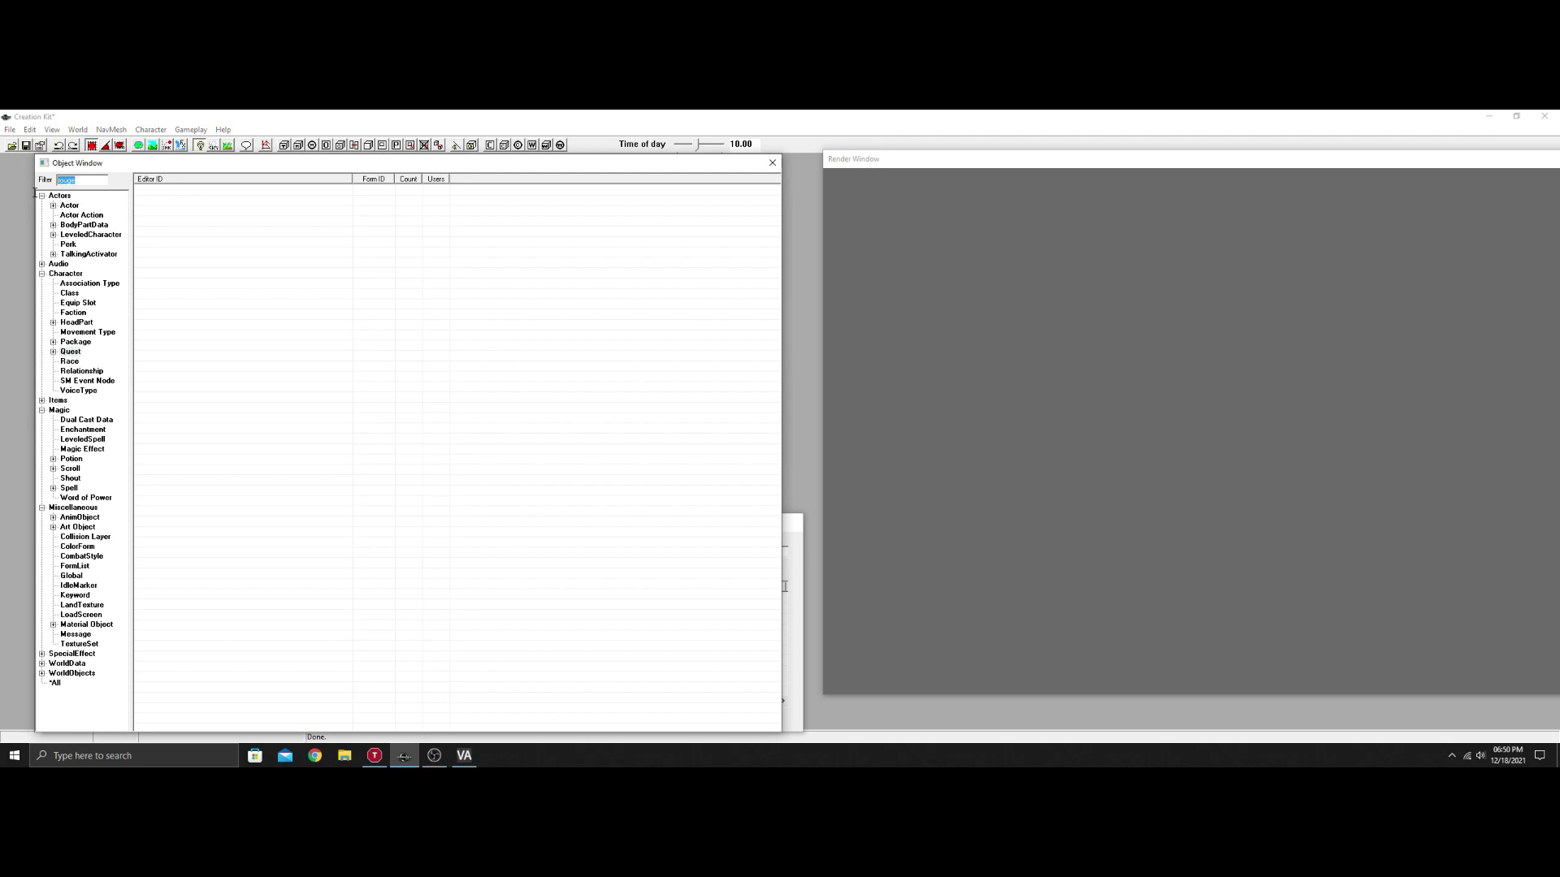
{"action": "type", "text": "gene"}
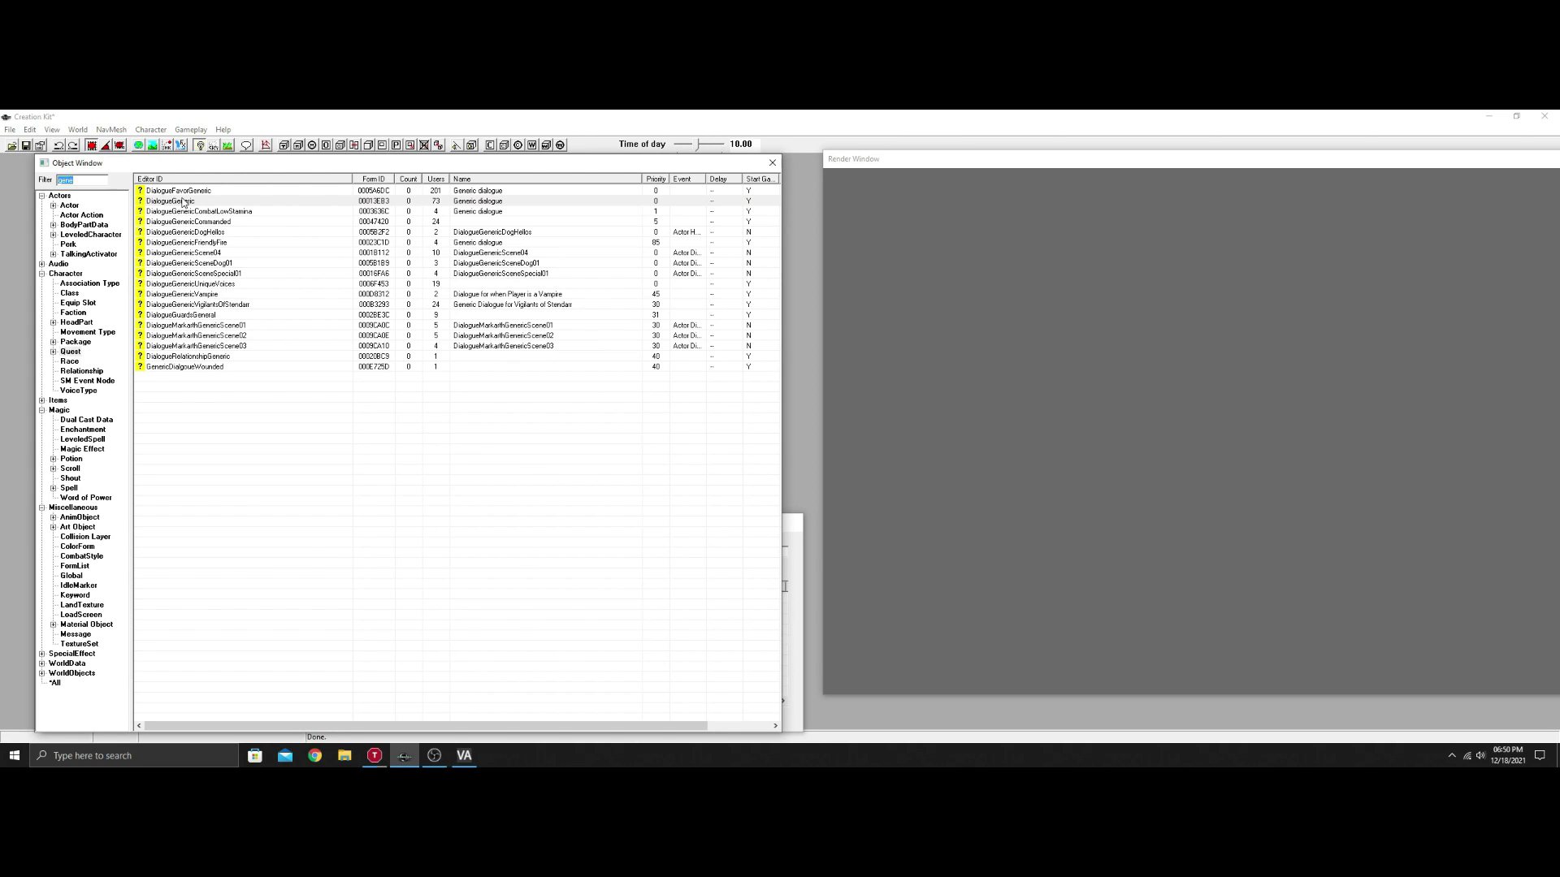
{"action": "double_click", "coordinate": [183, 203]}
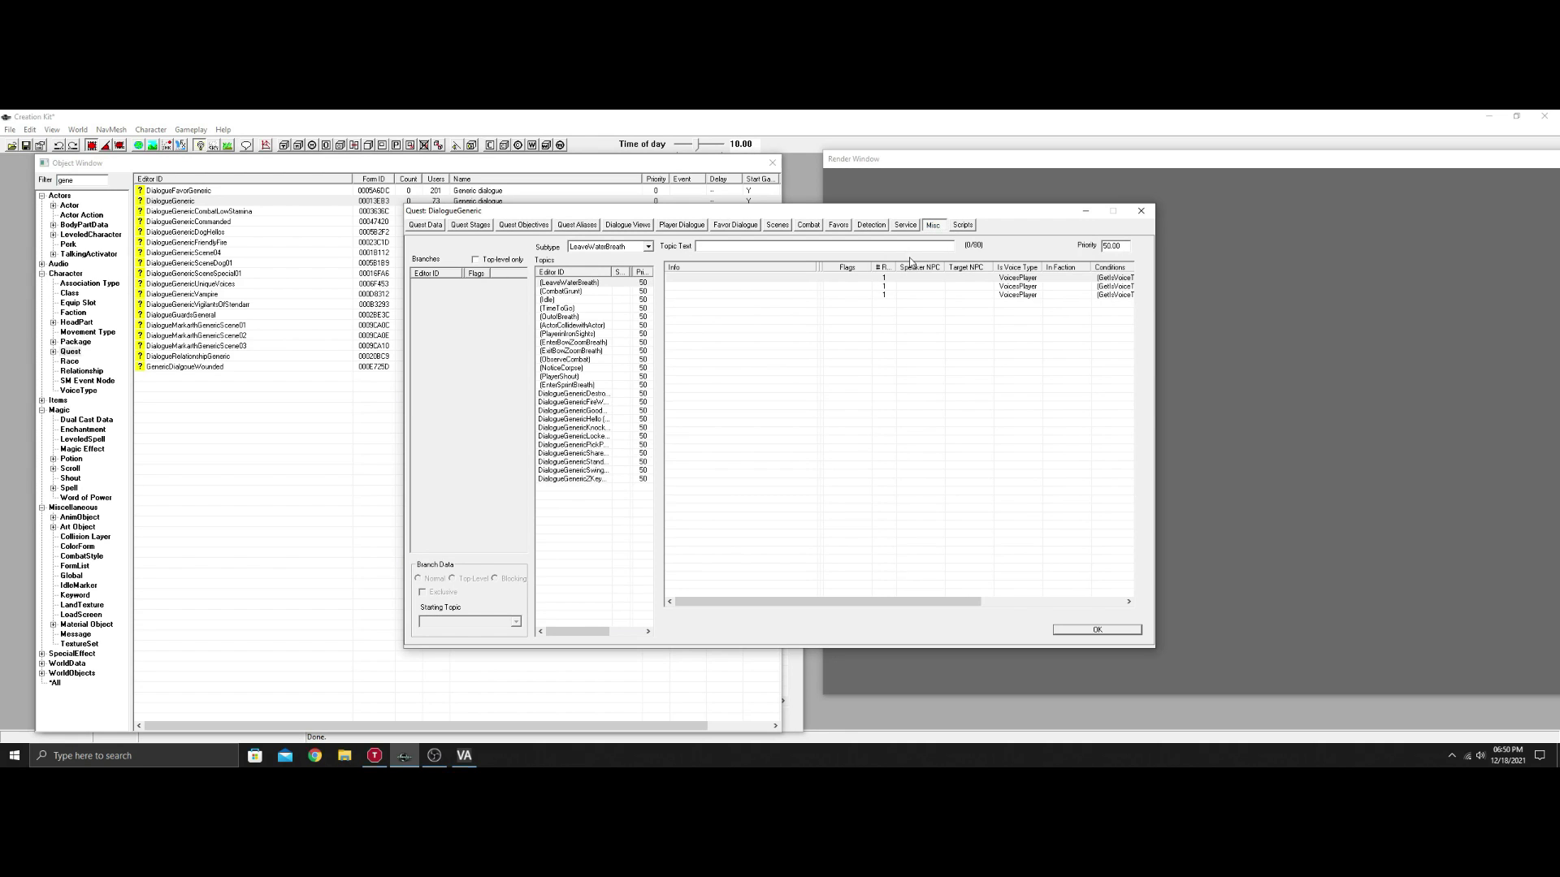
{"action": "left_click", "coordinate": [564, 301]}
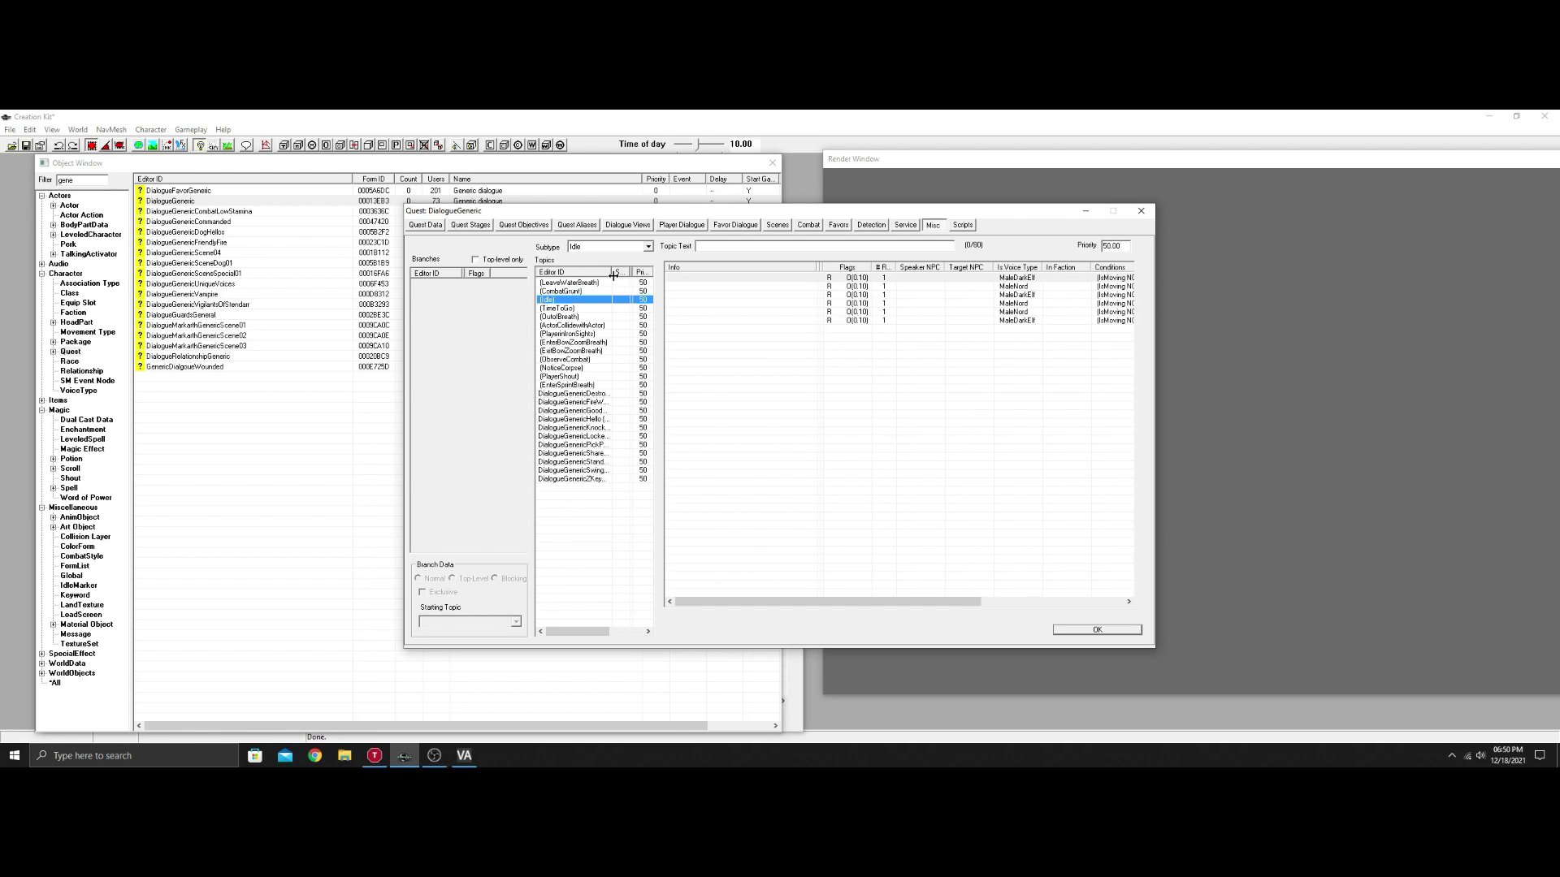
{"action": "left_click_drag", "start_coordinate": [613, 272], "coordinate": [634, 272]}
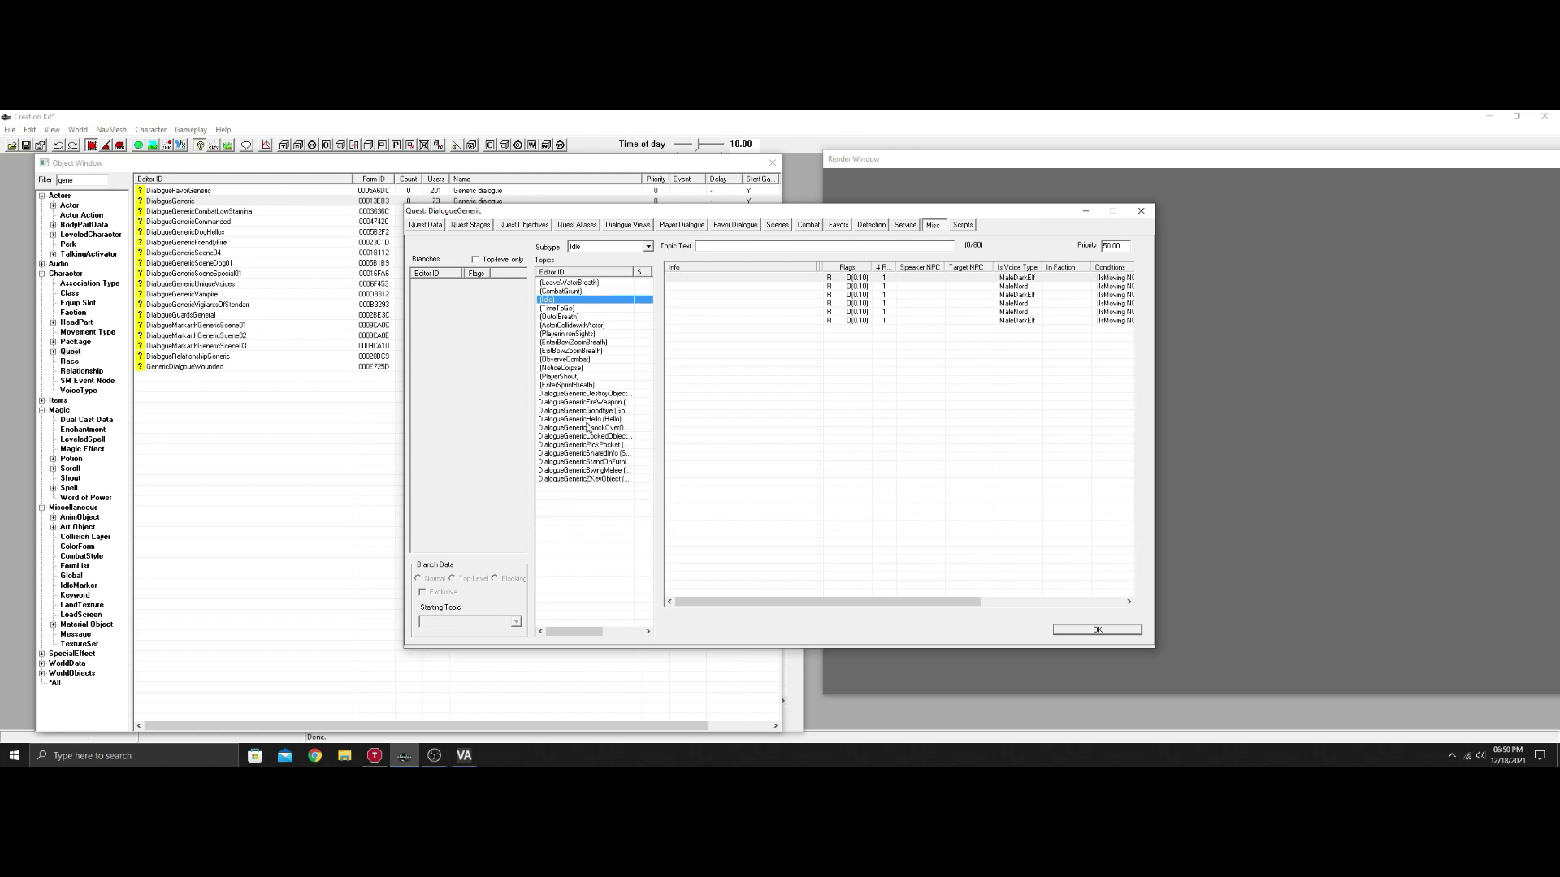
{"action": "left_click", "coordinate": [586, 421]}
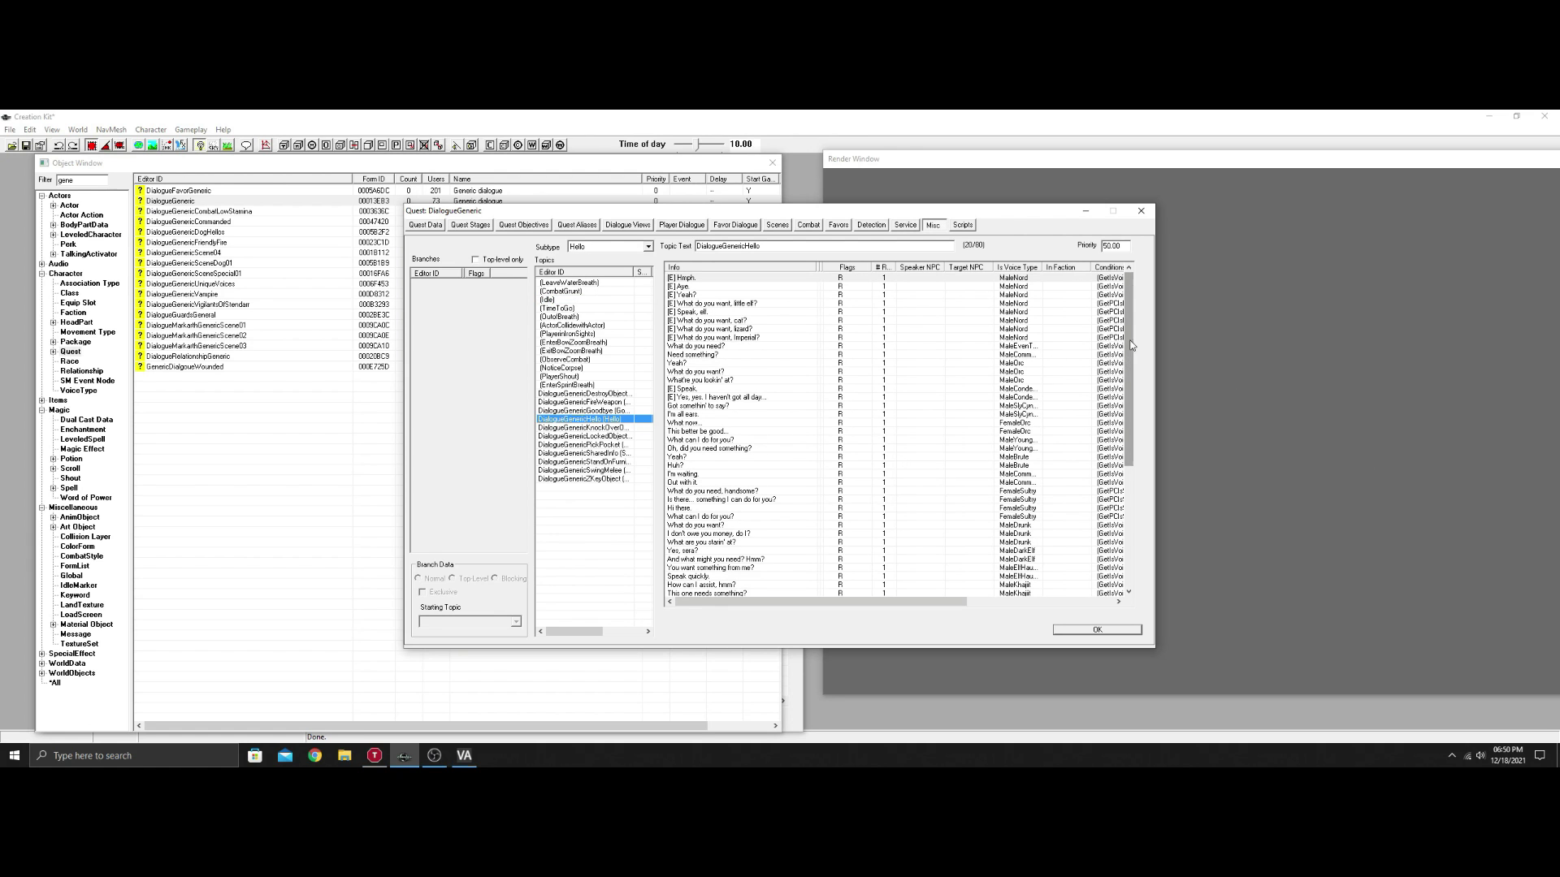
{"action": "left_click_drag", "start_coordinate": [1131, 334], "coordinate": [1127, 460]}
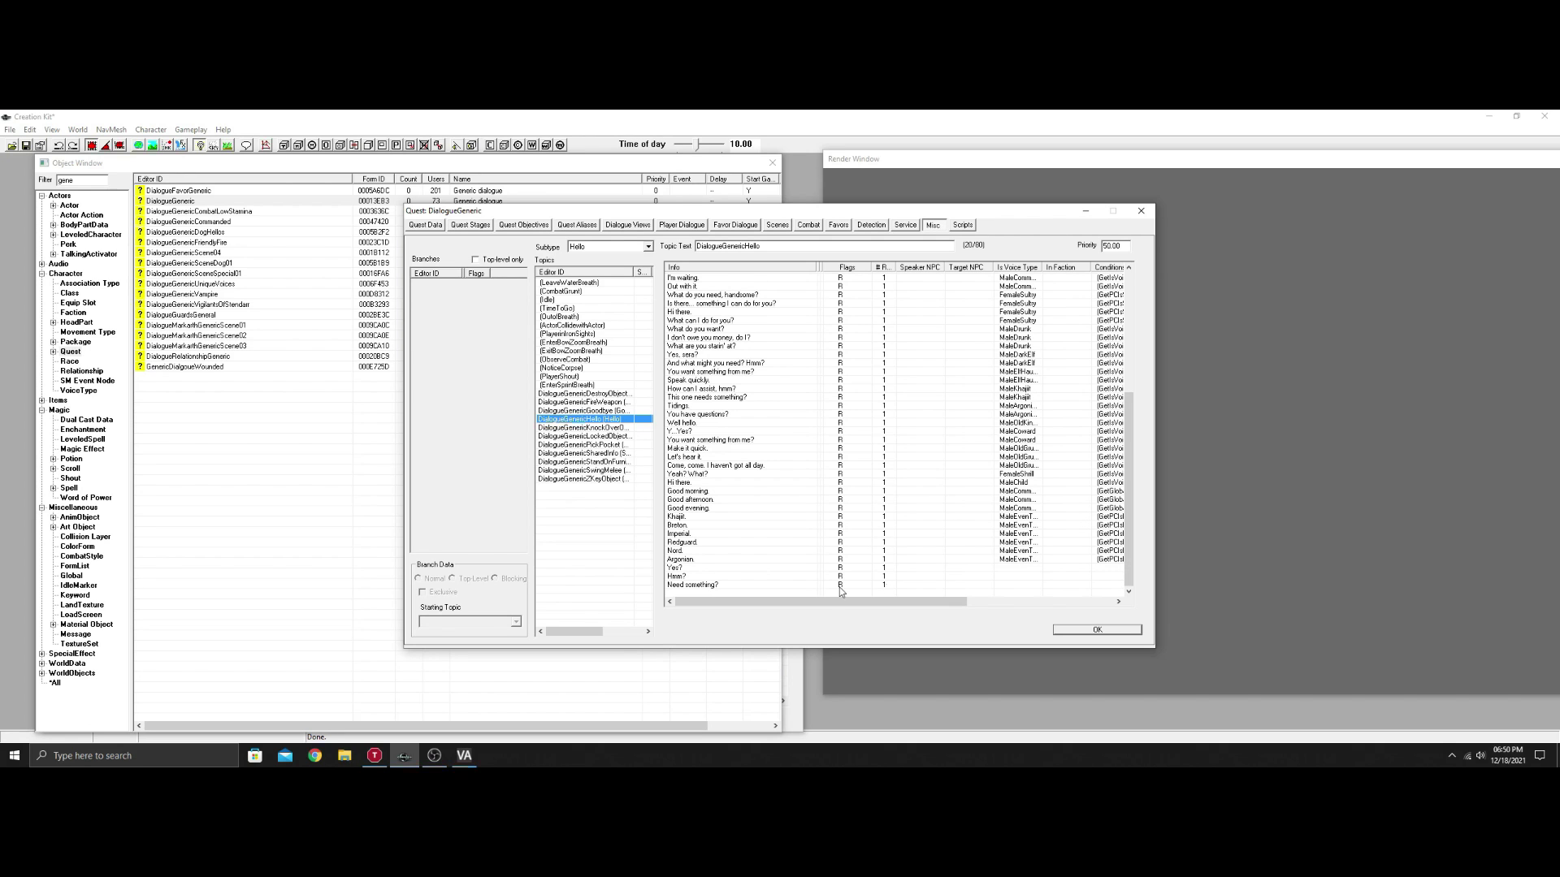
- Review the Hello greetings and preview the 'Yes?' response editor, closing it unchanged
{"action": "left_click", "coordinate": [1018, 568]}
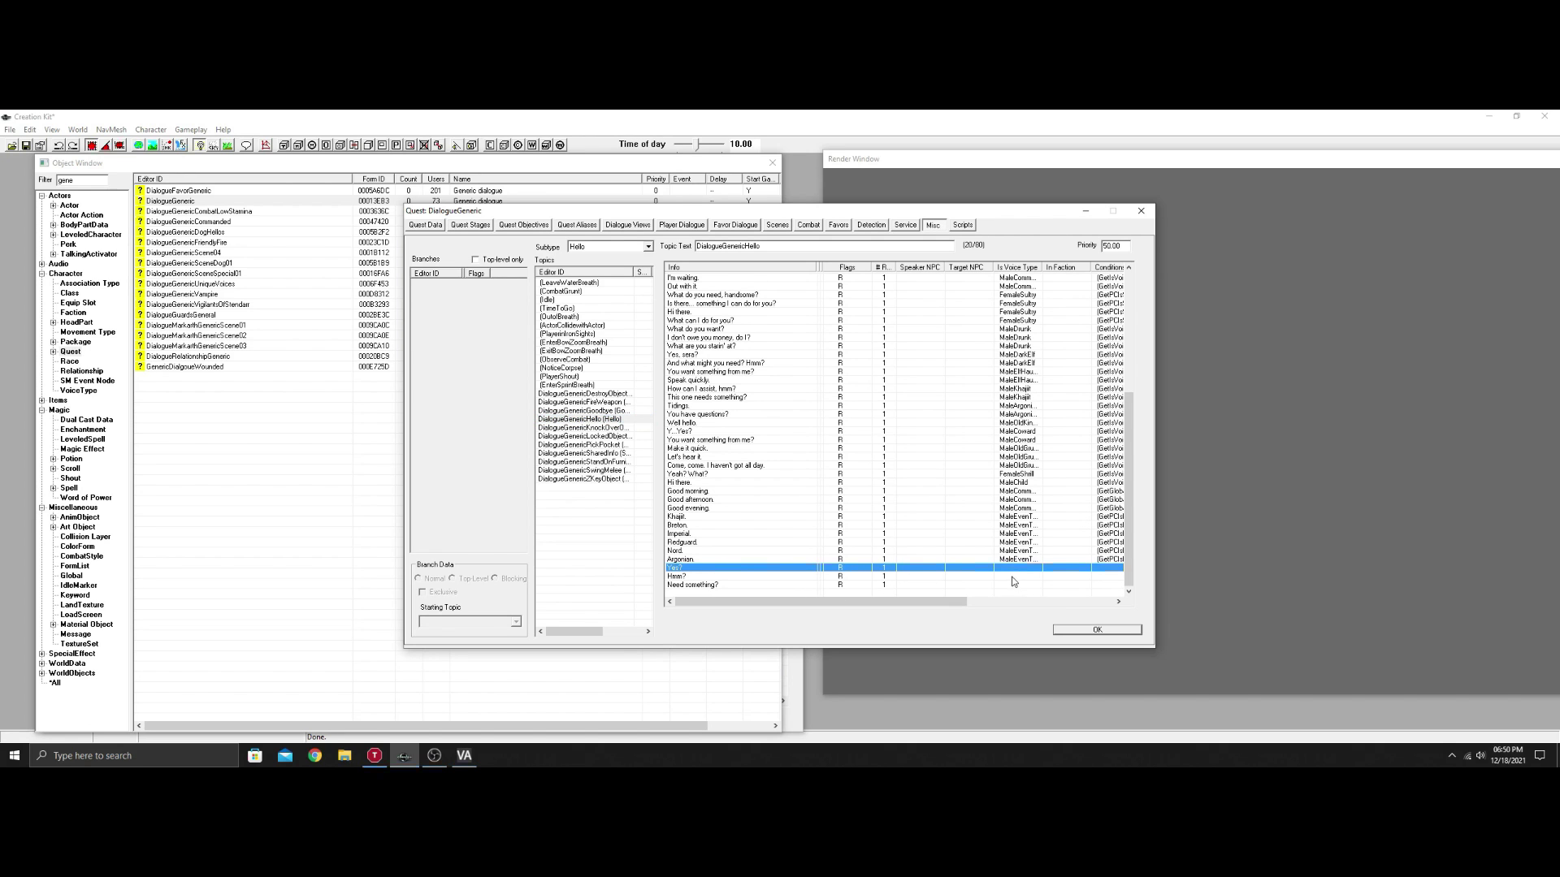
{"action": "left_click", "coordinate": [1011, 577]}
{"action": "left_click", "coordinate": [1009, 585]}
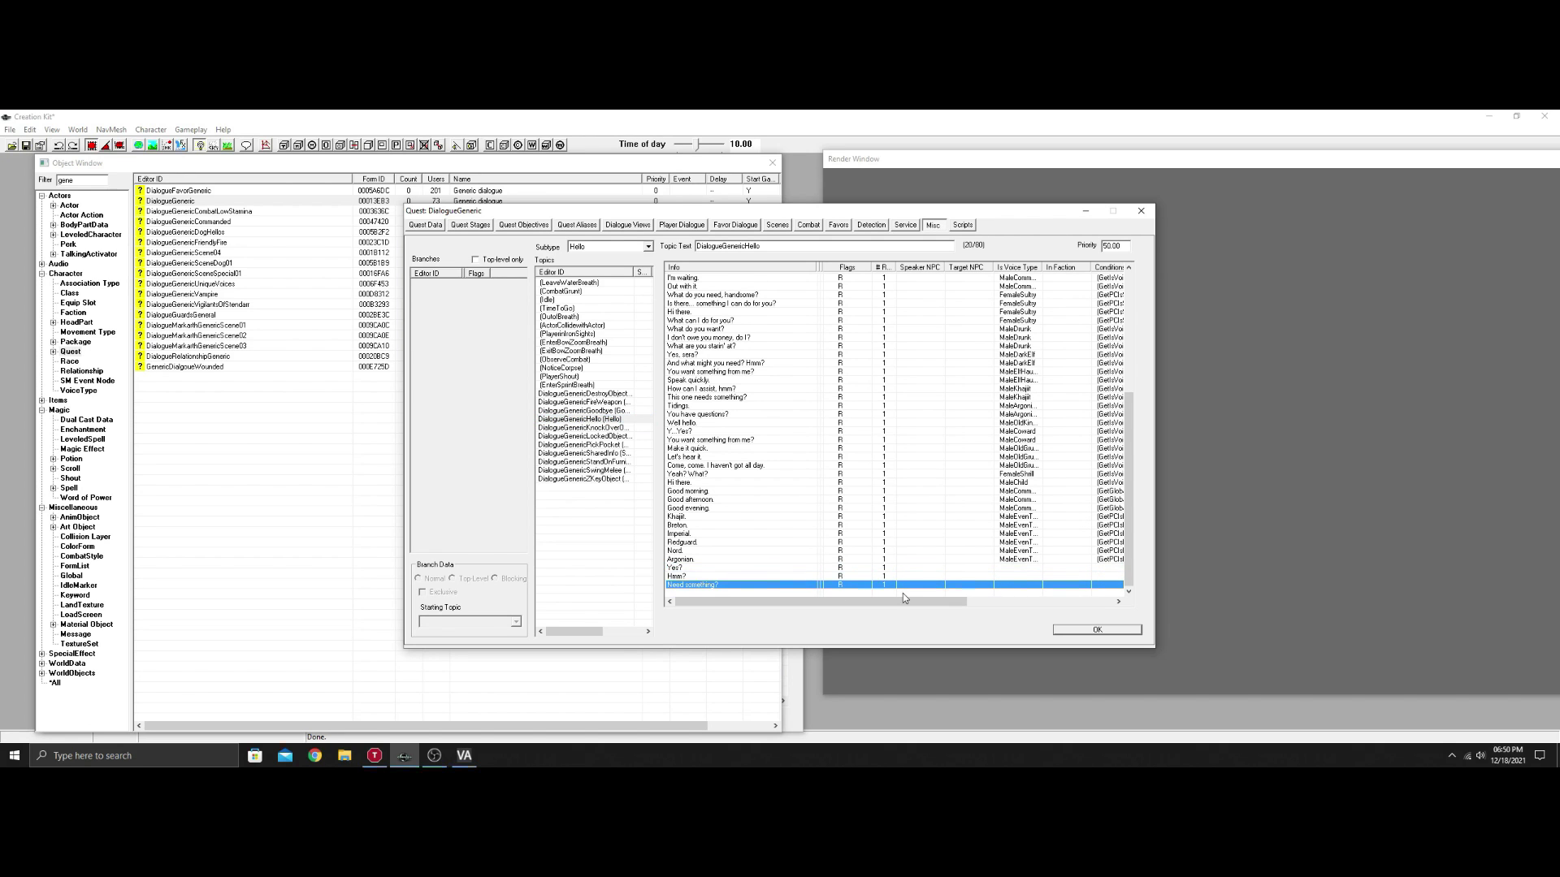
{"action": "double_click", "coordinate": [689, 568]}
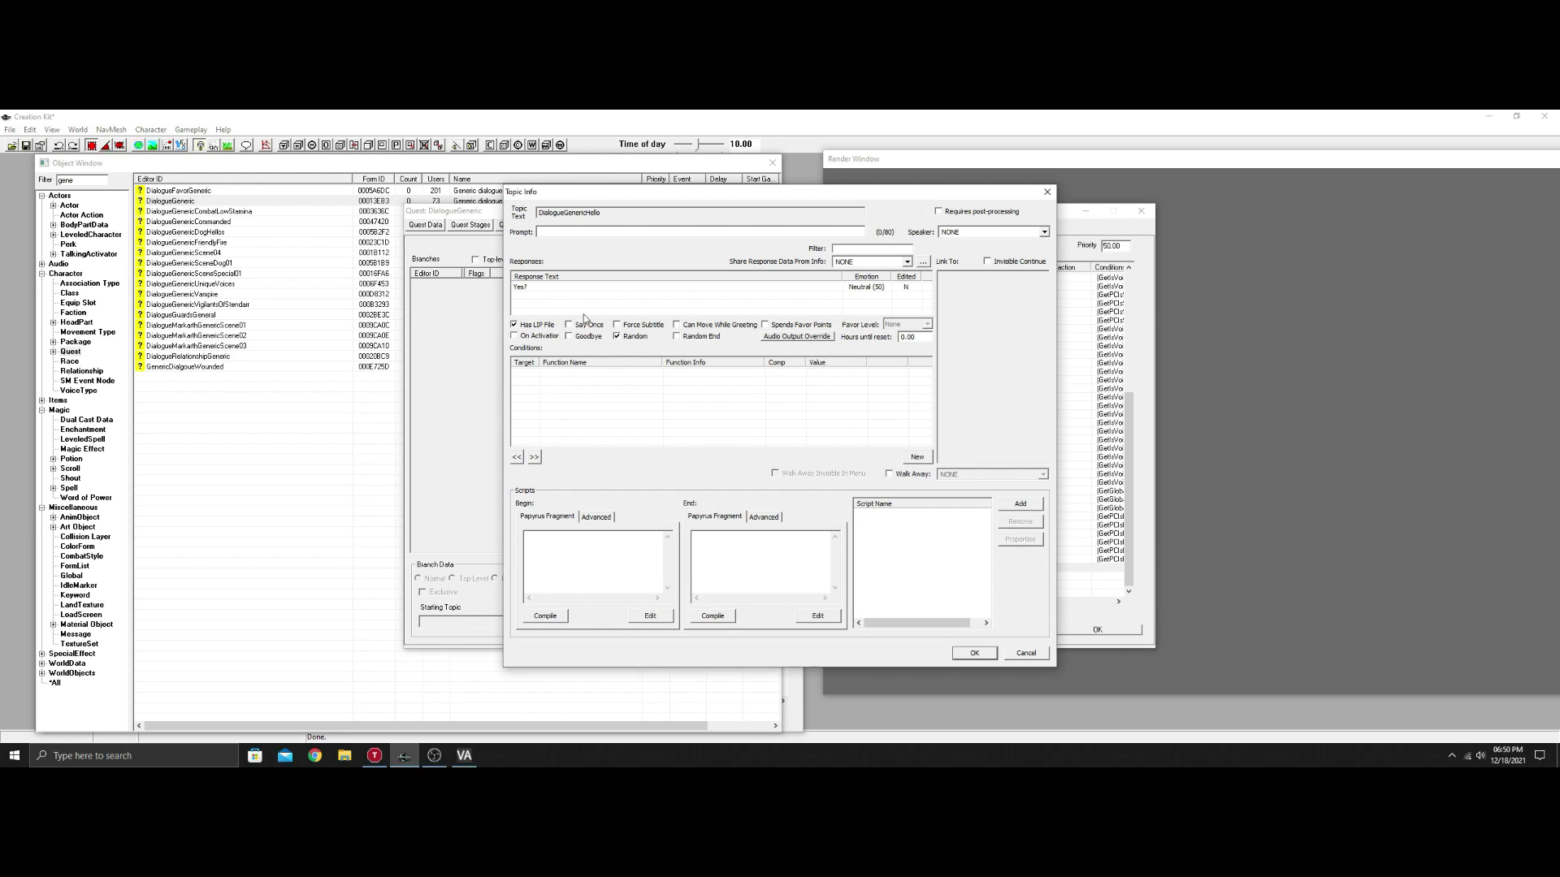
{"action": "double_click", "coordinate": [555, 288]}
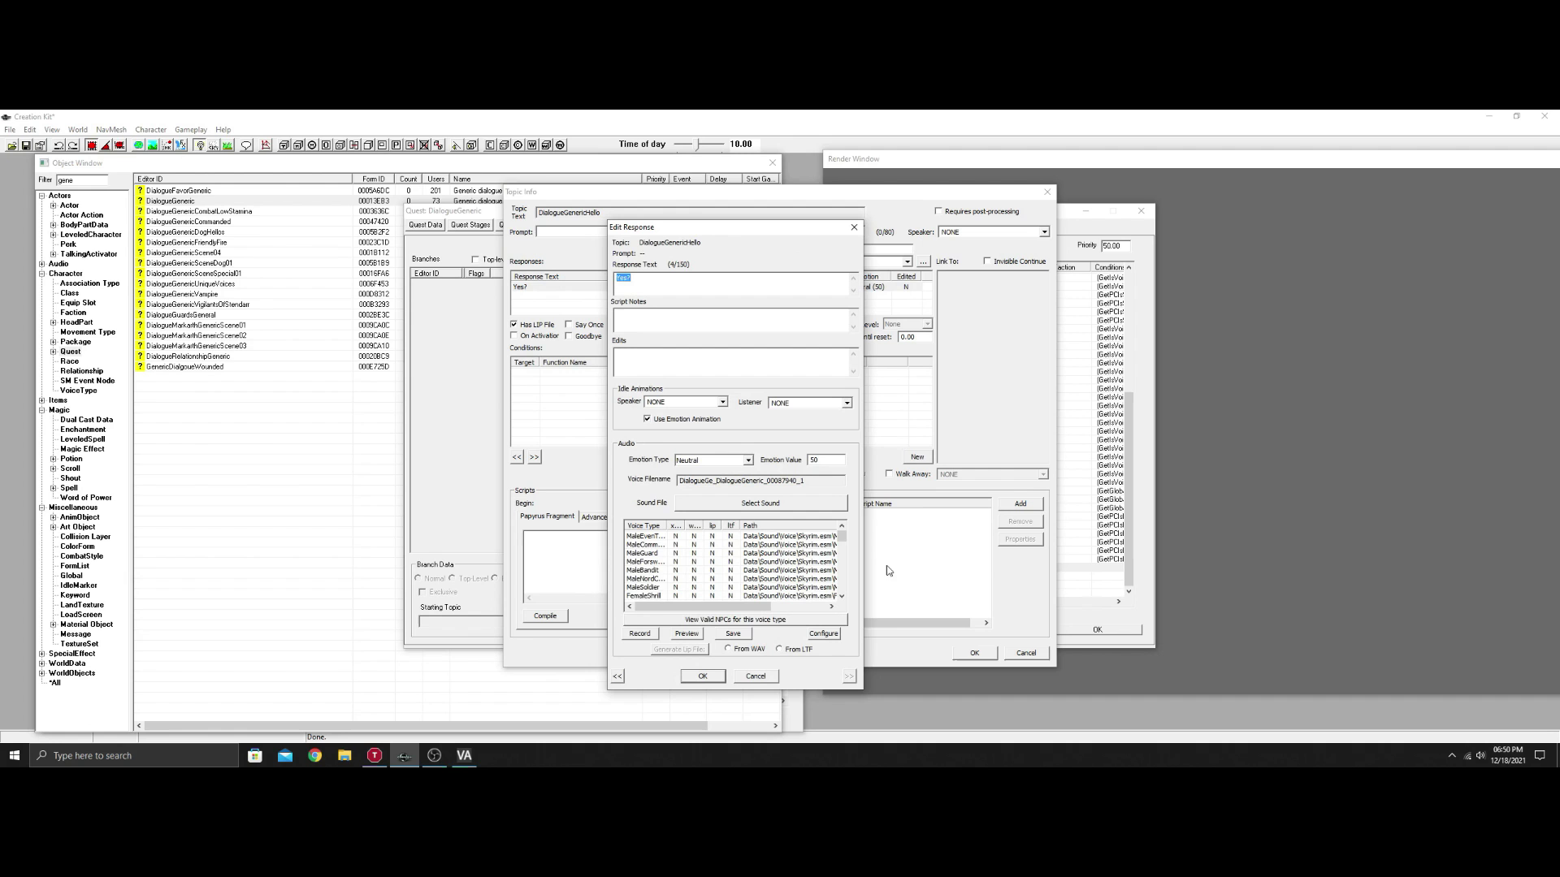
{"action": "left_click_drag", "start_coordinate": [841, 538], "coordinate": [841, 585]}
{"action": "left_click", "coordinate": [756, 676]}
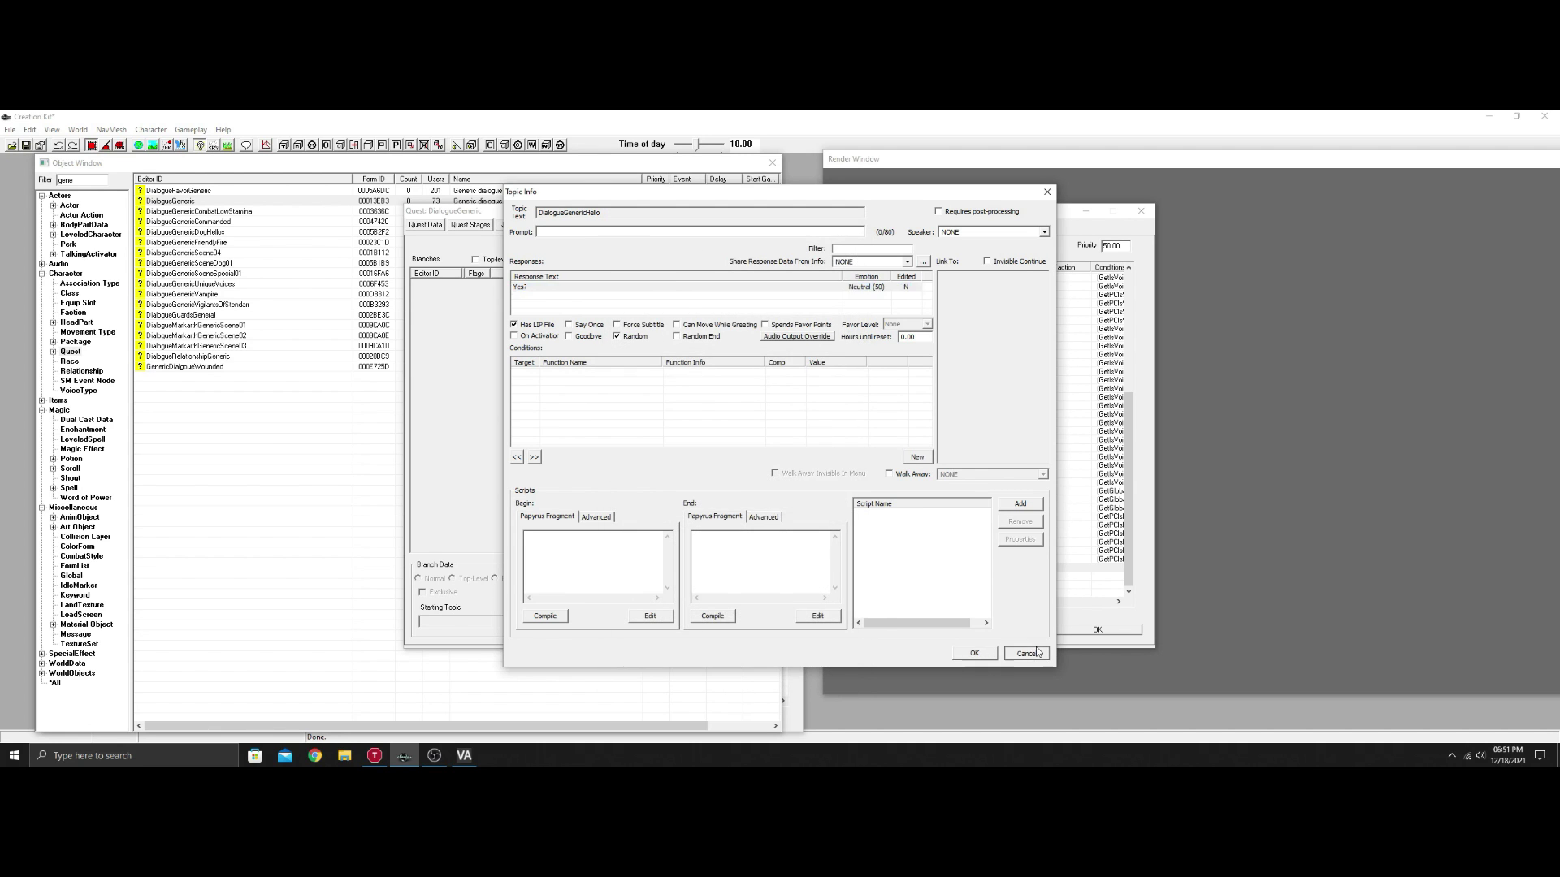
{"action": "left_click", "coordinate": [985, 654]}
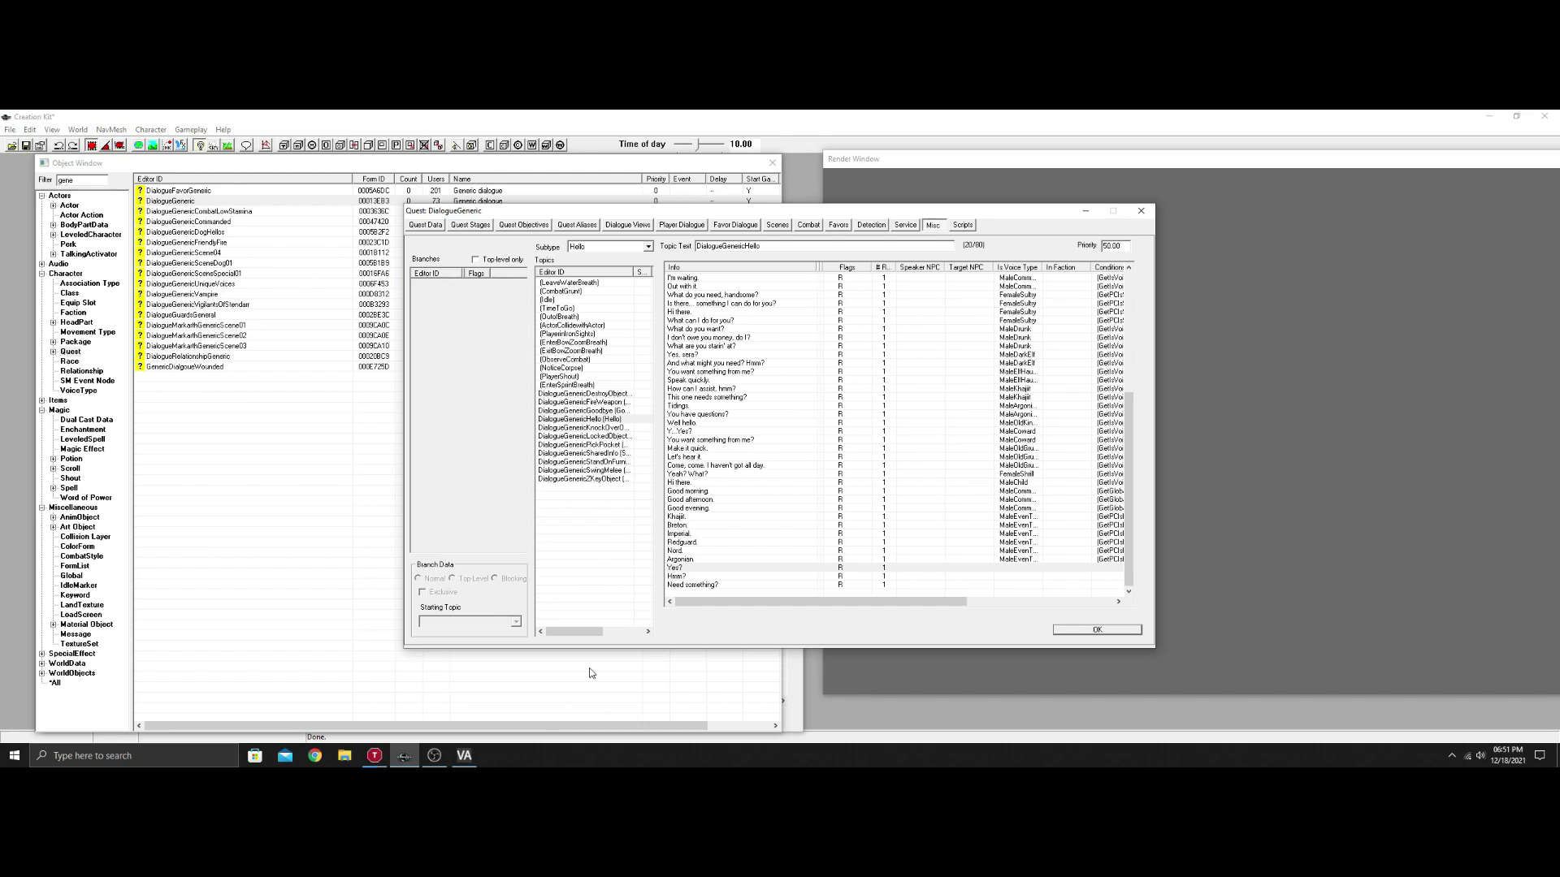
- Bring up xVASynth and reopen the 'Yes?' response editor beside it
{"action": "left_click", "coordinate": [474, 757]}
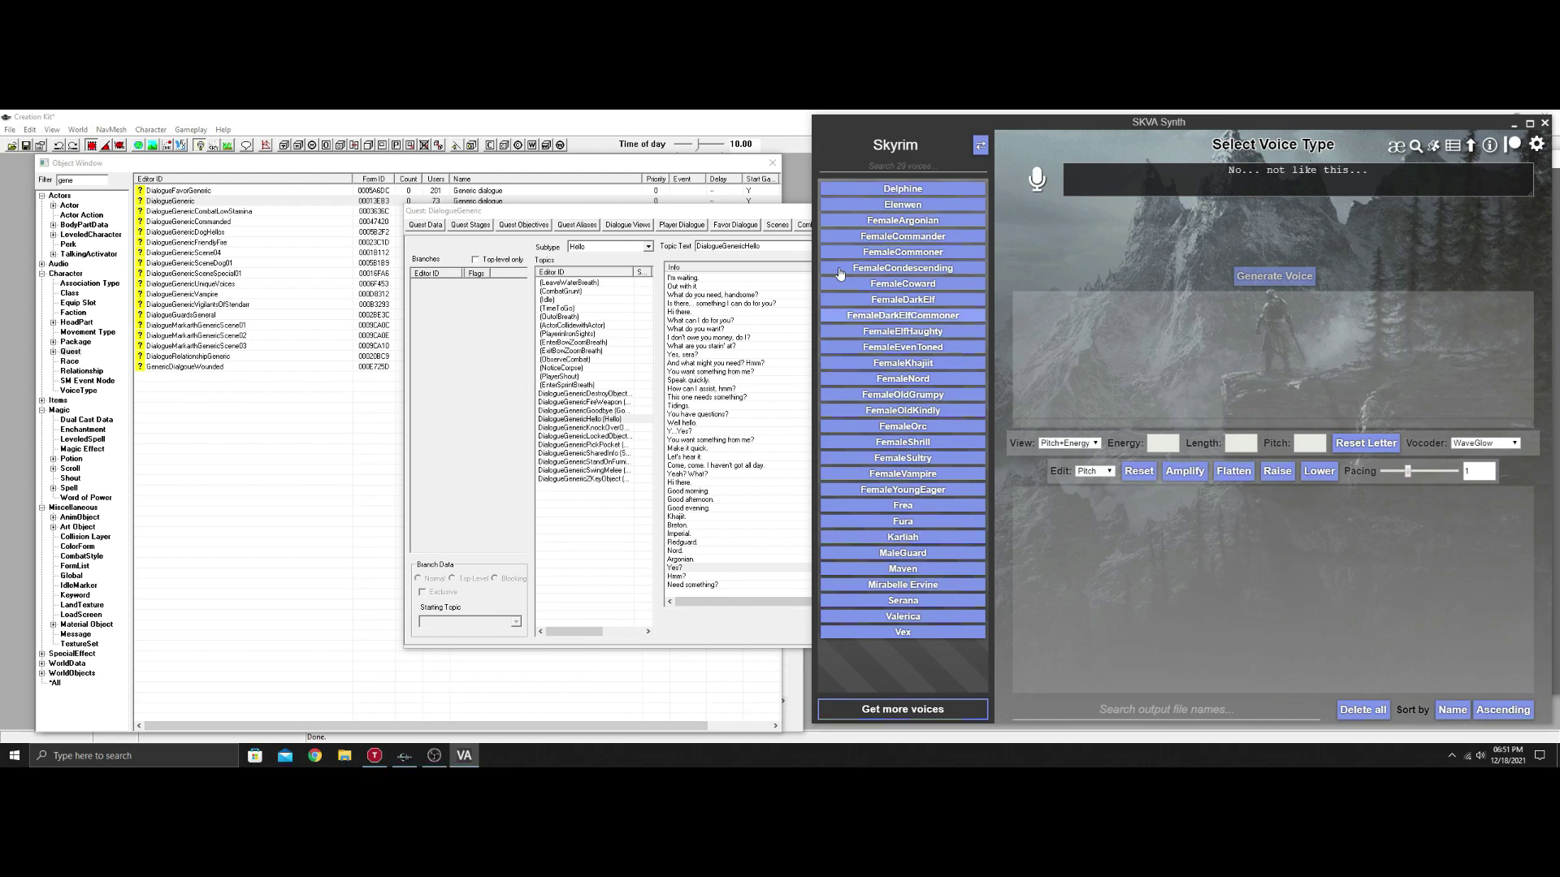
{"action": "left_click_drag", "start_coordinate": [703, 212], "coordinate": [540, 199]}
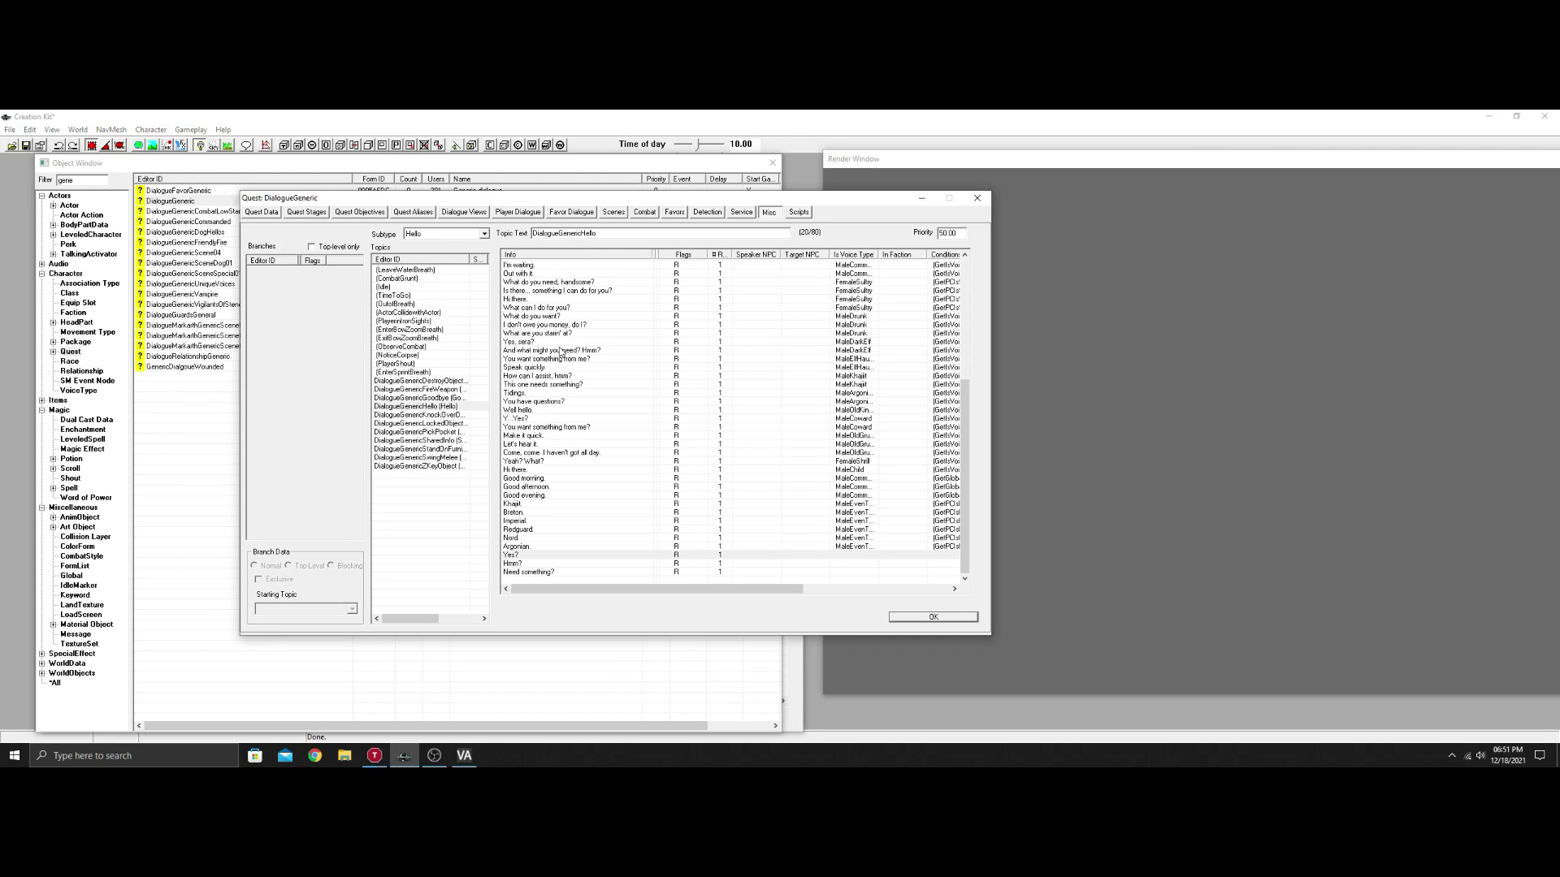
{"action": "double_click", "coordinate": [506, 555]}
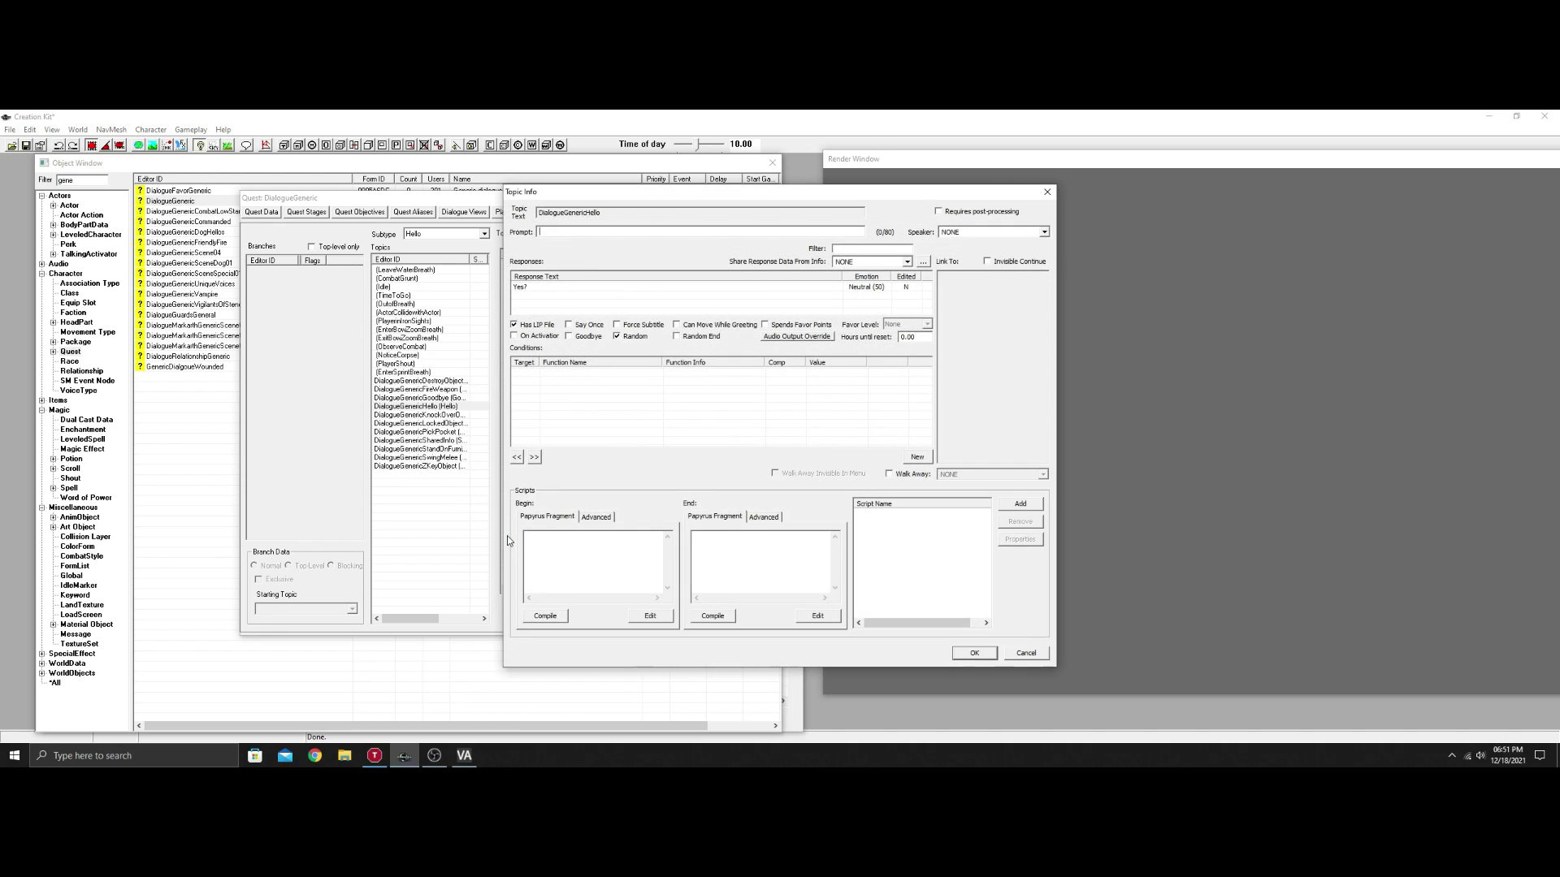
{"action": "double_click", "coordinate": [551, 288]}
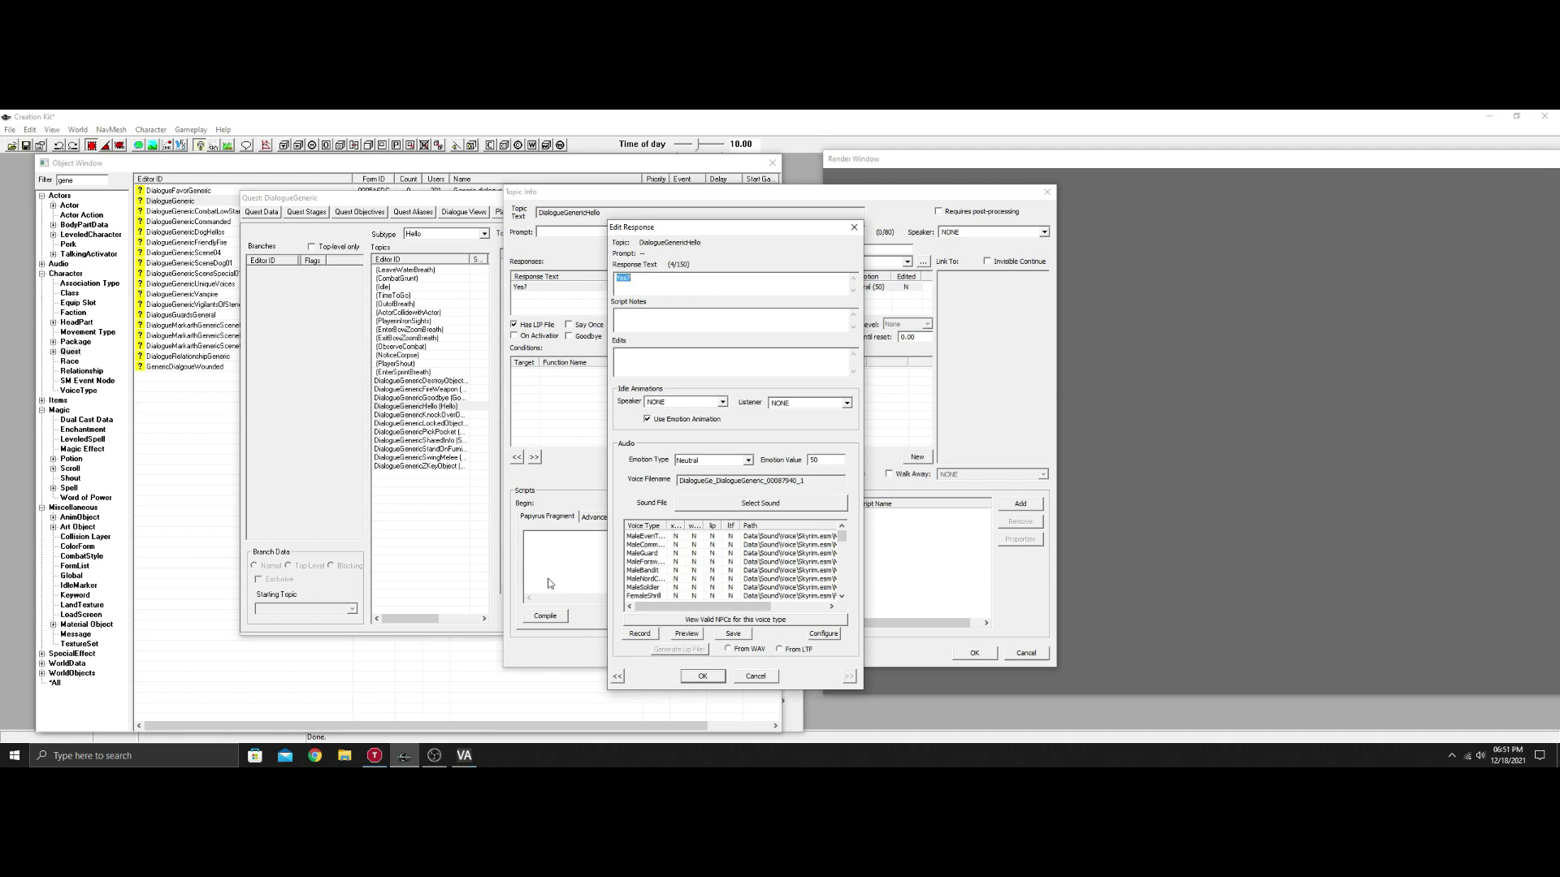
{"action": "left_click", "coordinate": [478, 754]}
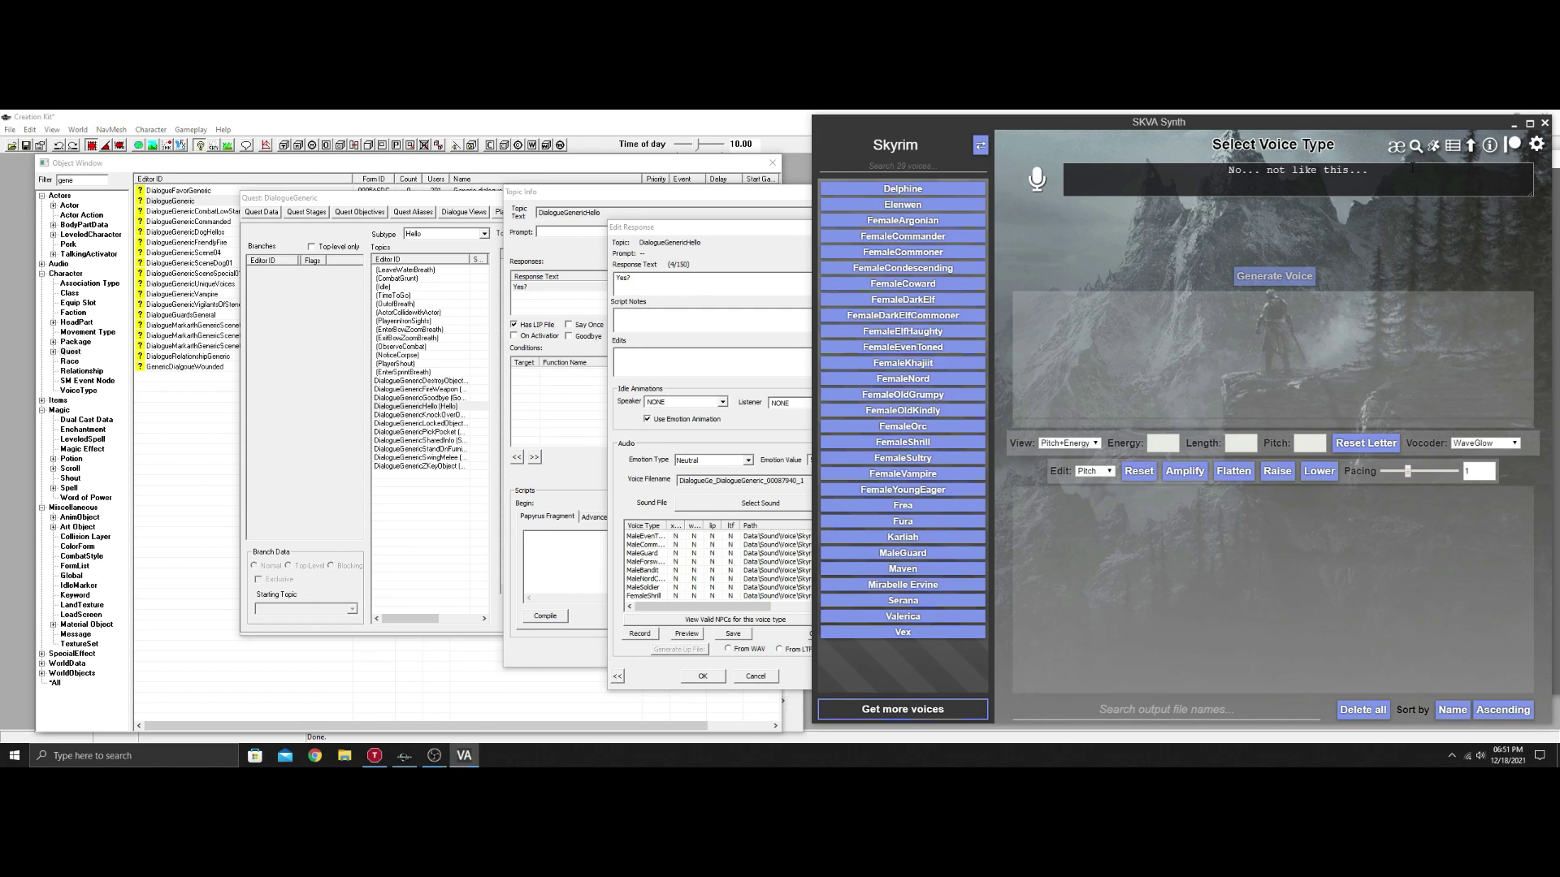
- Set the synth line to 'What can I do for you?' and browse to output\skyrim in File Explorer
{"action": "left_click_drag", "start_coordinate": [1412, 167], "coordinate": [1208, 183]}
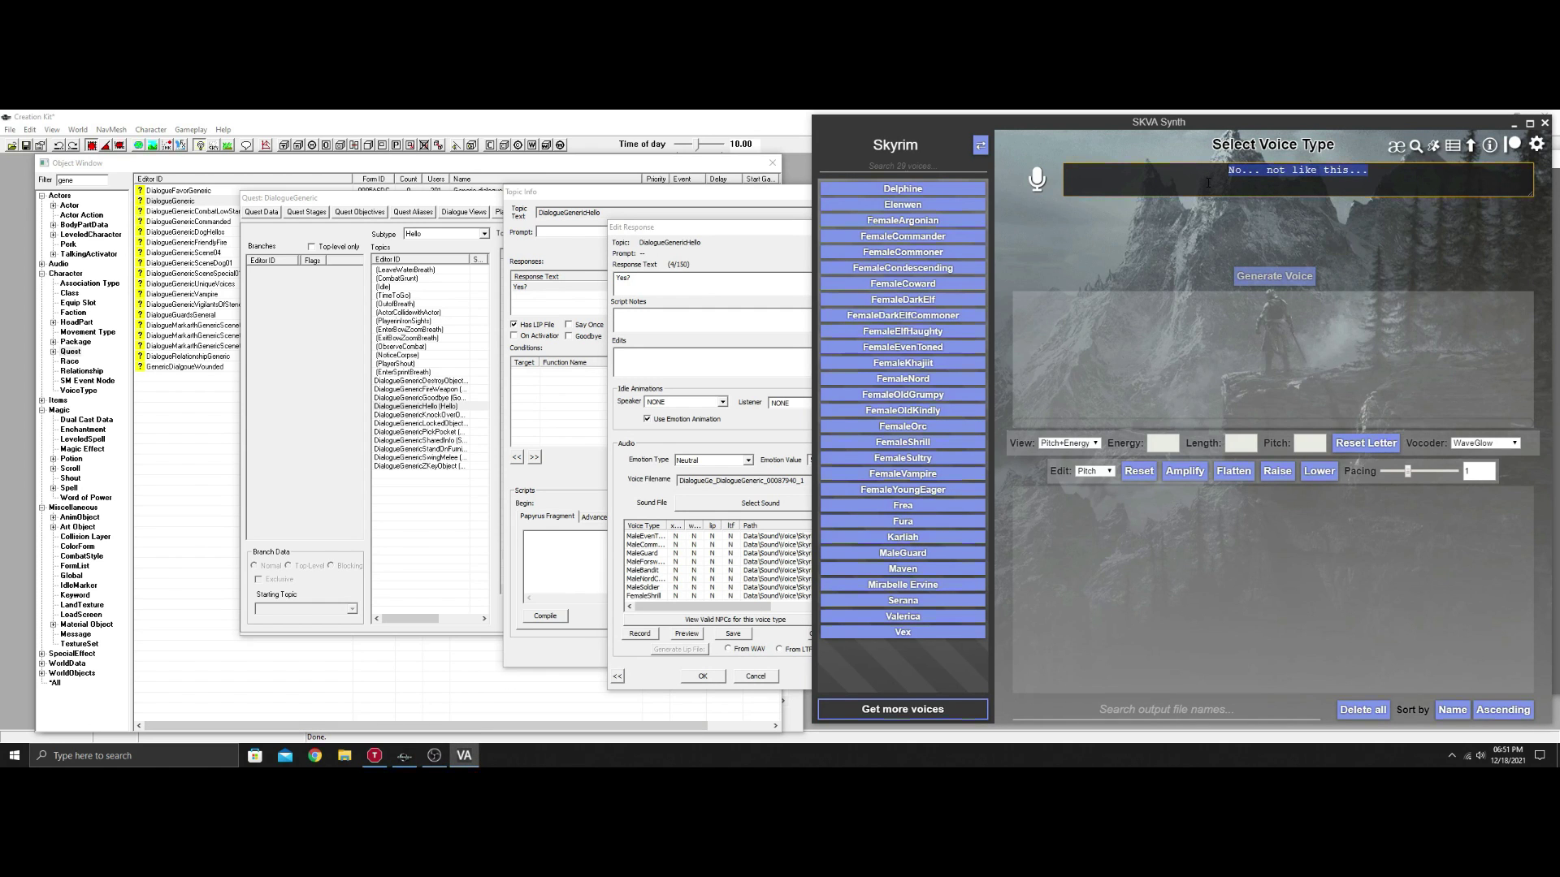
{"action": "type", "text": "What can "}
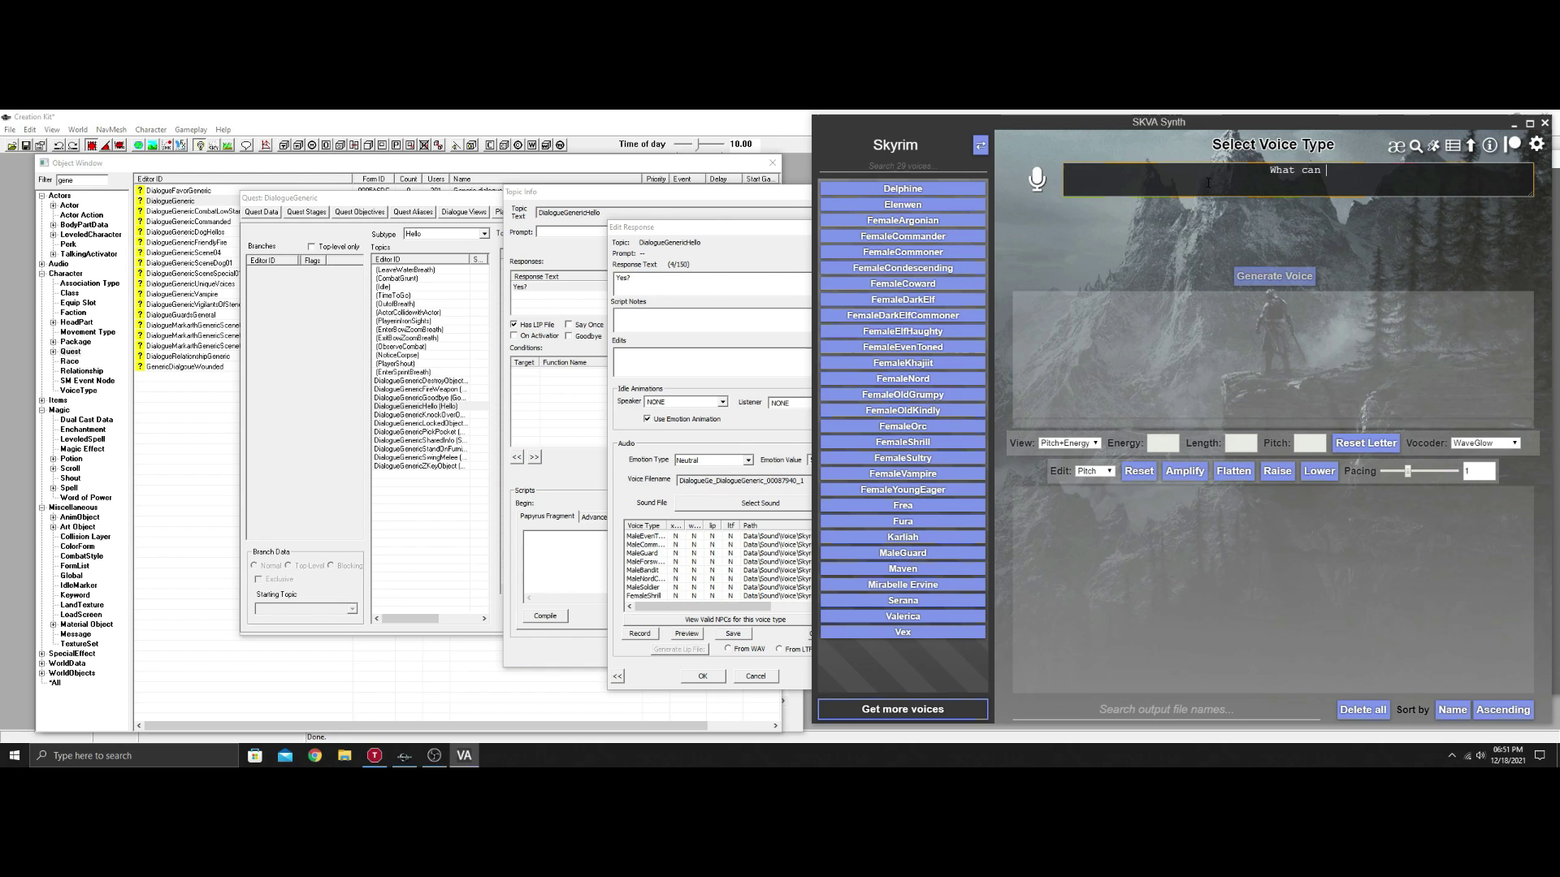
{"action": "type", "text": "I dof or yo"}
{"action": "type", "text": "u."}
{"action": "key", "text": "BackSpace"}
{"action": "key", "text": "BackSpace"}
{"action": "key", "text": "BackSpace"}
{"action": "key", "text": "BackSpace"}
{"action": "key", "text": "BackSpace"}
{"action": "key", "text": "BackSpace"}
{"action": "key", "text": "BackSpace"}
{"action": "key", "text": "BackSpace"}
{"action": "key", "text": "BackSpace"}
{"action": "type", "text": "for you?"}
{"action": "left_click", "coordinate": [345, 755]}
{"action": "left_click", "coordinate": [960, 378]}
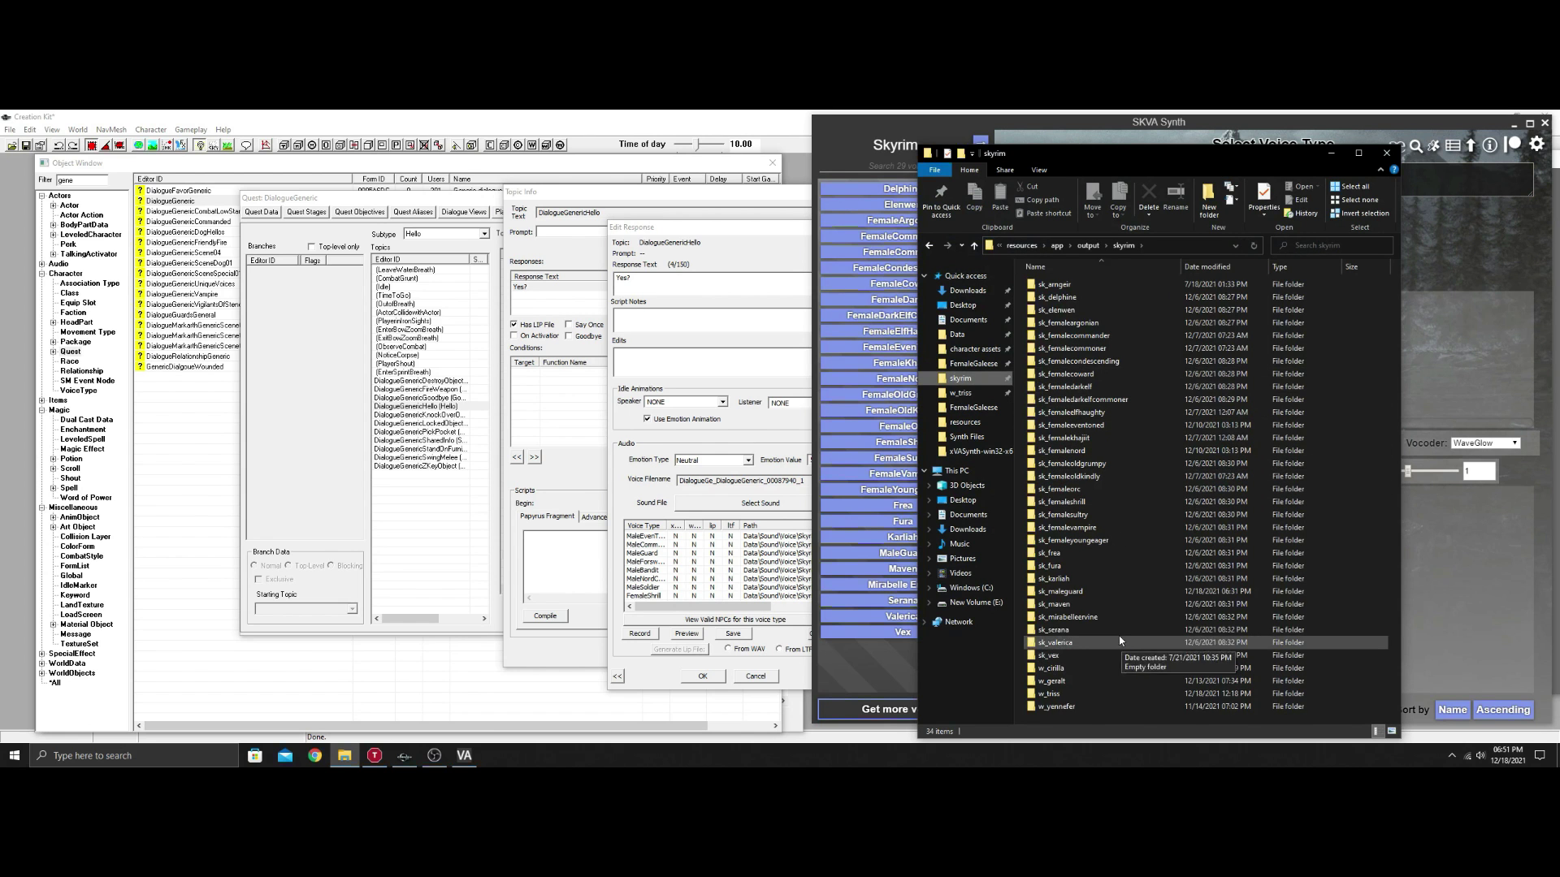
- Open the sk_maleguard output folder, switch xVASynth to Skyrim, and load the MaleGuard voice
{"action": "double_click", "coordinate": [1085, 589]}
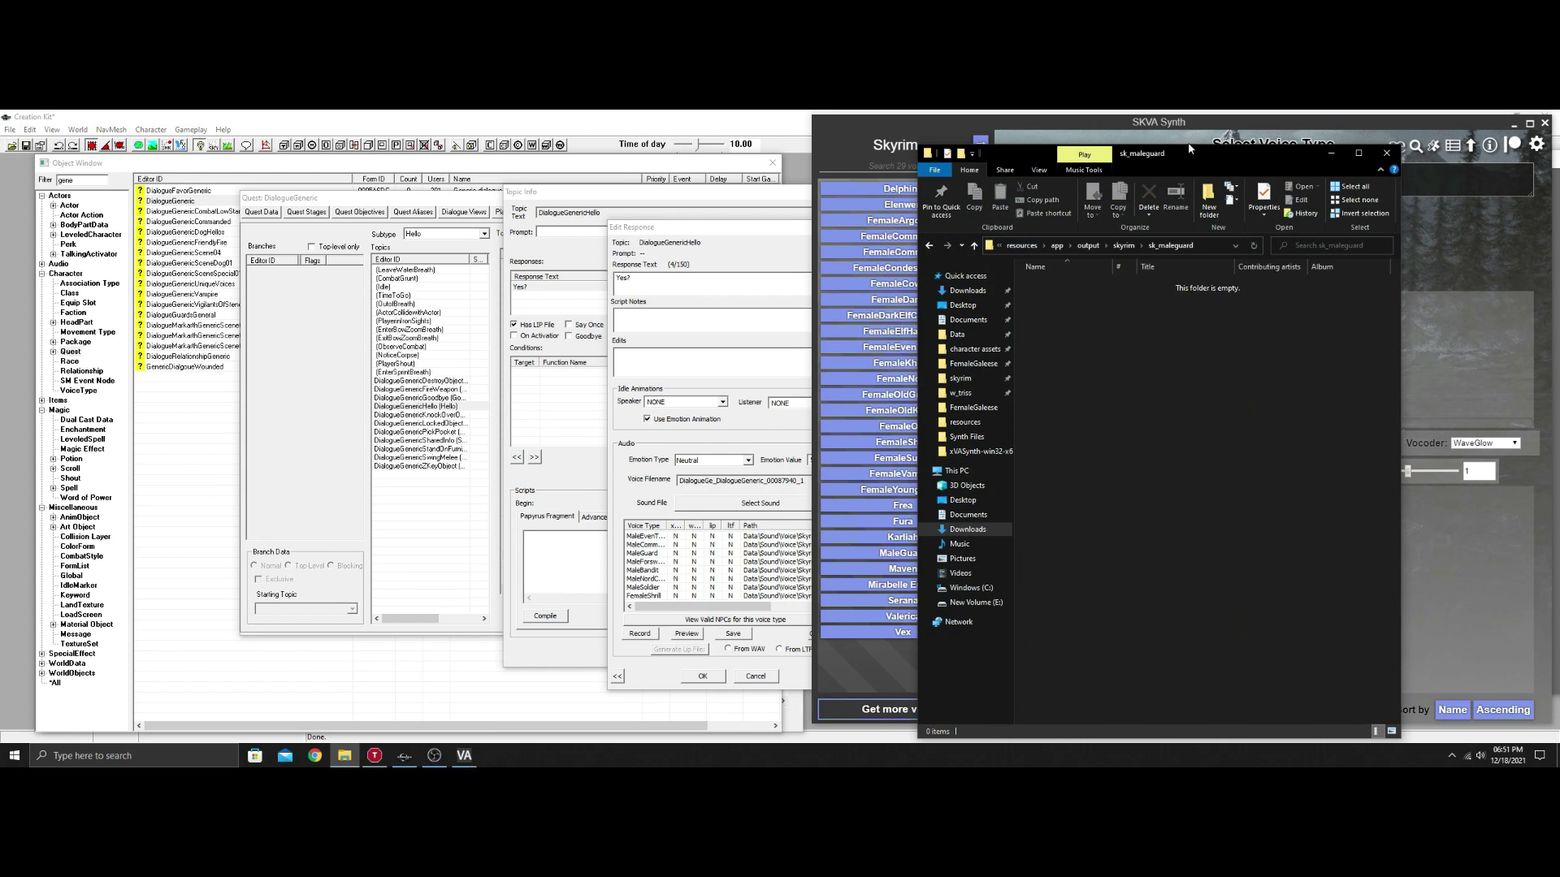
{"action": "left_click_drag", "start_coordinate": [1189, 148], "coordinate": [463, 126]}
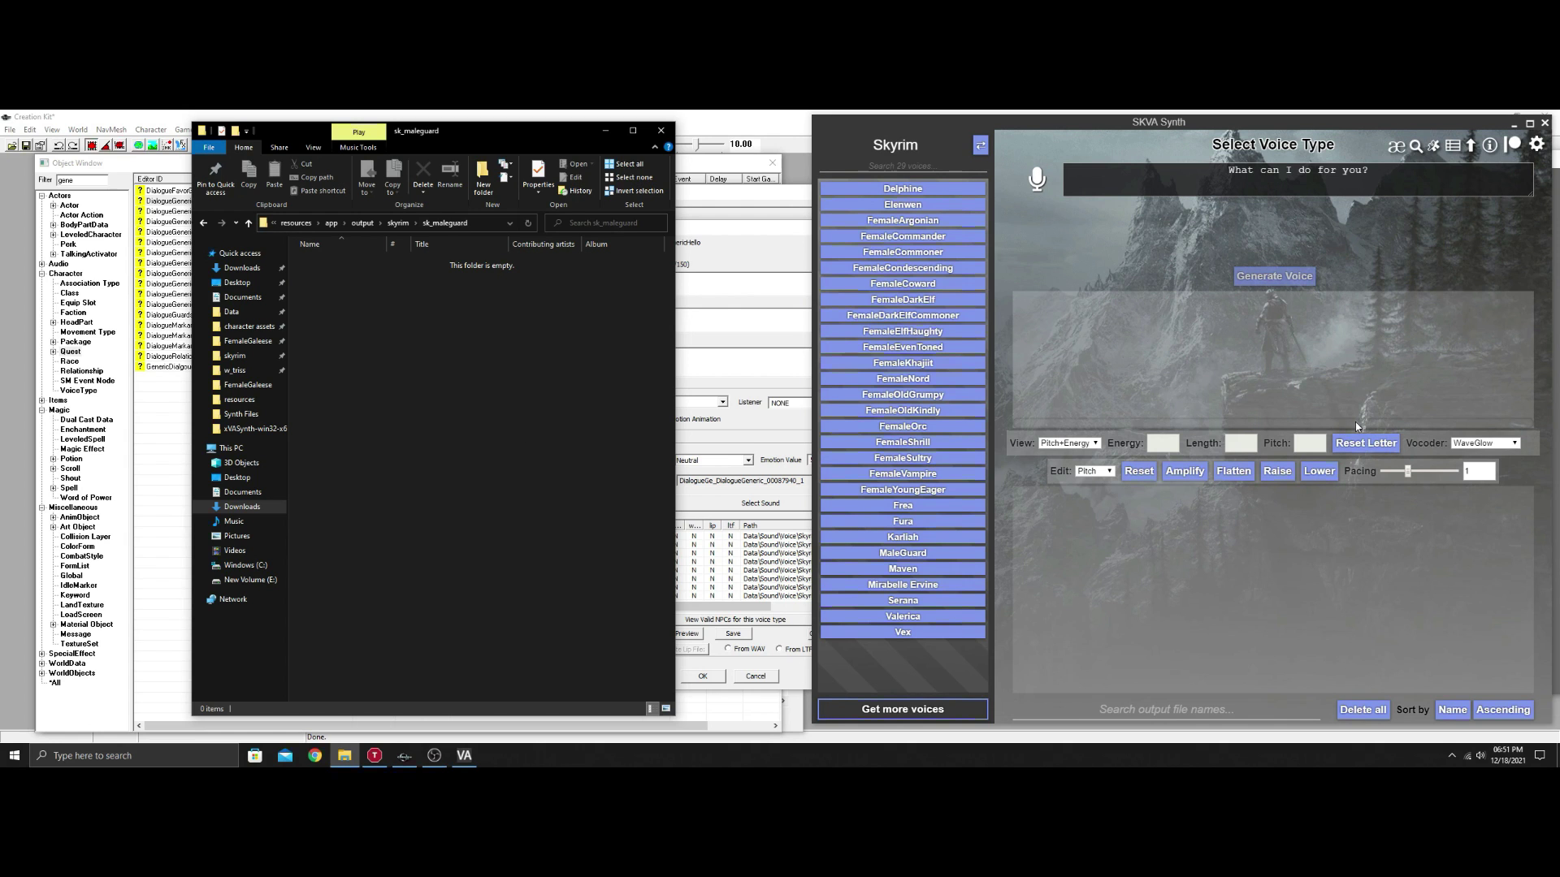
{"action": "left_click", "coordinate": [906, 556]}
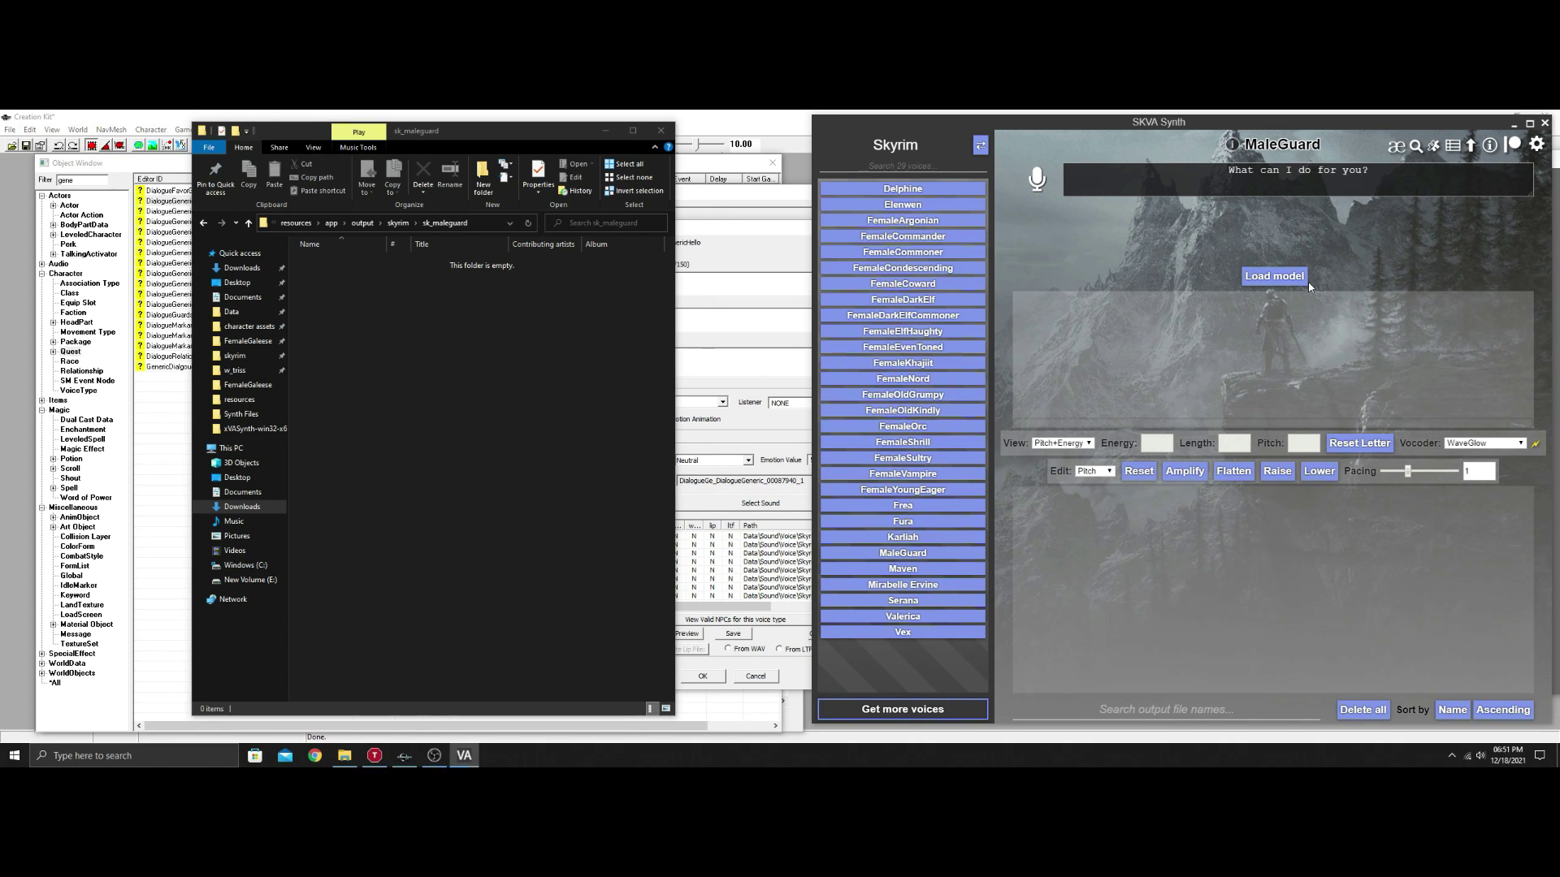
{"action": "left_click", "coordinate": [981, 144]}
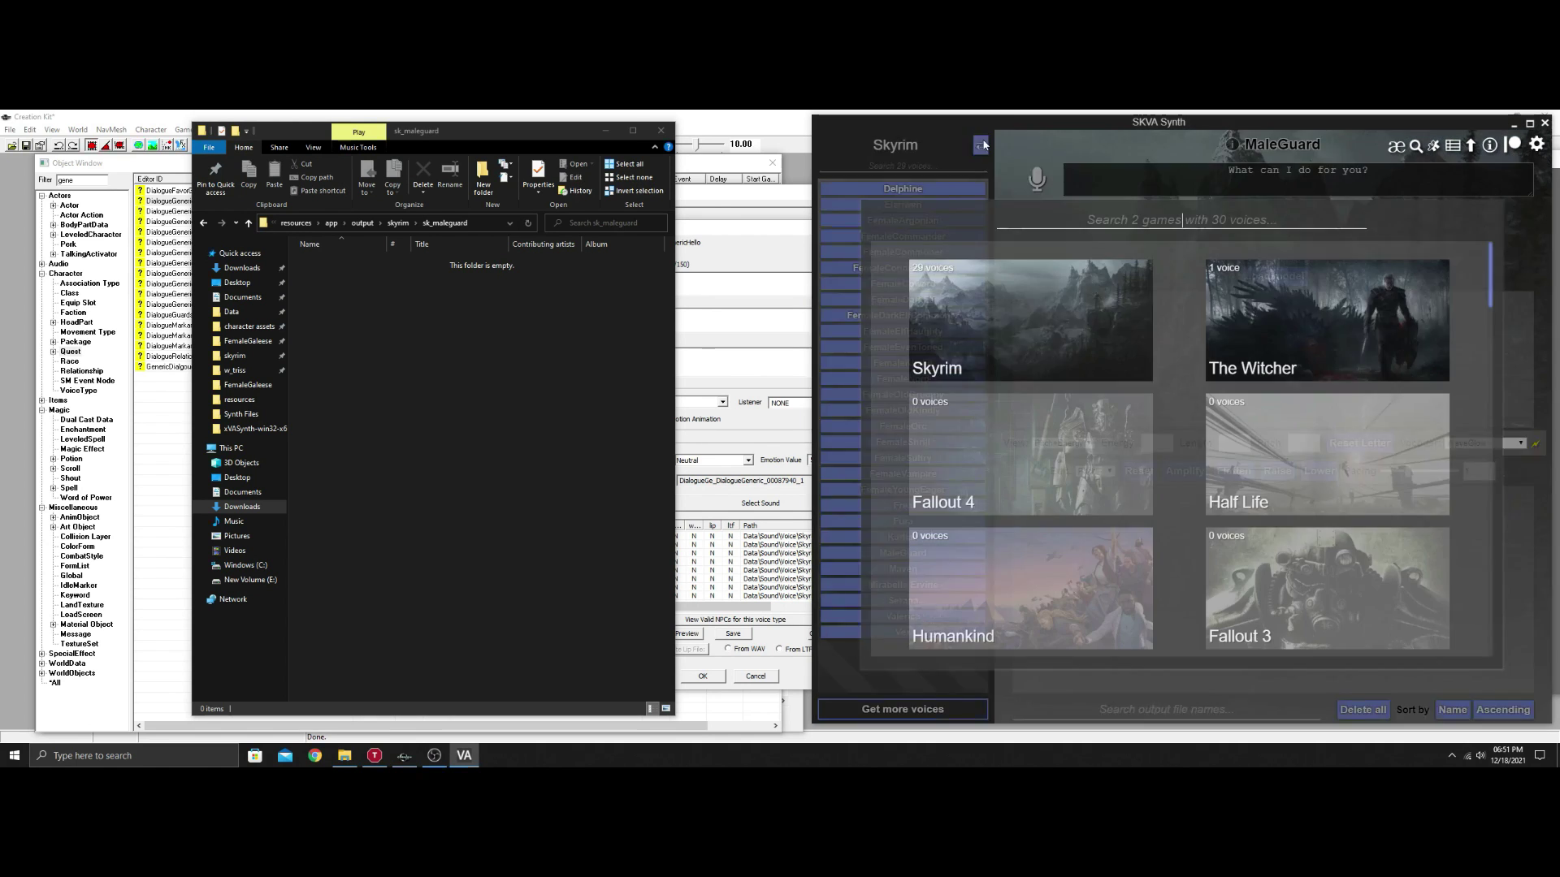
{"action": "left_click", "coordinate": [1346, 333]}
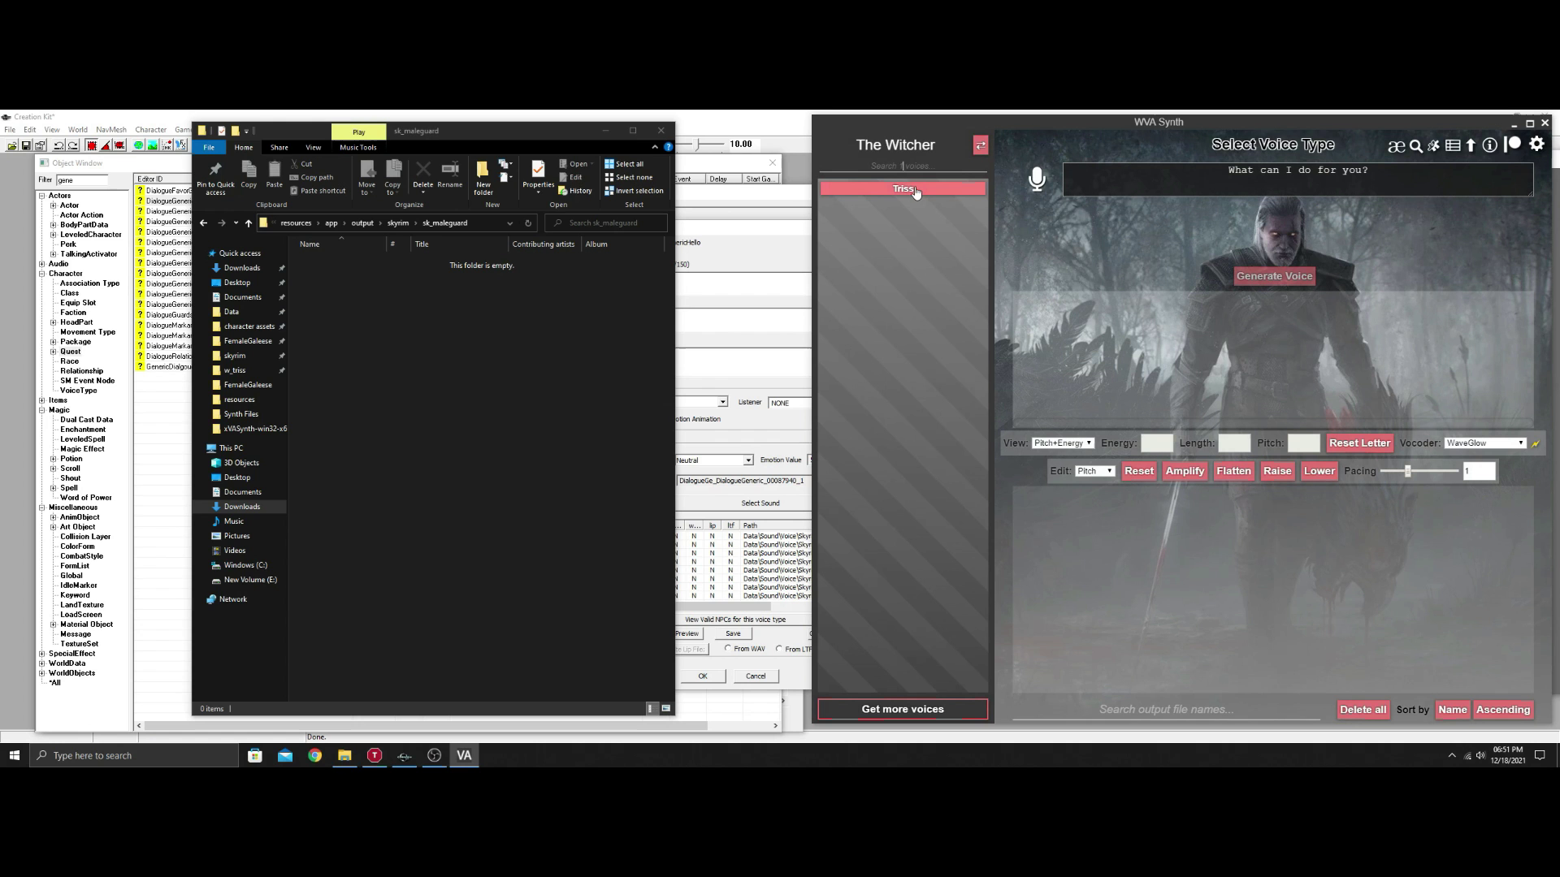
{"action": "left_click", "coordinate": [979, 145]}
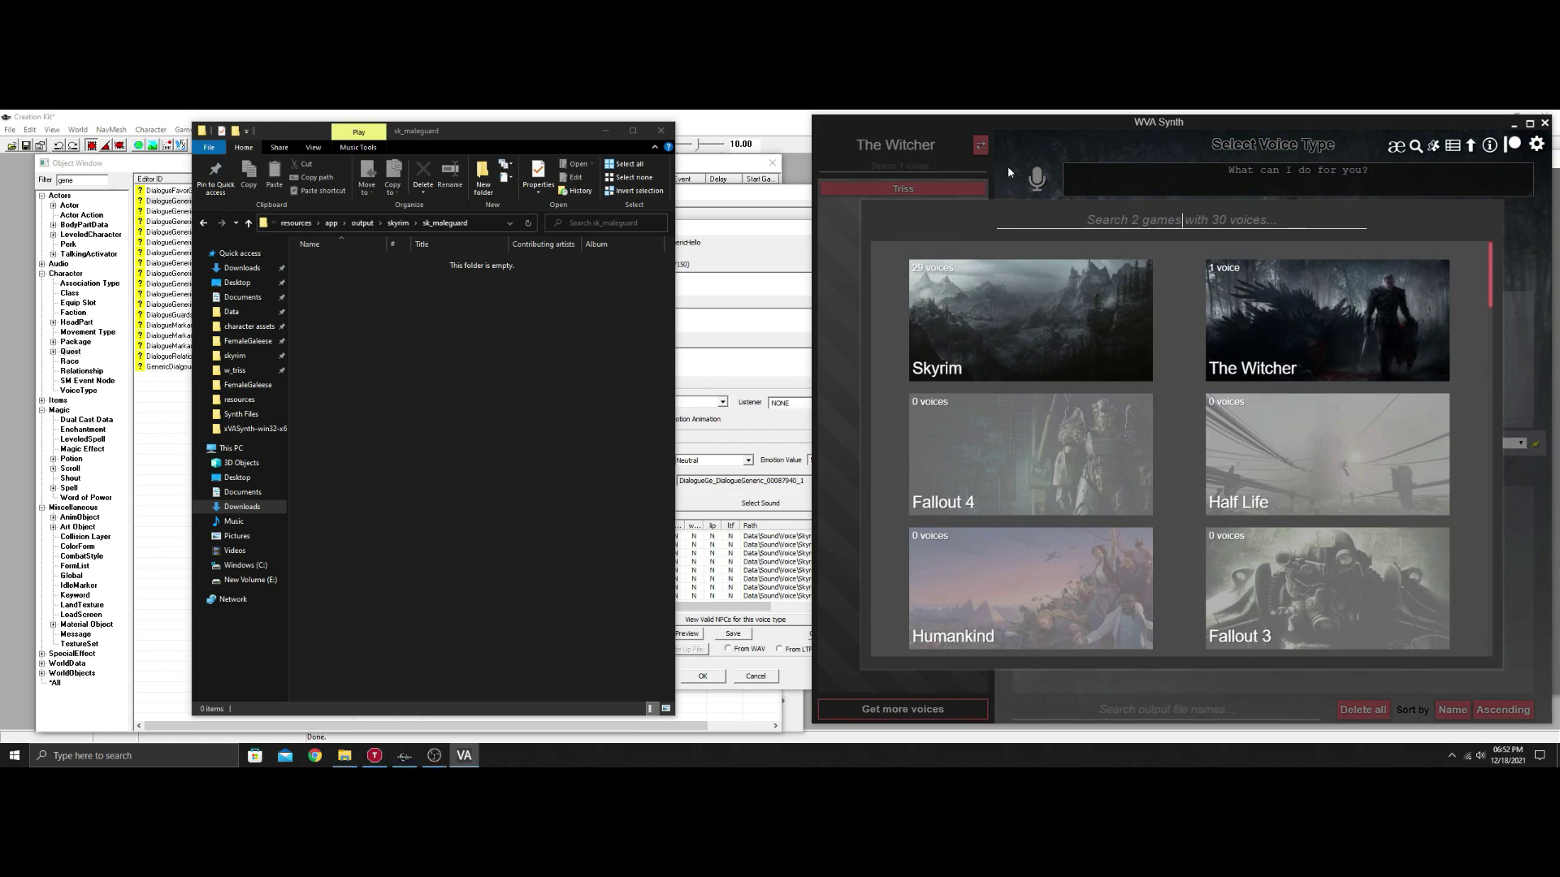
{"action": "left_click", "coordinate": [1030, 324]}
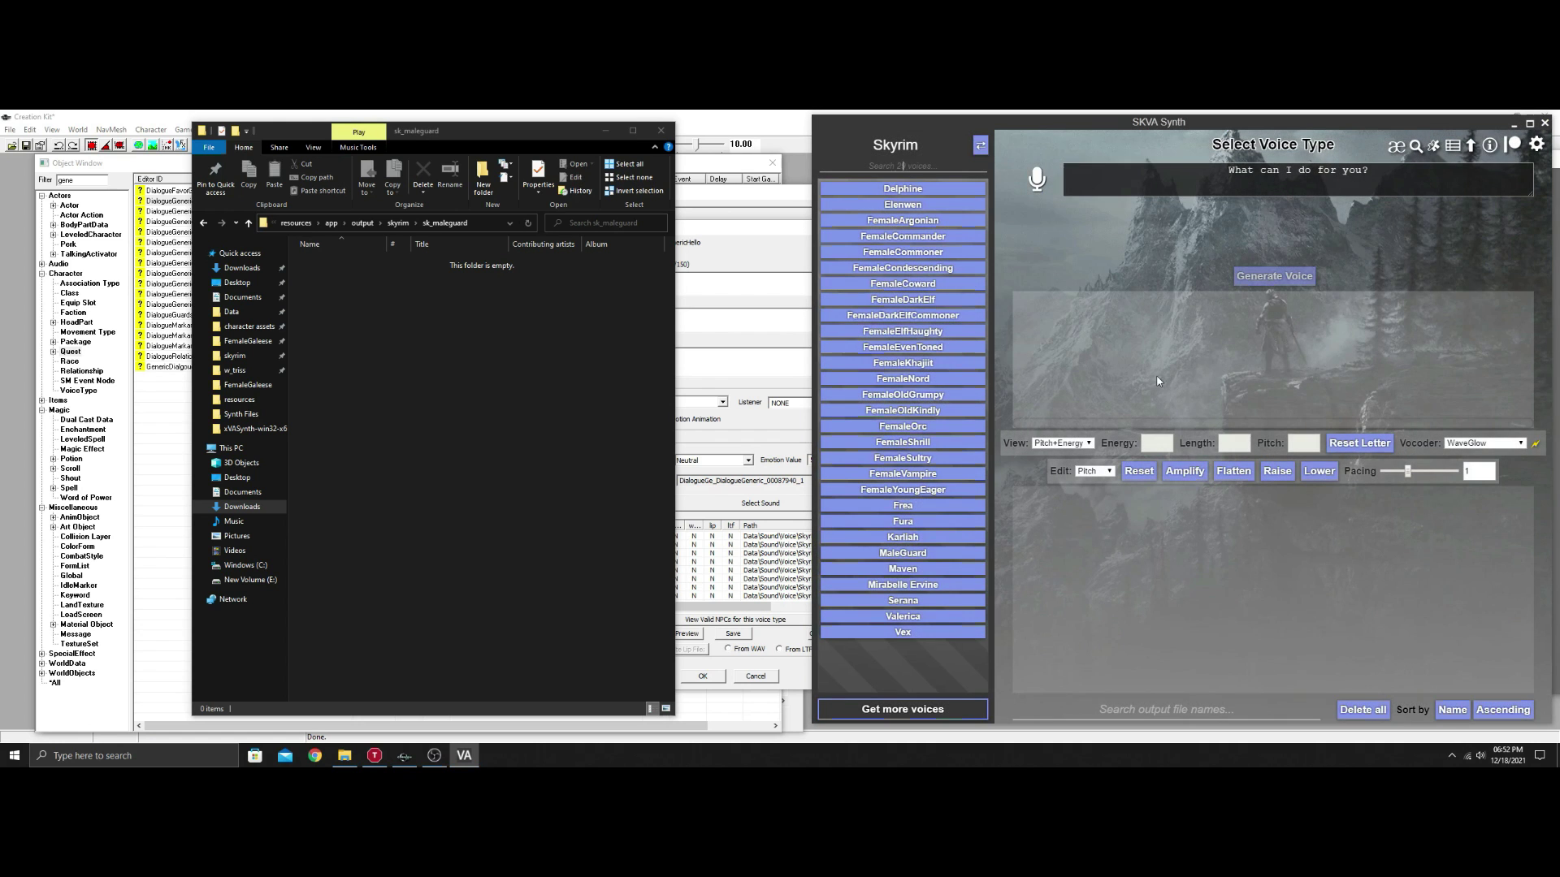
{"action": "left_click", "coordinate": [915, 556]}
{"action": "left_click", "coordinate": [1274, 275]}
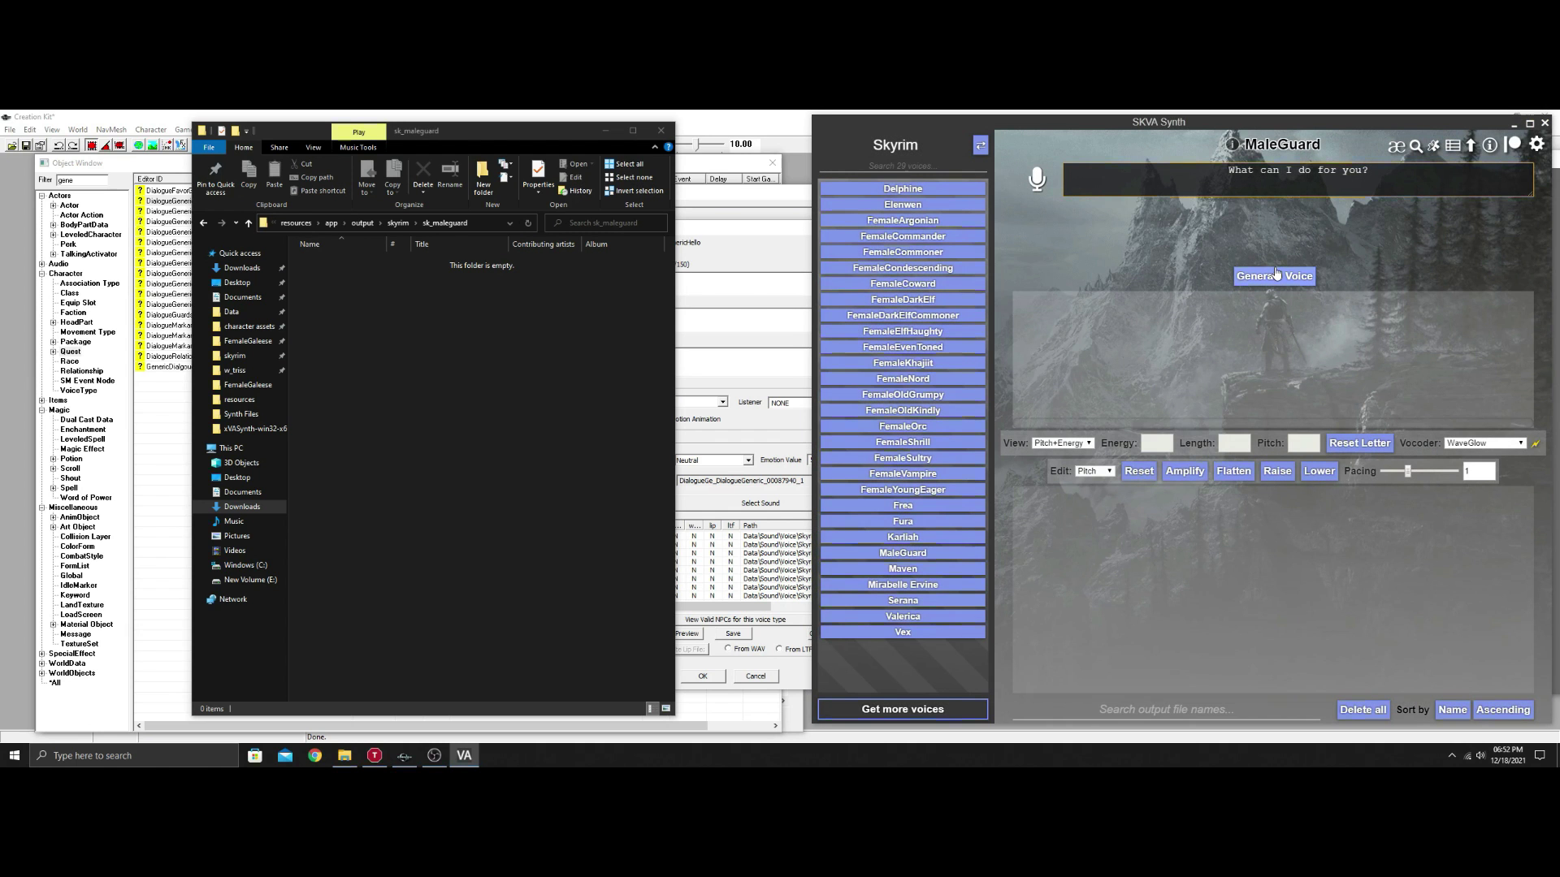
- Generate the MaleGuard line and keep it as 'What can I do for you.wav'
{"action": "left_click", "coordinate": [1275, 274]}
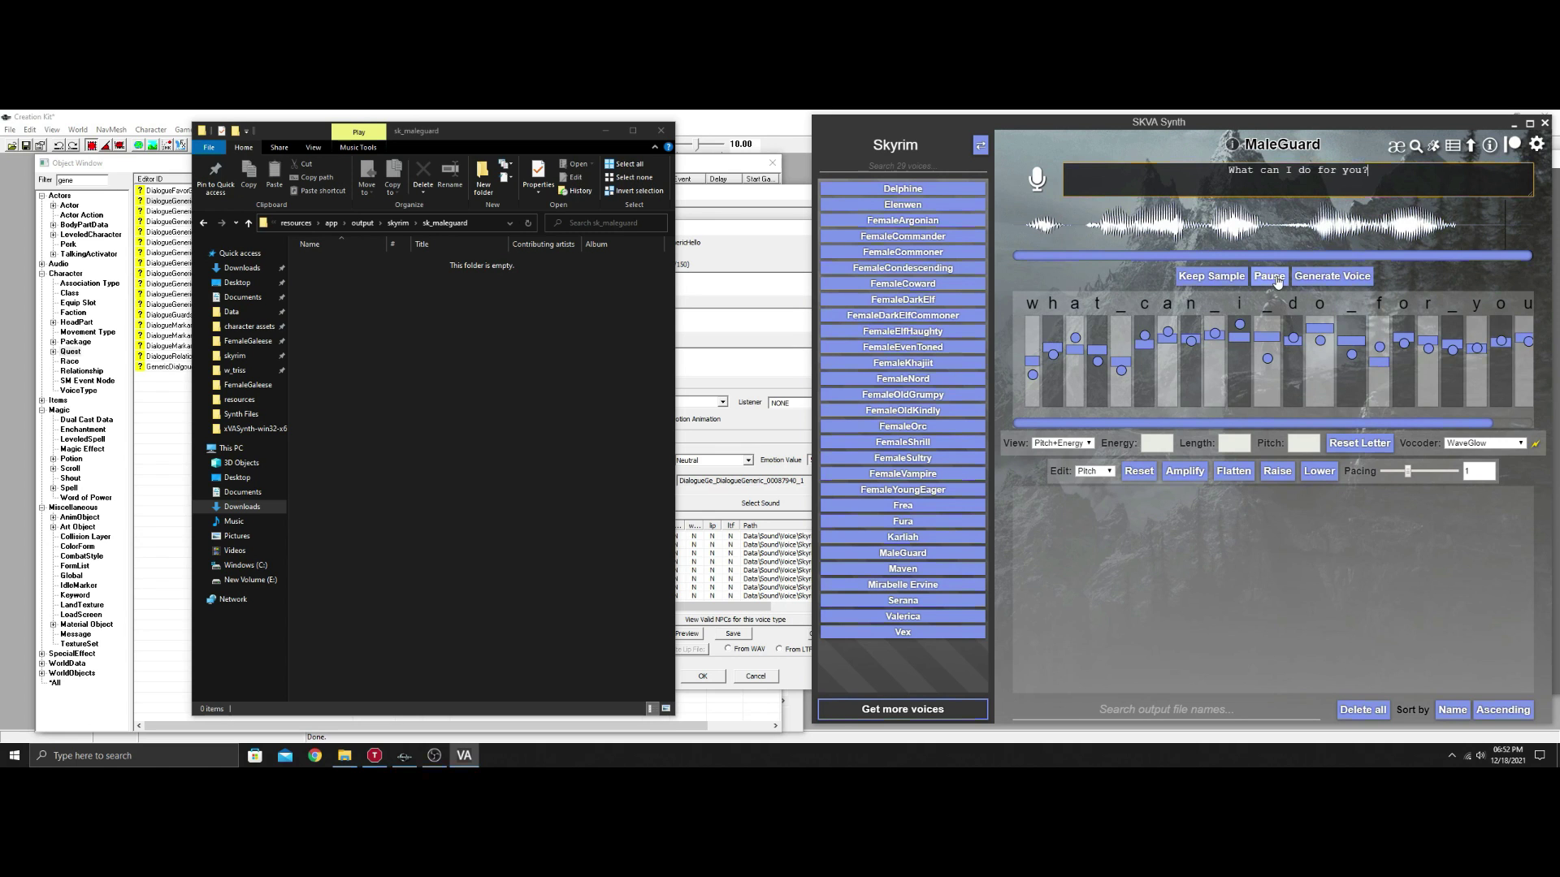
{"action": "left_click", "coordinate": [1198, 279]}
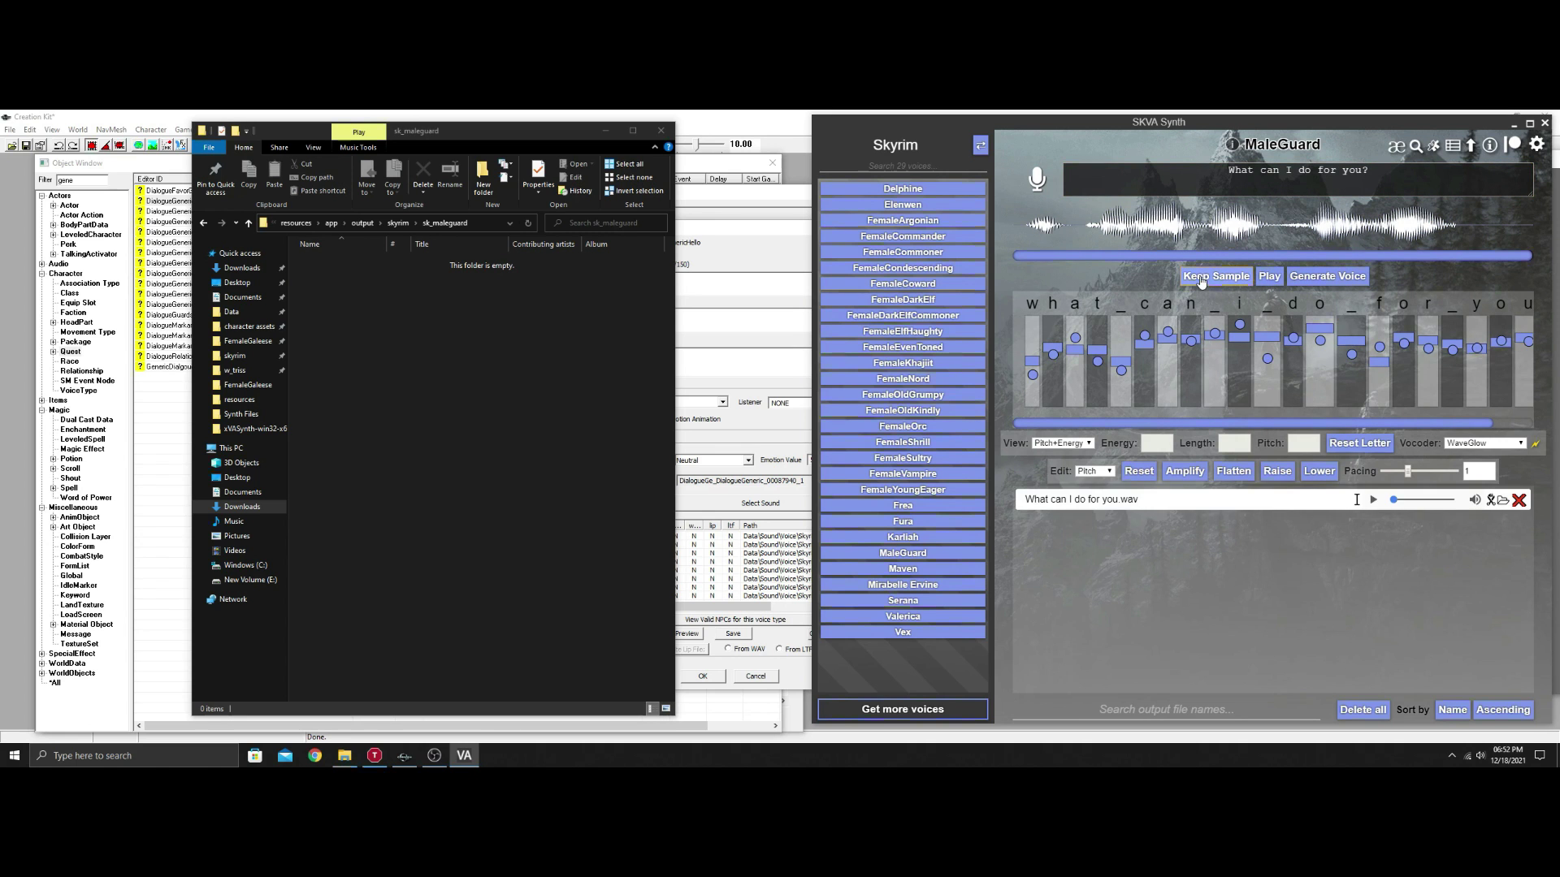
{"action": "left_click", "coordinate": [738, 202]}
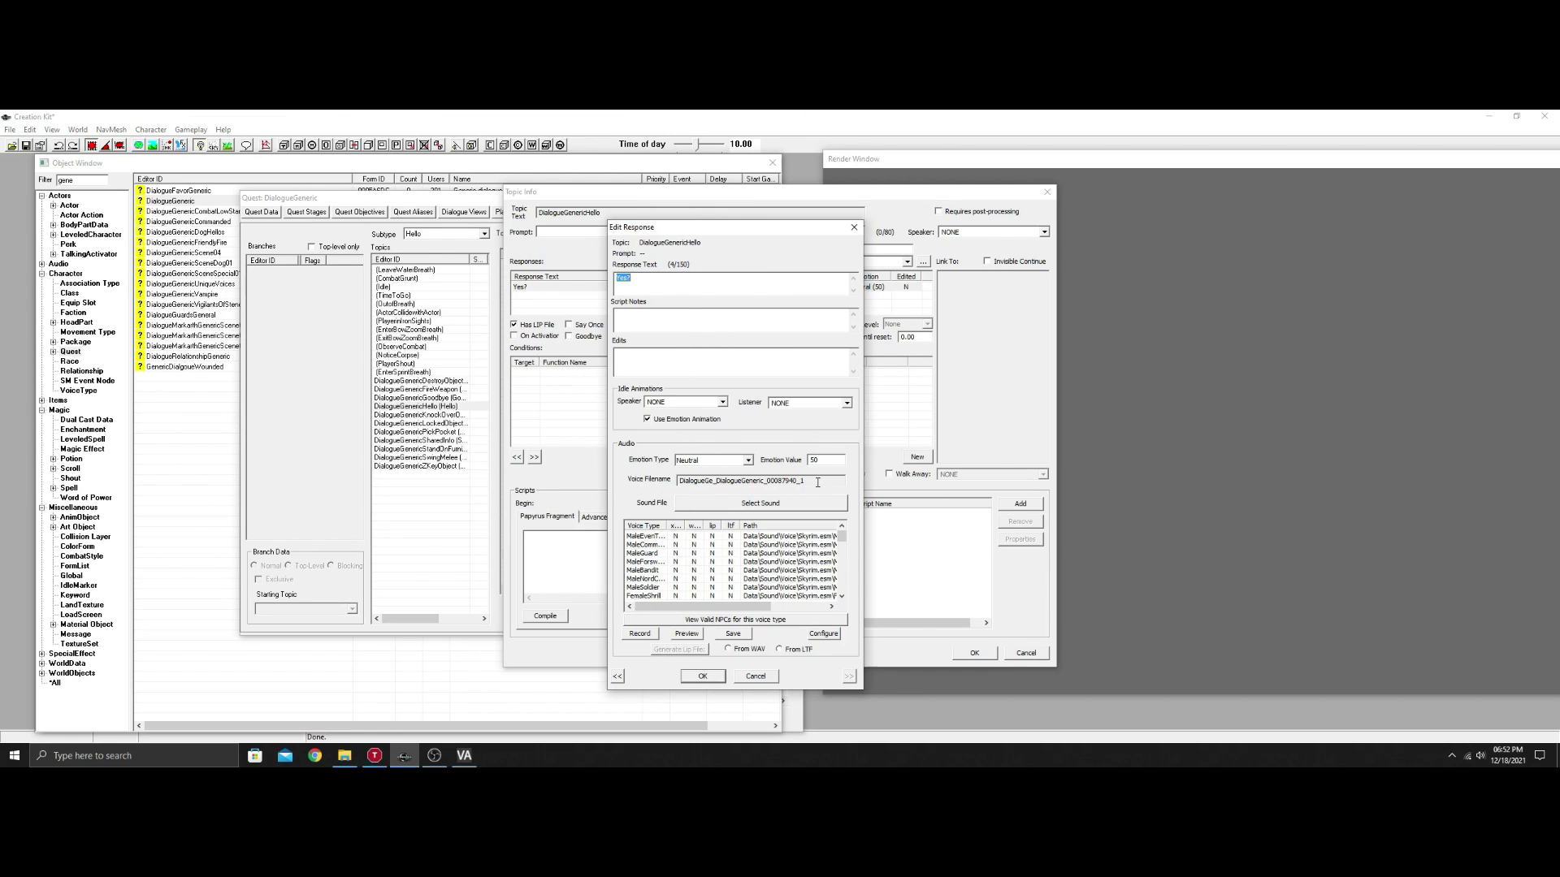
- Copy the Yes? response's voice filename DialogueGe_DialogueGeneric_00087940_1 from Edit Response
{"action": "left_click_drag", "start_coordinate": [818, 483], "coordinate": [681, 483]}
{"action": "right_click", "coordinate": [718, 482]}
{"action": "left_click", "coordinate": [767, 527]}
- Rename the 'What can I do for you' wav to the copied filename, then cancel Edit Response
{"action": "left_click", "coordinate": [345, 756]}
{"action": "left_click", "coordinate": [368, 262]}
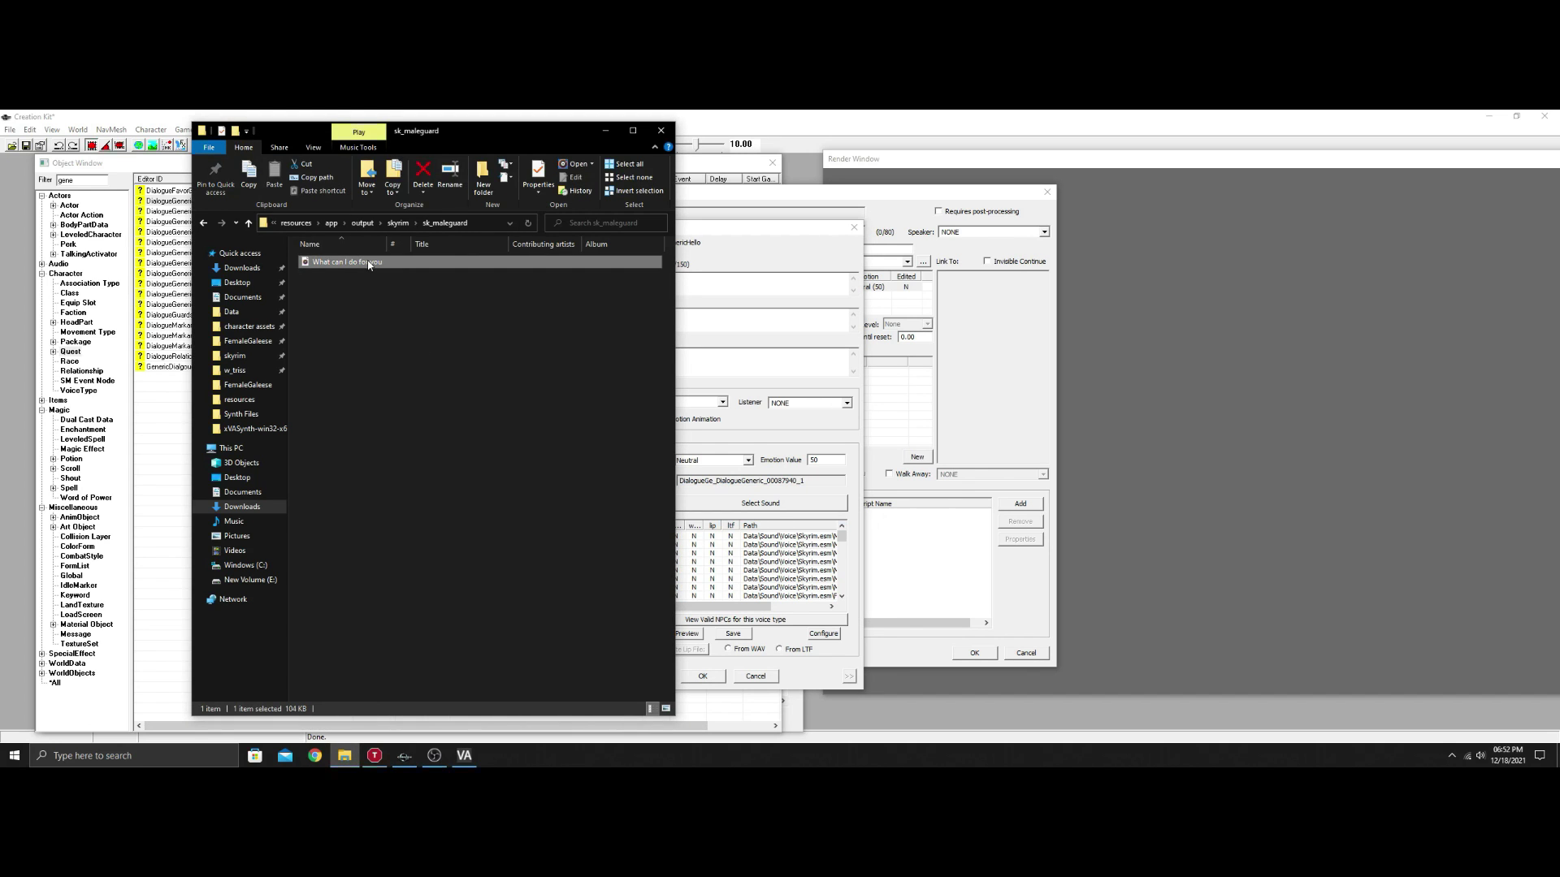
{"action": "left_click", "coordinate": [368, 262]}
{"action": "key", "text": "ctrl+v"}
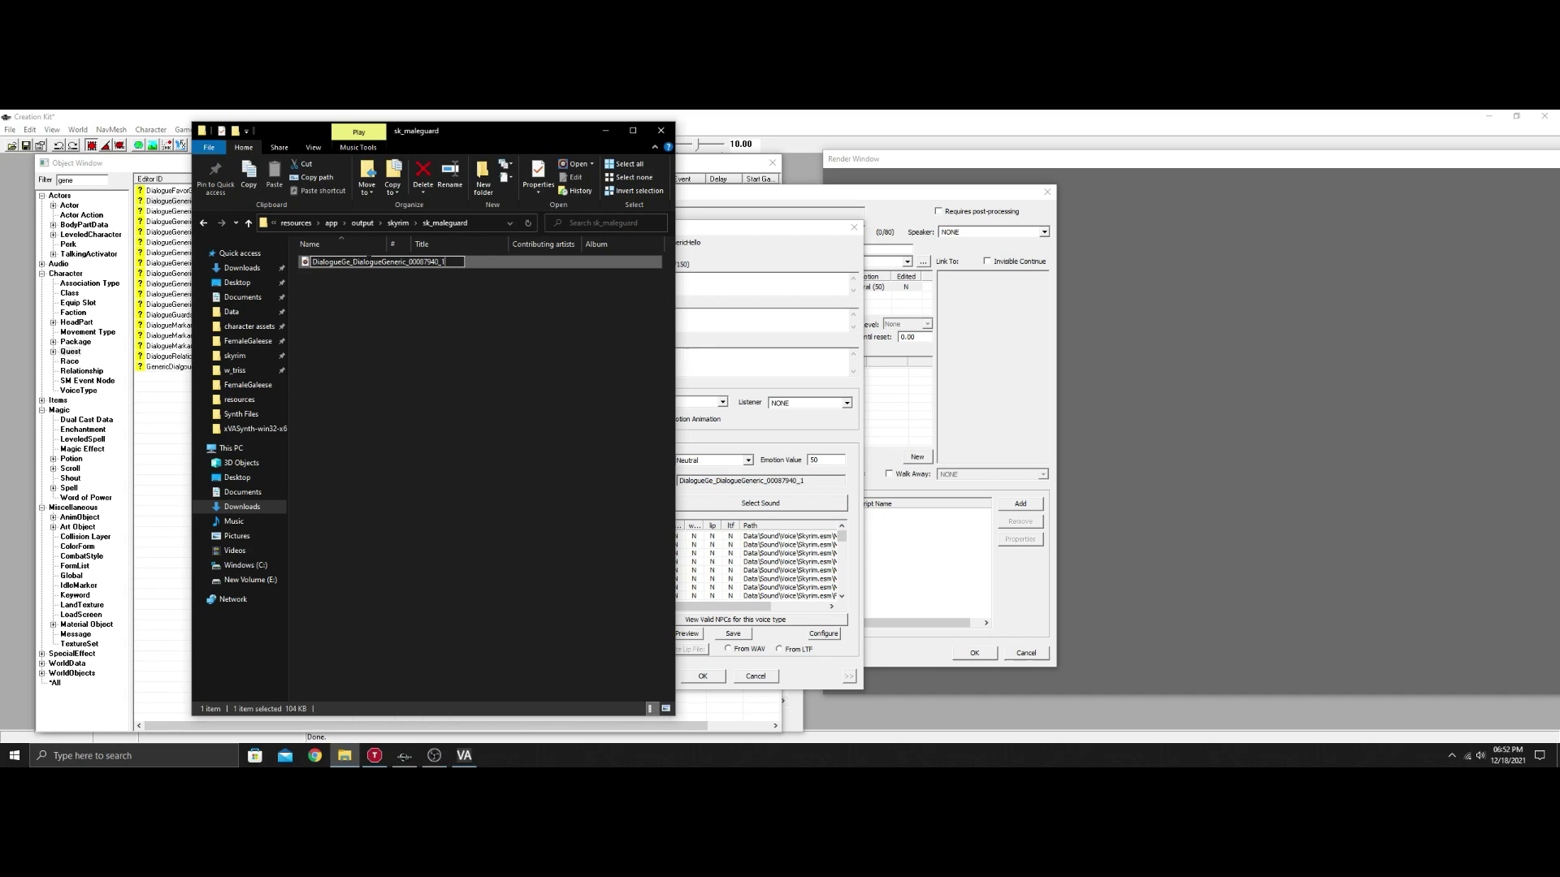
{"action": "left_click", "coordinate": [503, 460]}
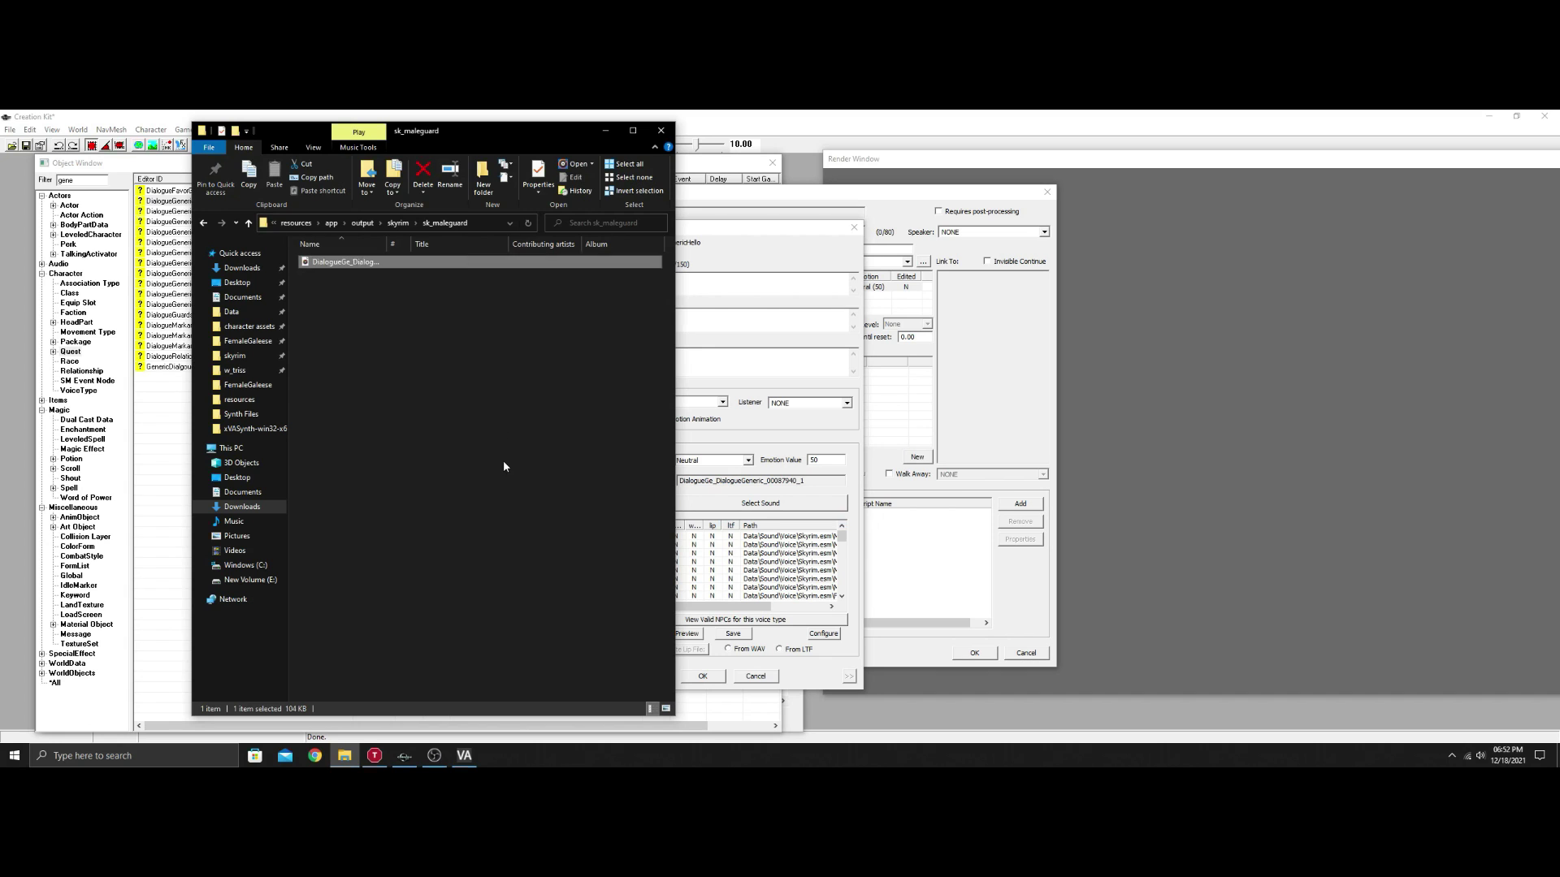
{"action": "left_click", "coordinate": [802, 246]}
{"action": "left_click", "coordinate": [756, 676]}
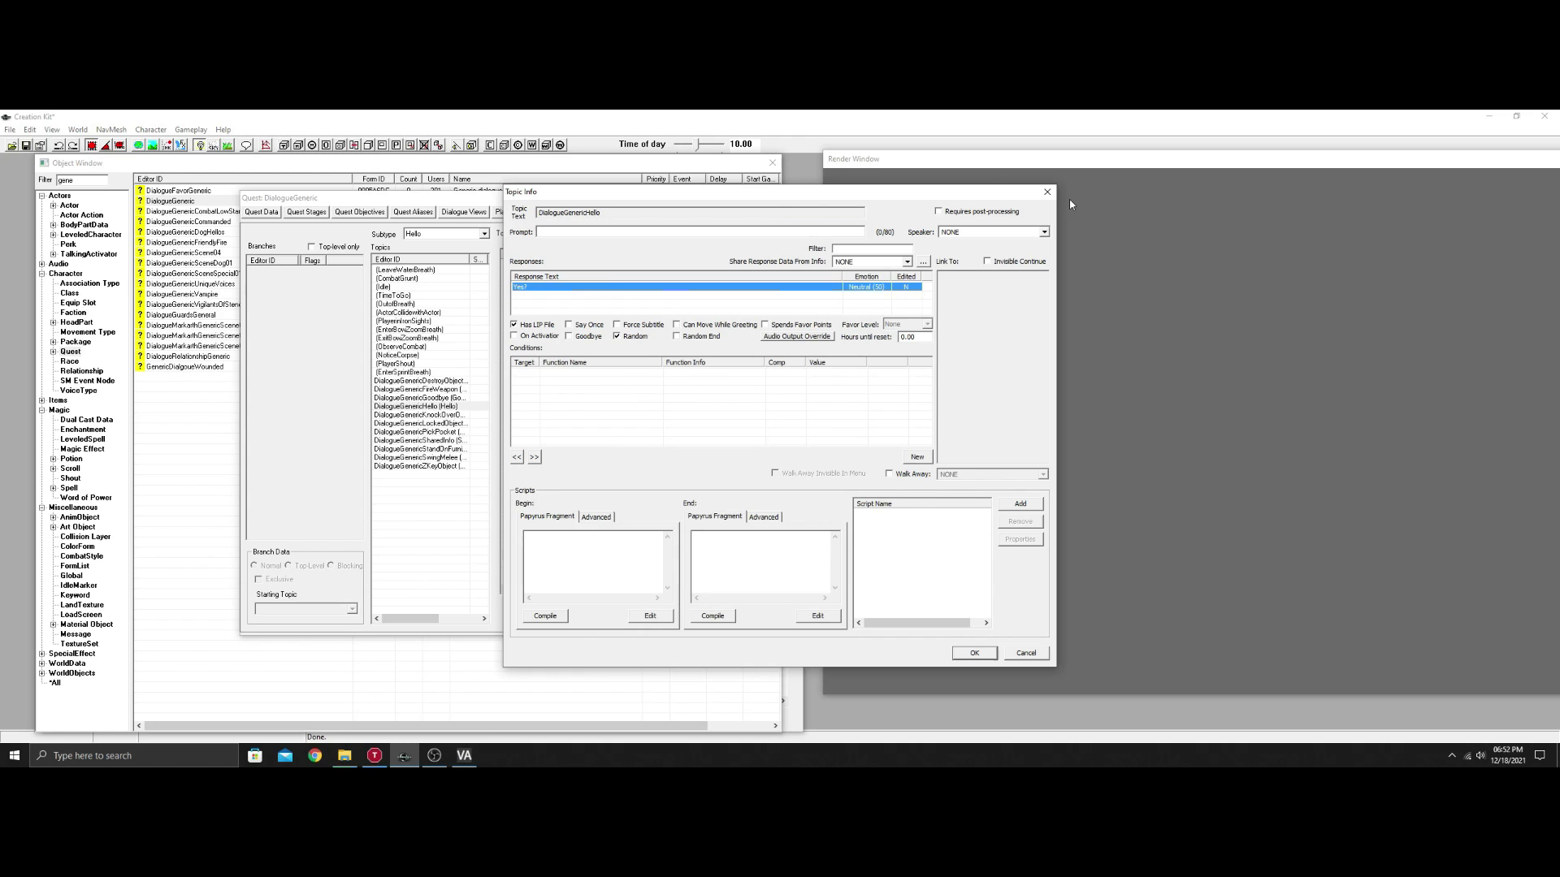
- Open the Hmm? Hello response in Edit Response and select xVASynth's old line text
{"action": "left_click", "coordinate": [1048, 193]}
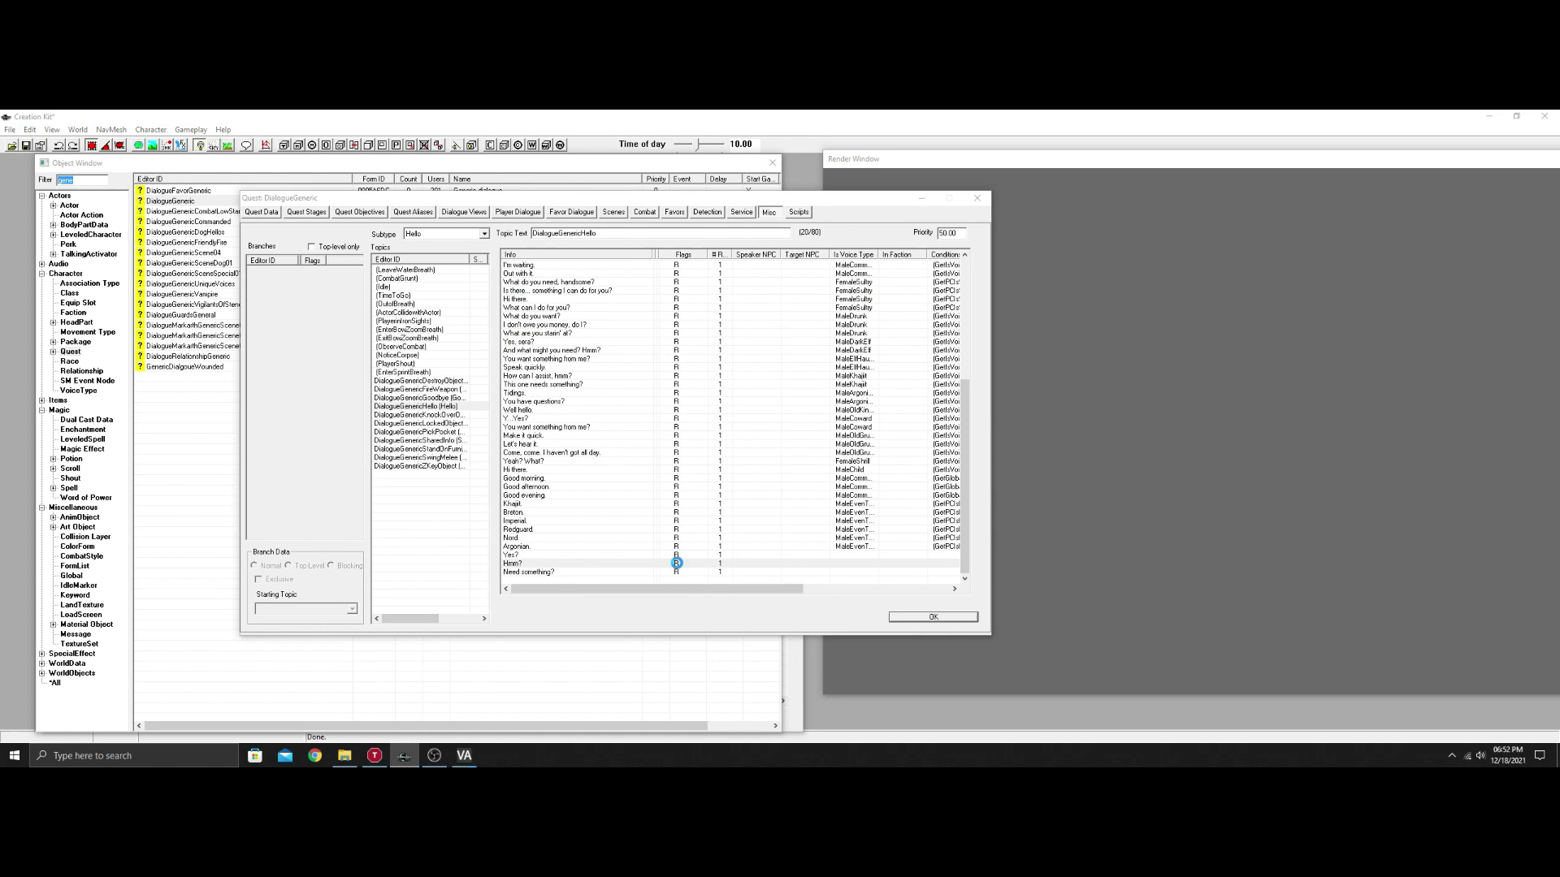
{"action": "double_click", "coordinate": [676, 564]}
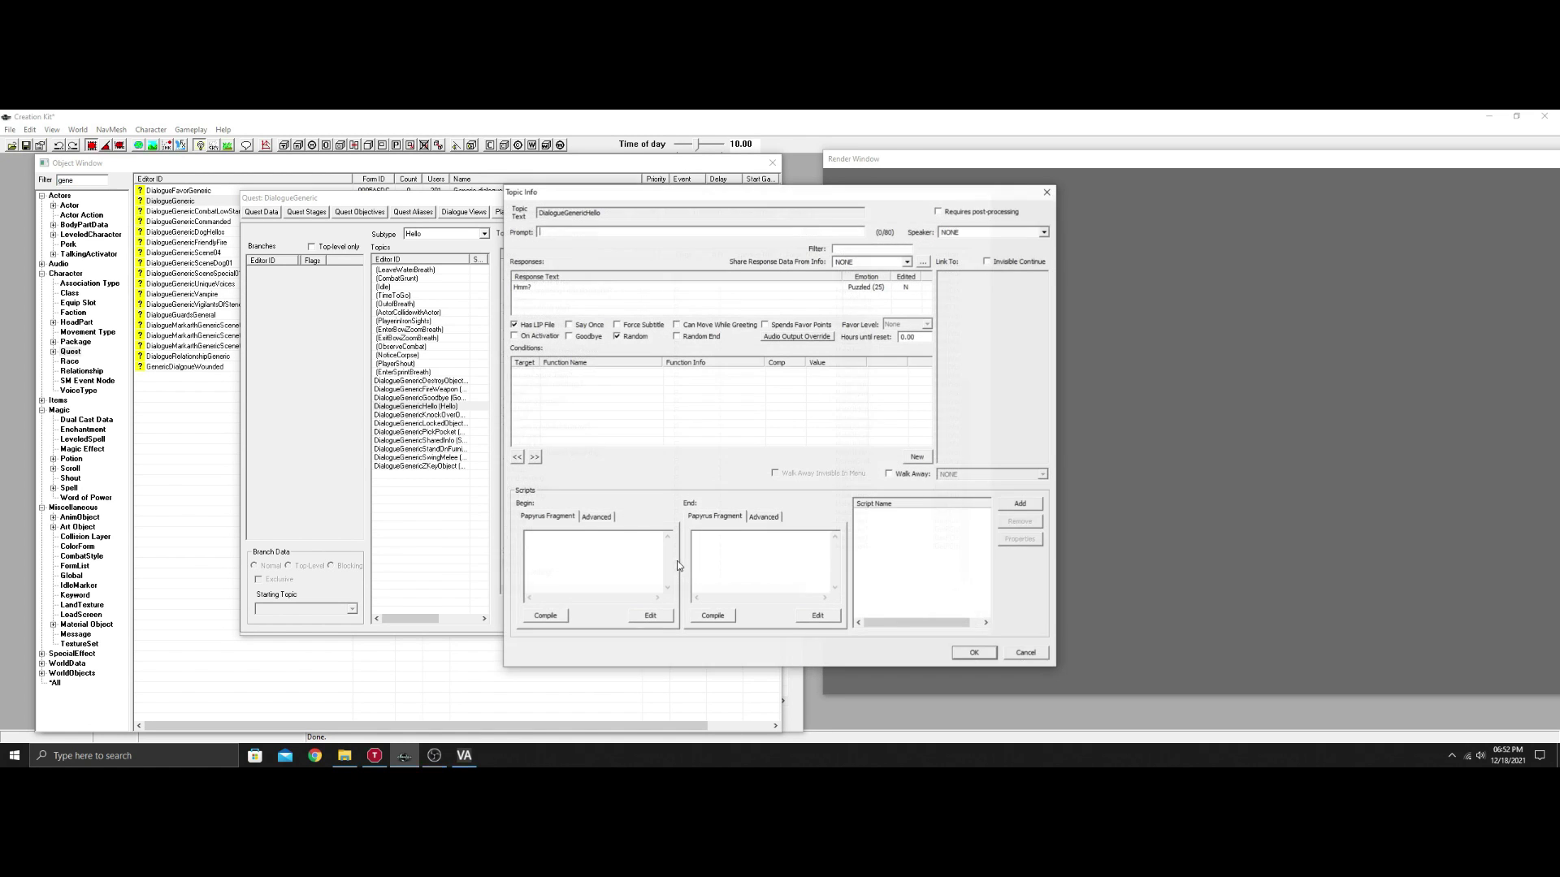
{"action": "double_click", "coordinate": [580, 286]}
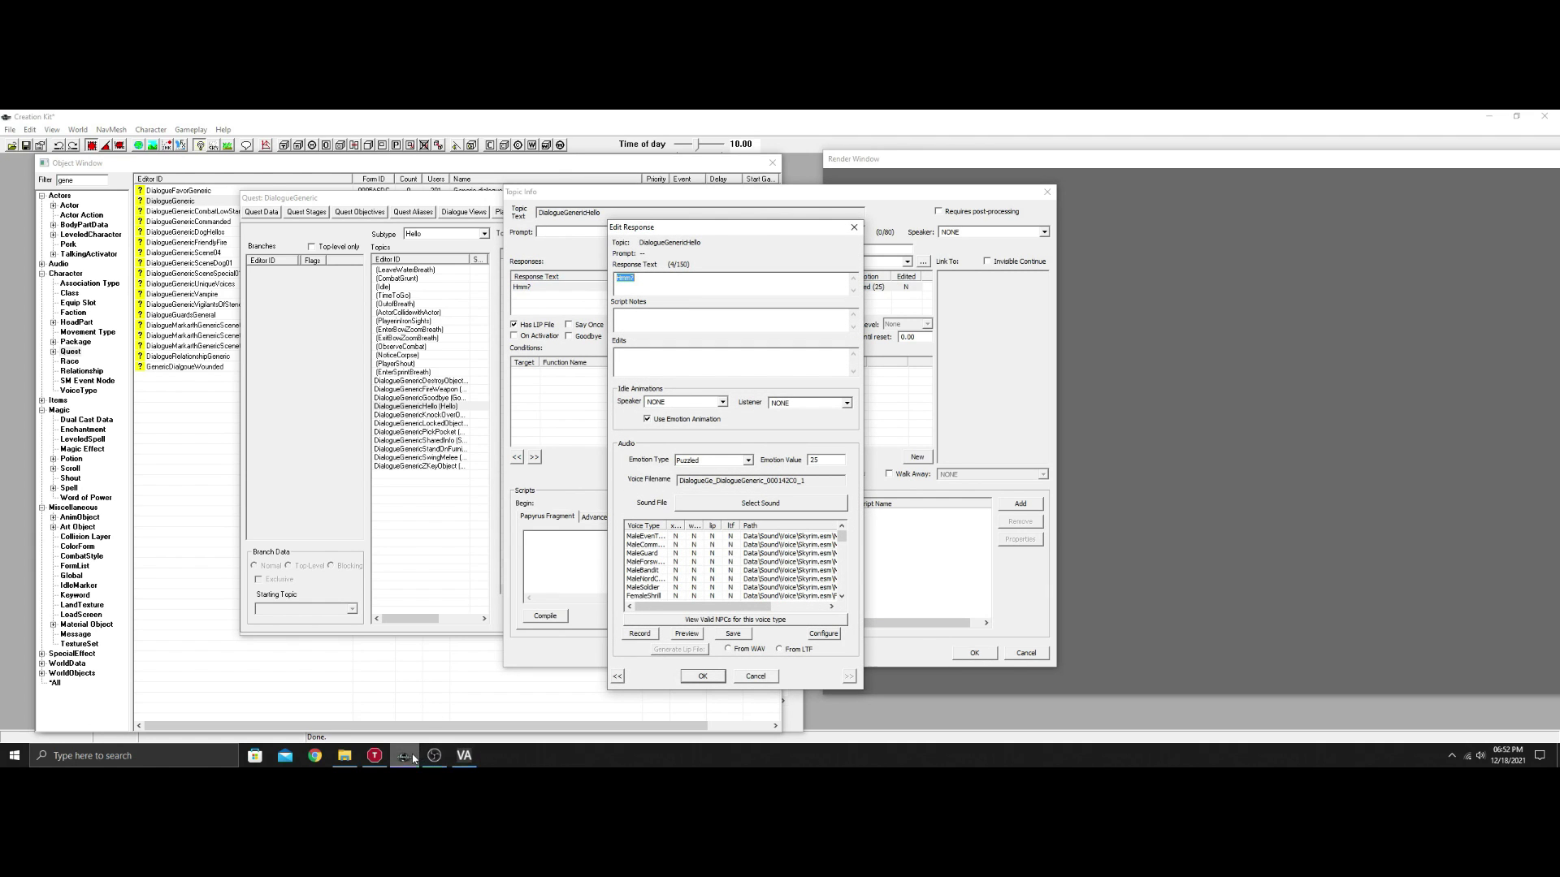
{"action": "left_click", "coordinate": [464, 756]}
{"action": "left_click_drag", "start_coordinate": [1375, 171], "coordinate": [1210, 184]}
- Replace the xVASynth line with 'What is it?' and generate the MaleGuard voice
{"action": "type", "text": "Wh"}
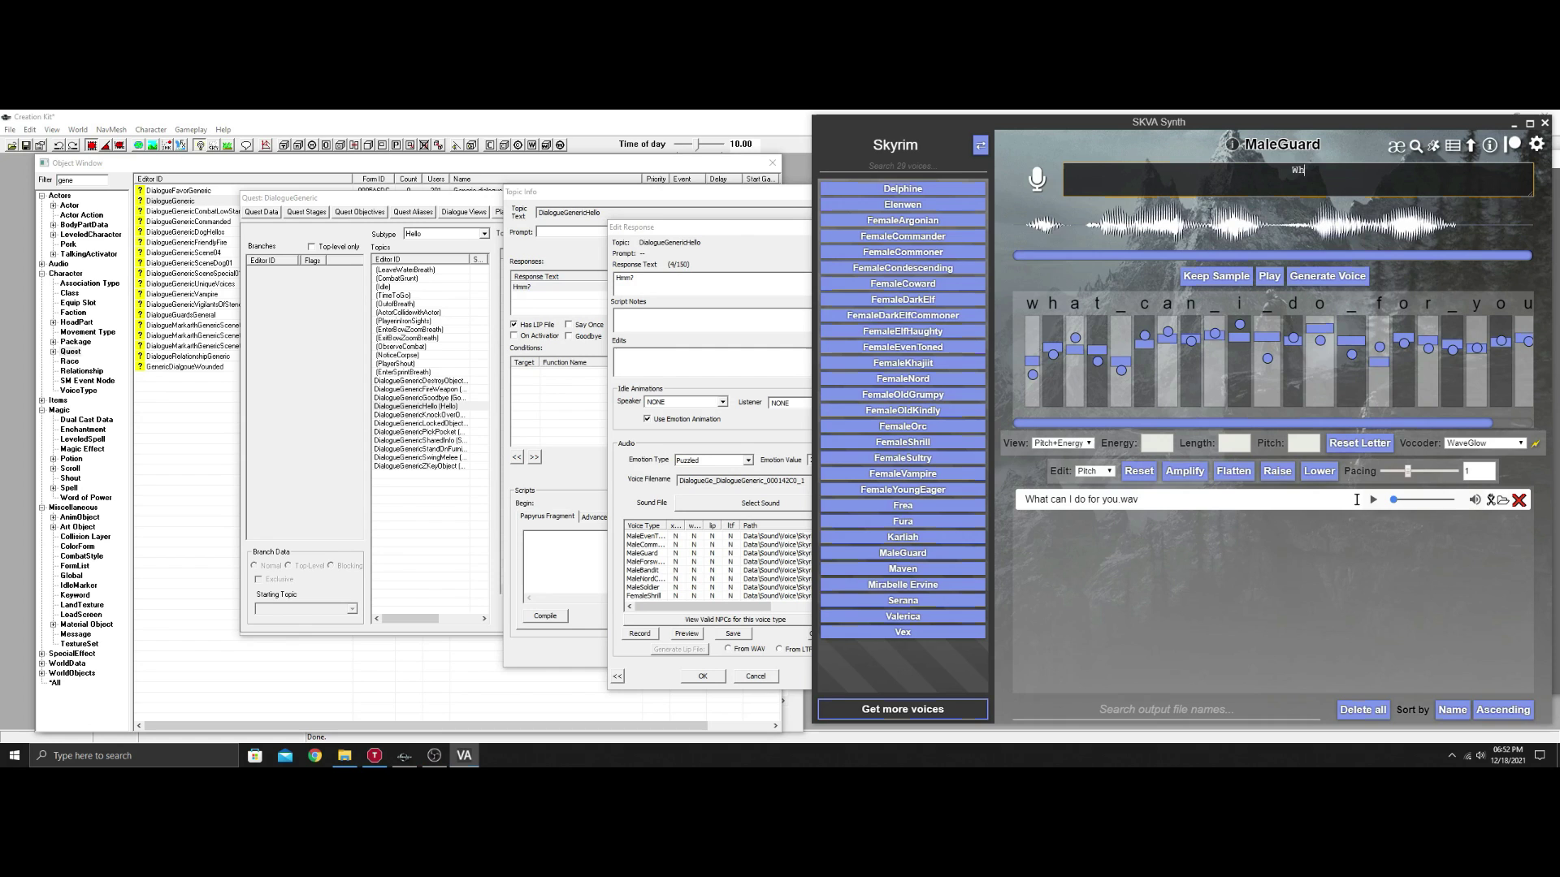
{"action": "type", "text": "at is it?"}
{"action": "left_click", "coordinate": [1326, 276]}
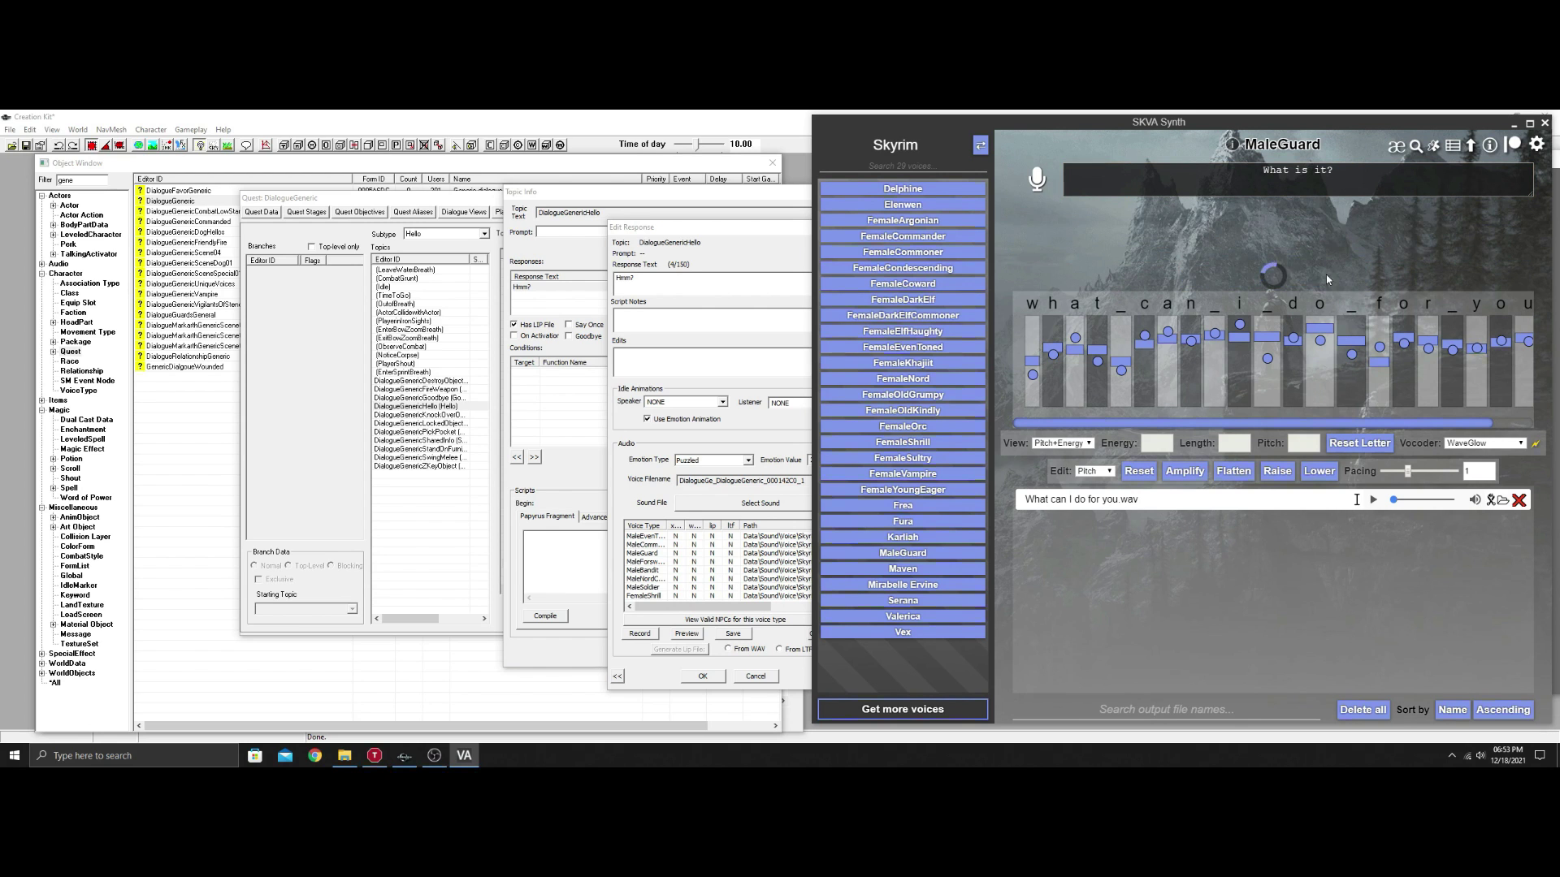
- Copy the Hmm? response's voice filename from Creation Kit and regenerate 'What is it?'
{"action": "left_click", "coordinate": [718, 235]}
{"action": "left_click_drag", "start_coordinate": [807, 485], "coordinate": [680, 481]}
{"action": "right_click", "coordinate": [741, 481]}
{"action": "left_click", "coordinate": [820, 520]}
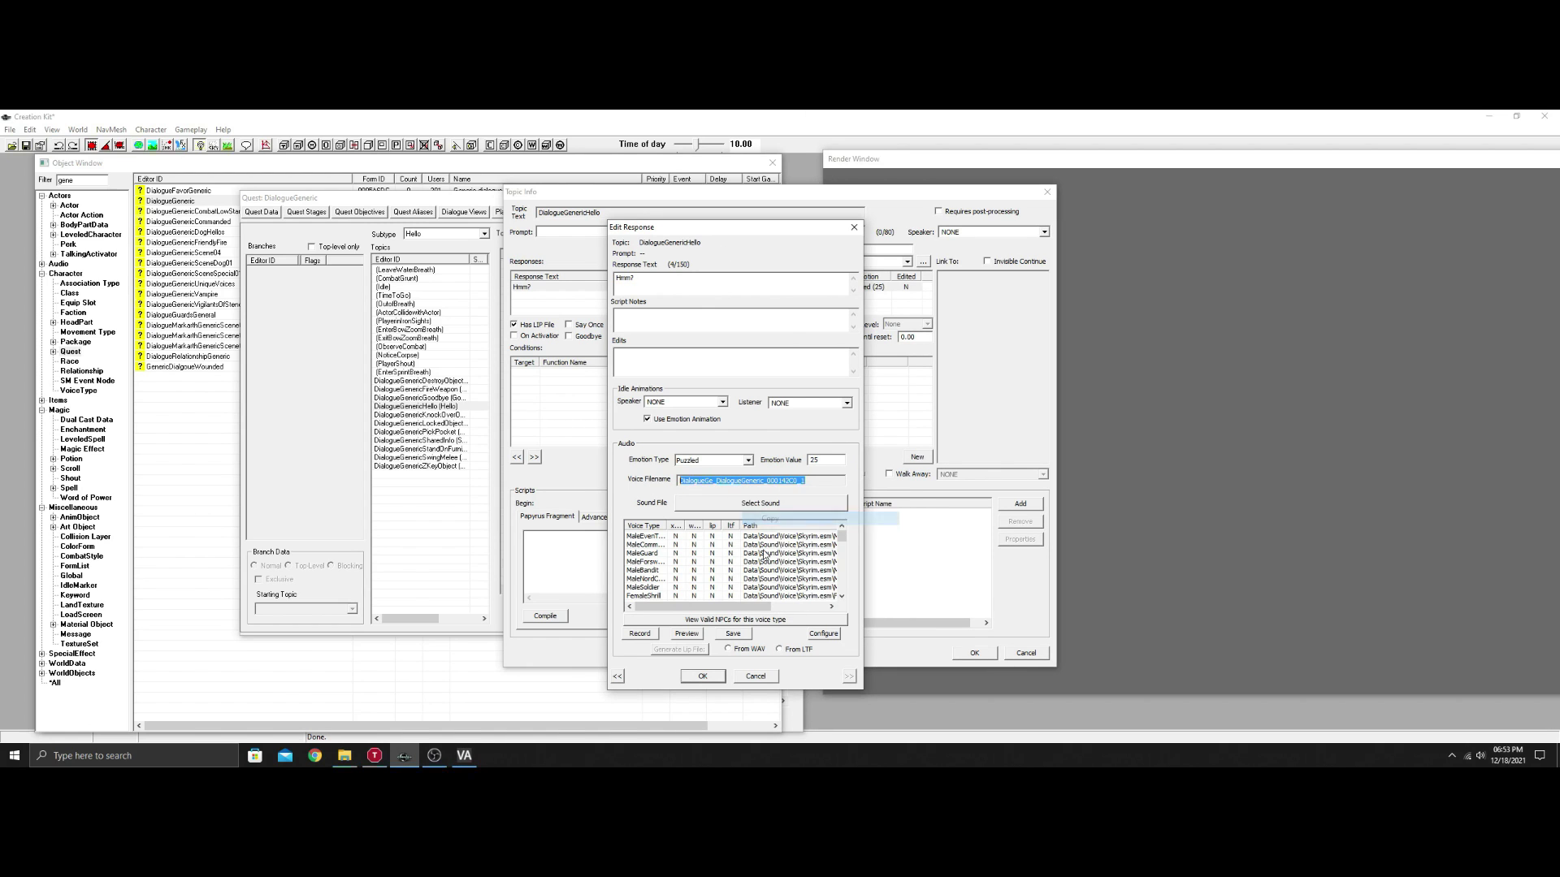
{"action": "key", "text": "alt+Tab"}
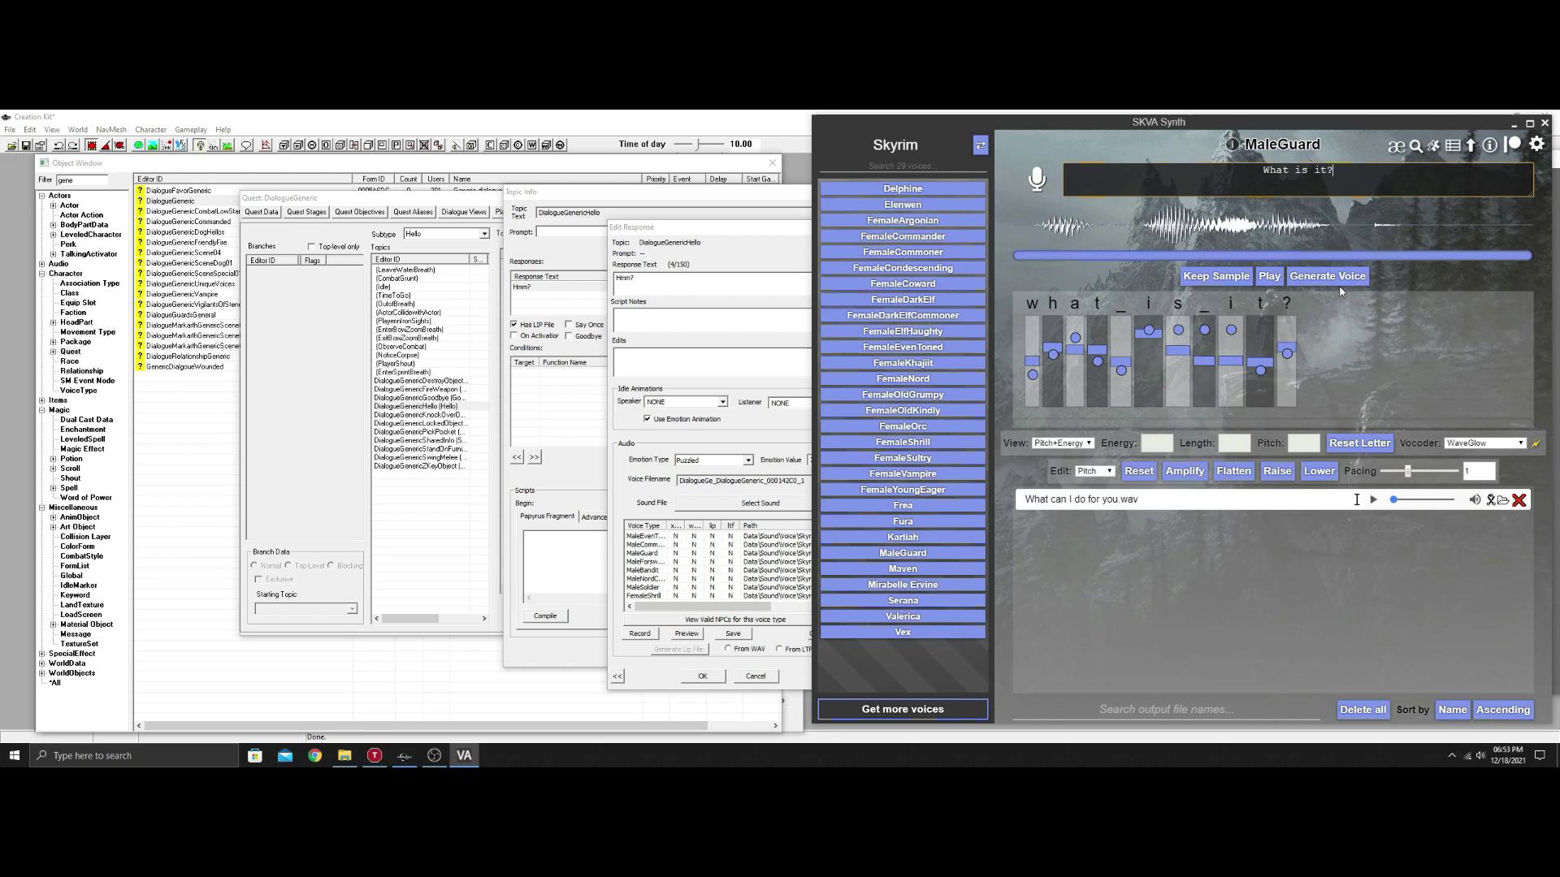
{"action": "left_click", "coordinate": [1339, 281]}
- Keep the 'What is it' sample and rename its wav to DialogueGe_DialogueGeneric_000142C0_1
{"action": "left_click", "coordinate": [1216, 276]}
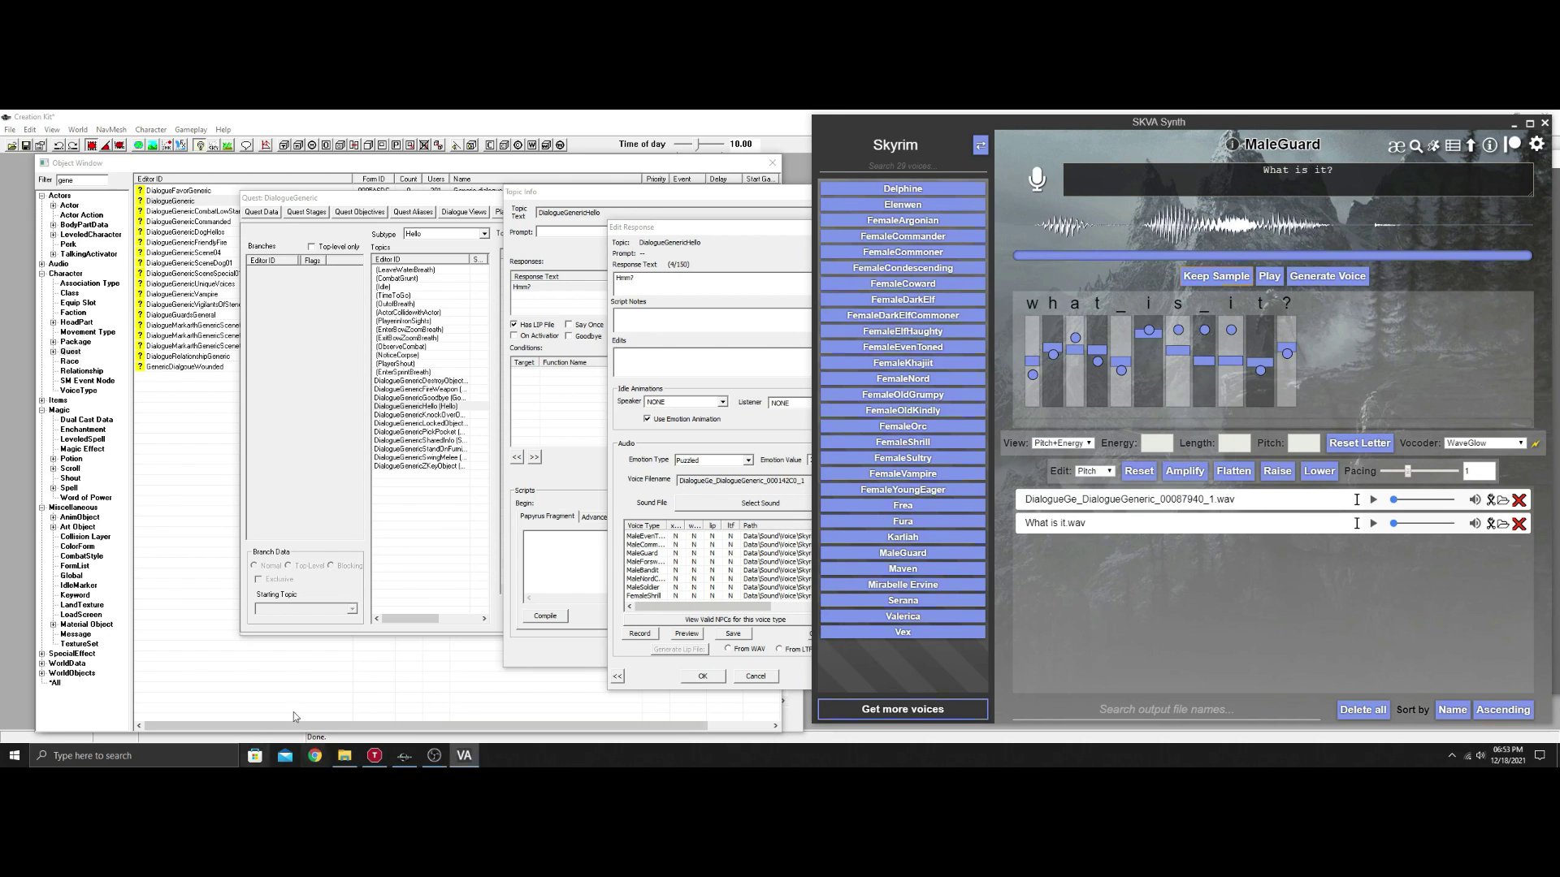
{"action": "left_click", "coordinate": [345, 756]}
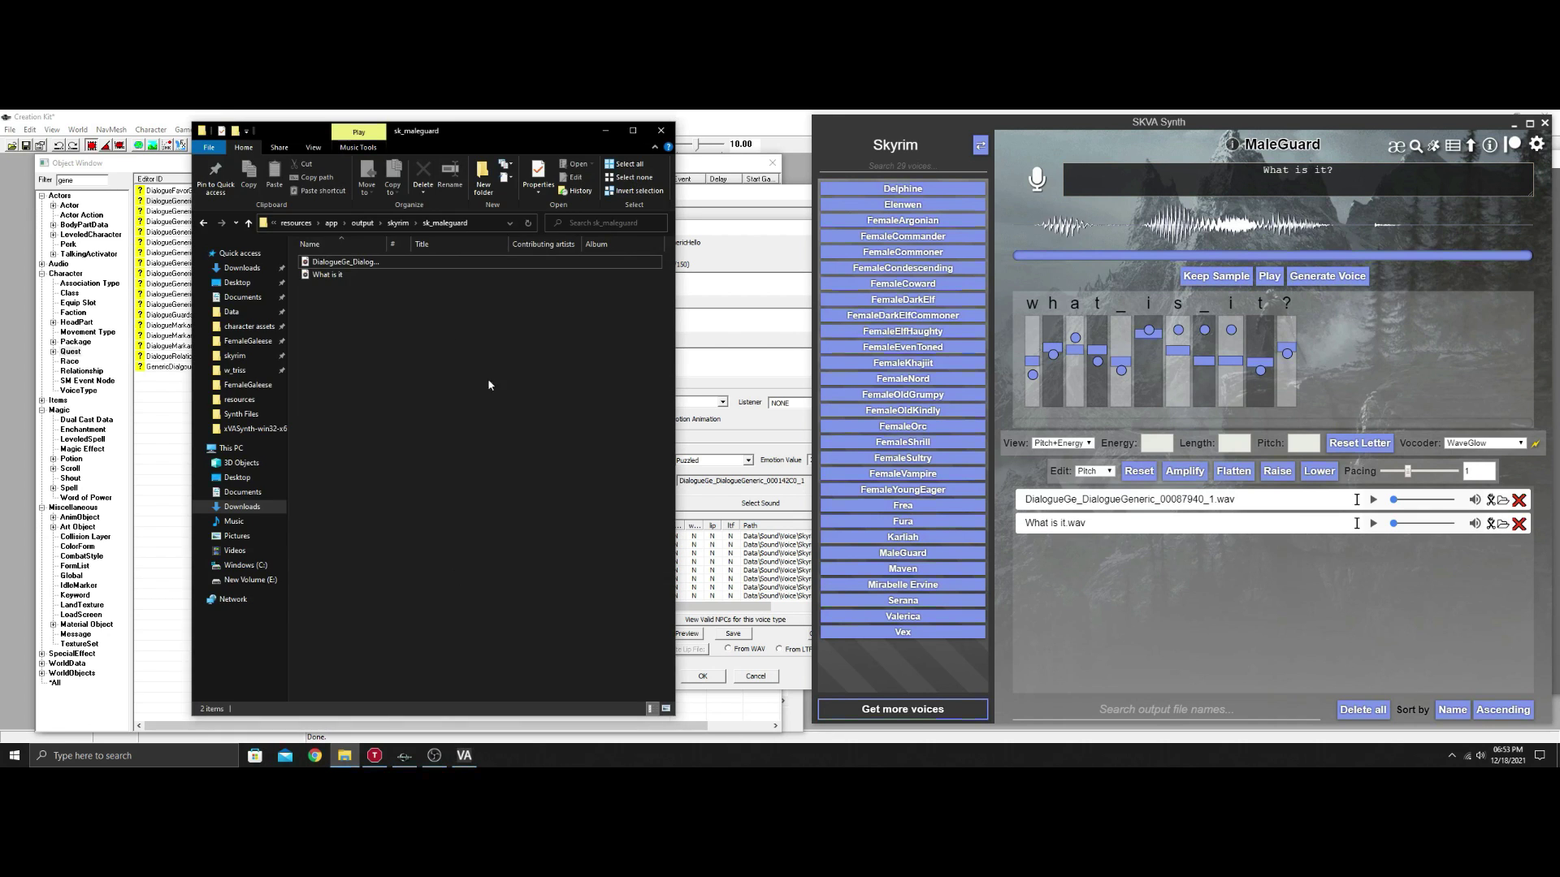
{"action": "left_click", "coordinate": [378, 277]}
{"action": "left_click", "coordinate": [378, 277]}
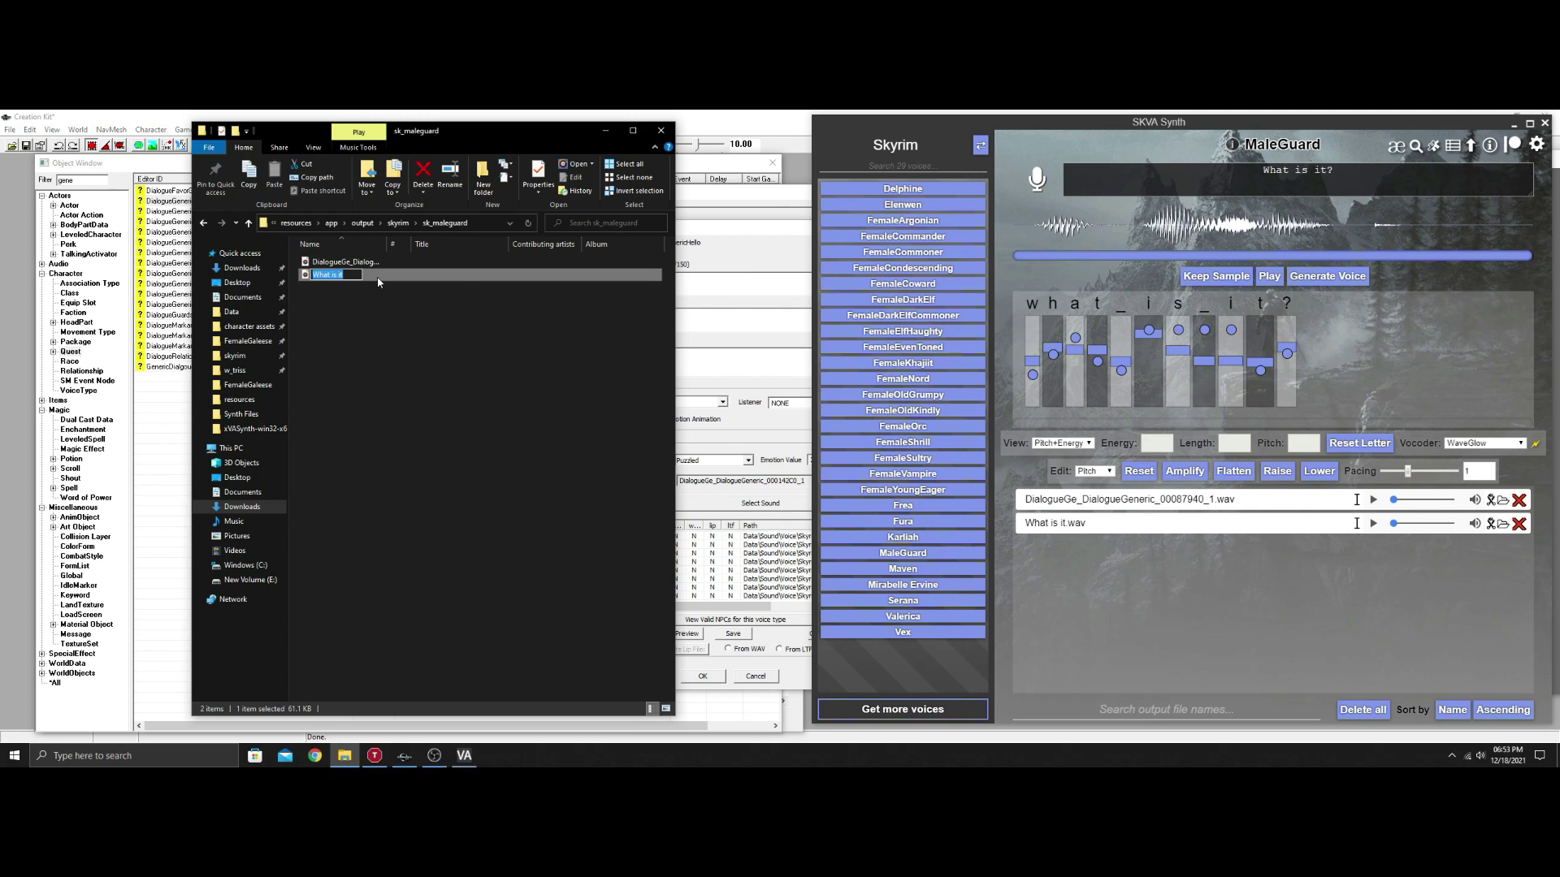
{"action": "key", "text": "ctrl+v"}
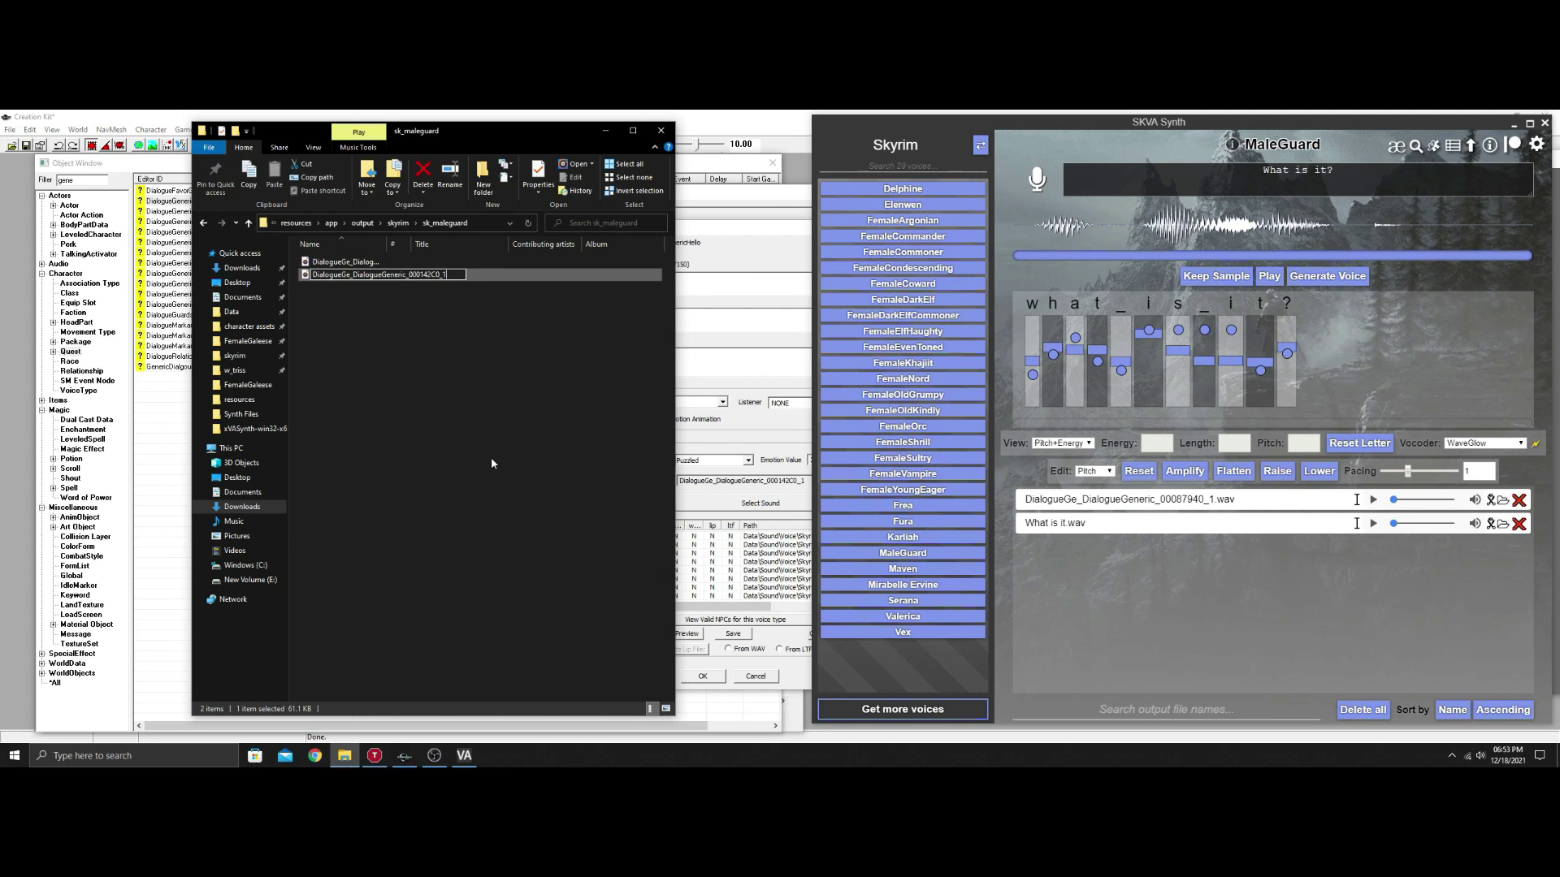
{"action": "left_click", "coordinate": [491, 463]}
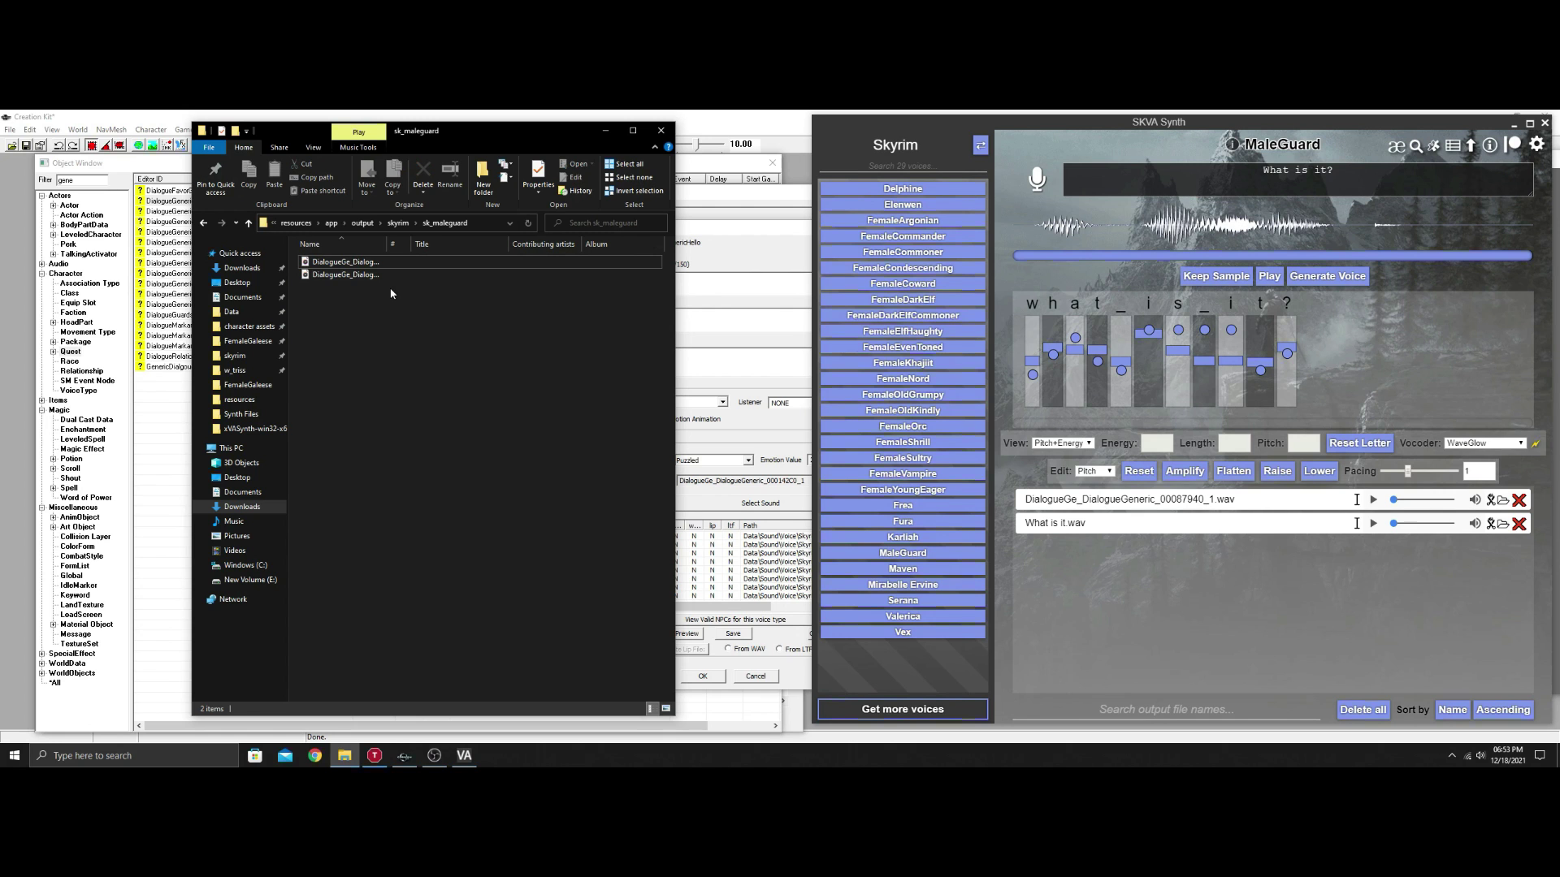
- Cut both renamed wavs and navigate to Data\Sound\Voice\Skyrim.esm
{"action": "left_click_drag", "start_coordinate": [363, 290], "coordinate": [347, 263]}
{"action": "left_click", "coordinate": [382, 415]}
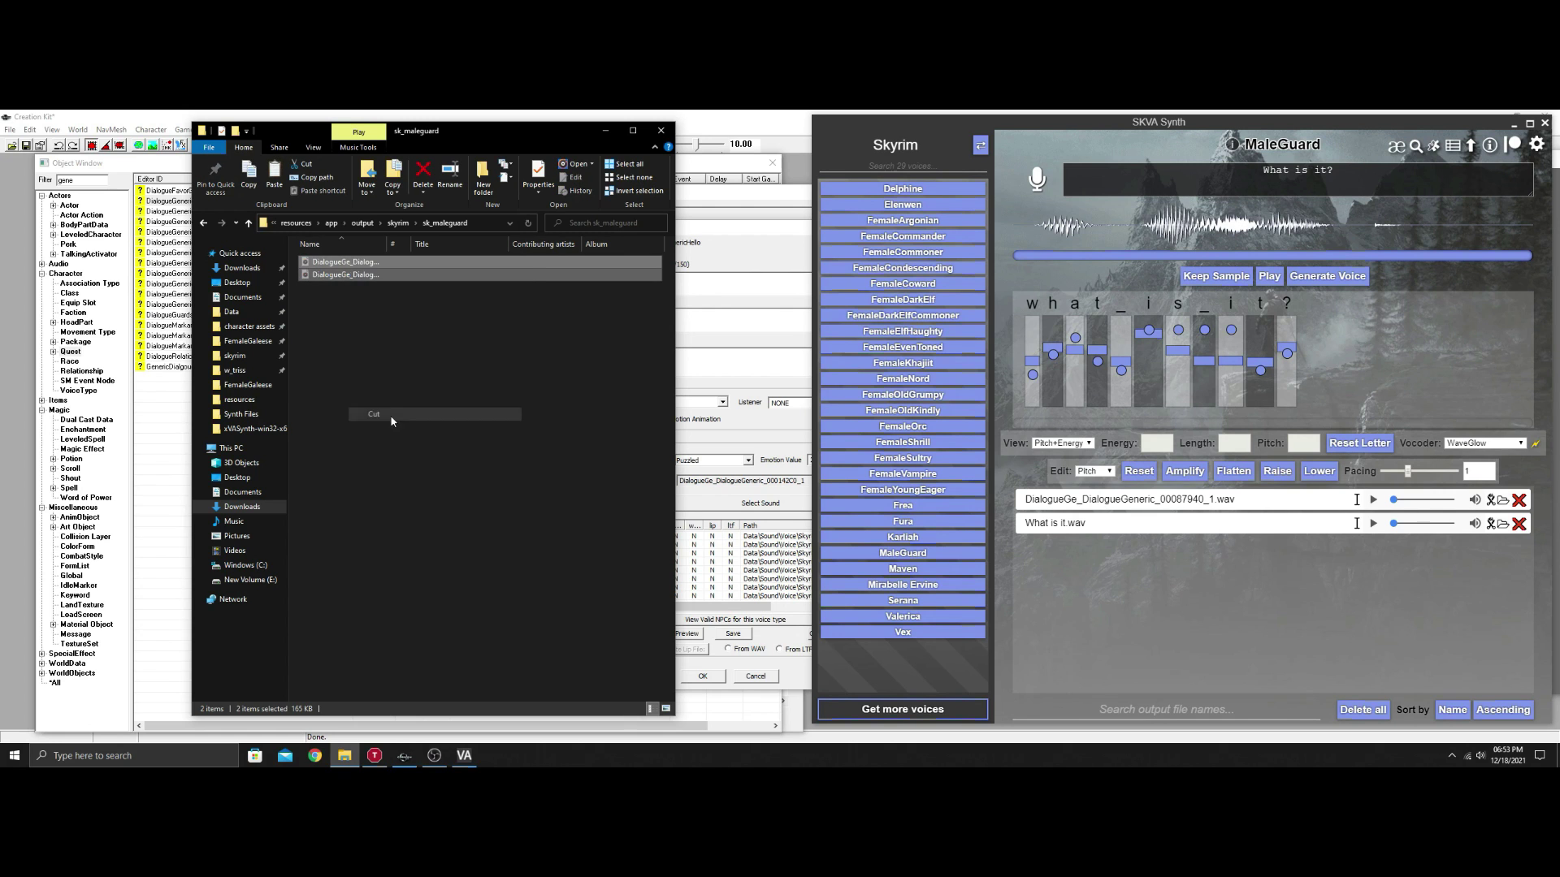
{"action": "left_click", "coordinate": [246, 316]}
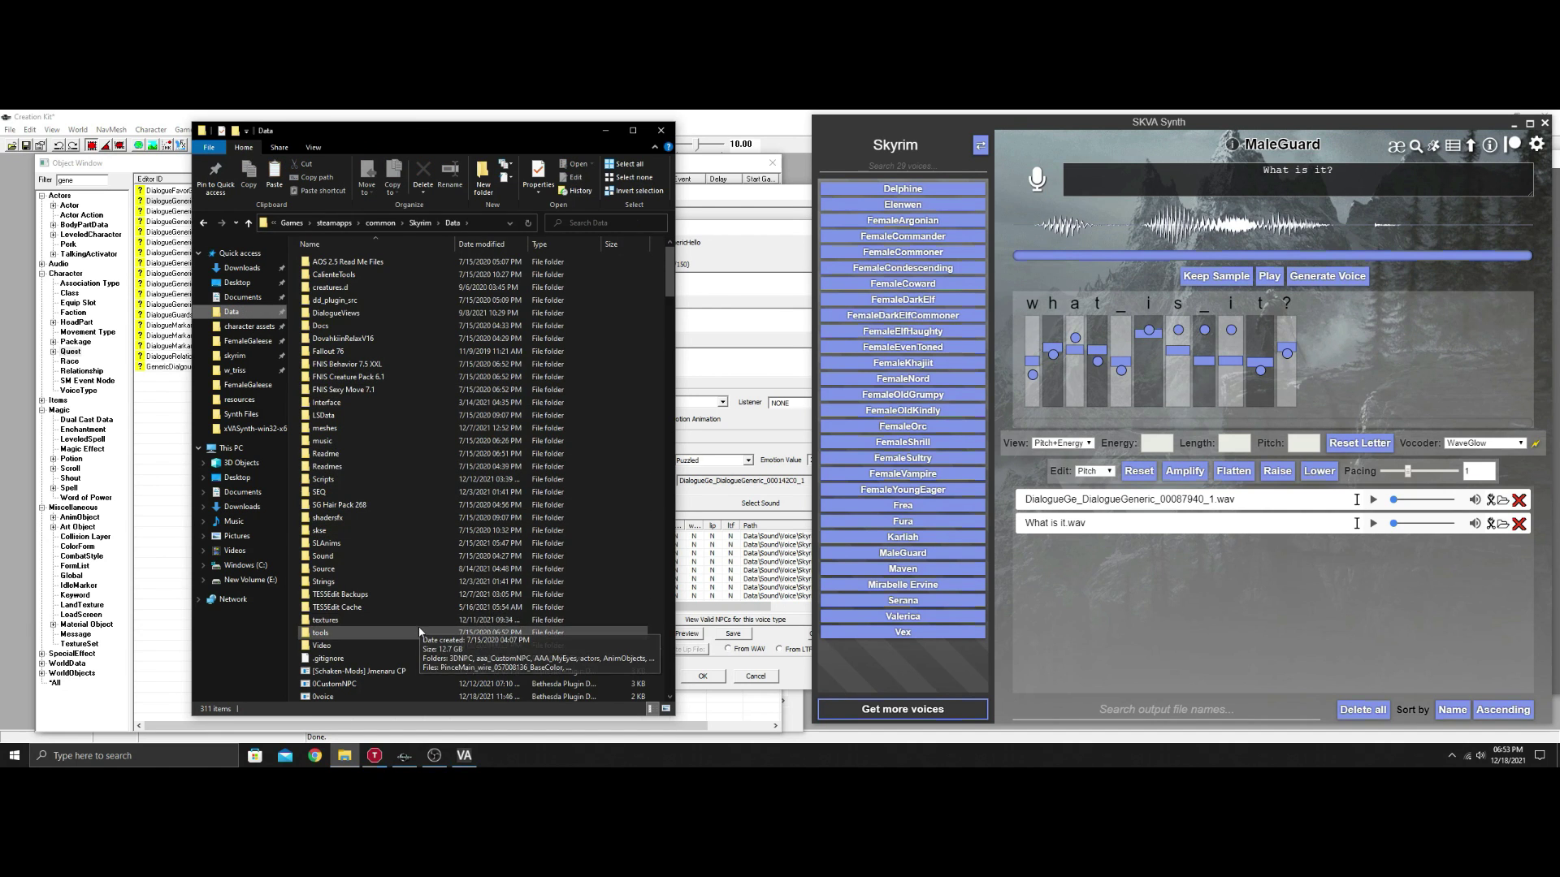
{"action": "double_click", "coordinate": [329, 556]}
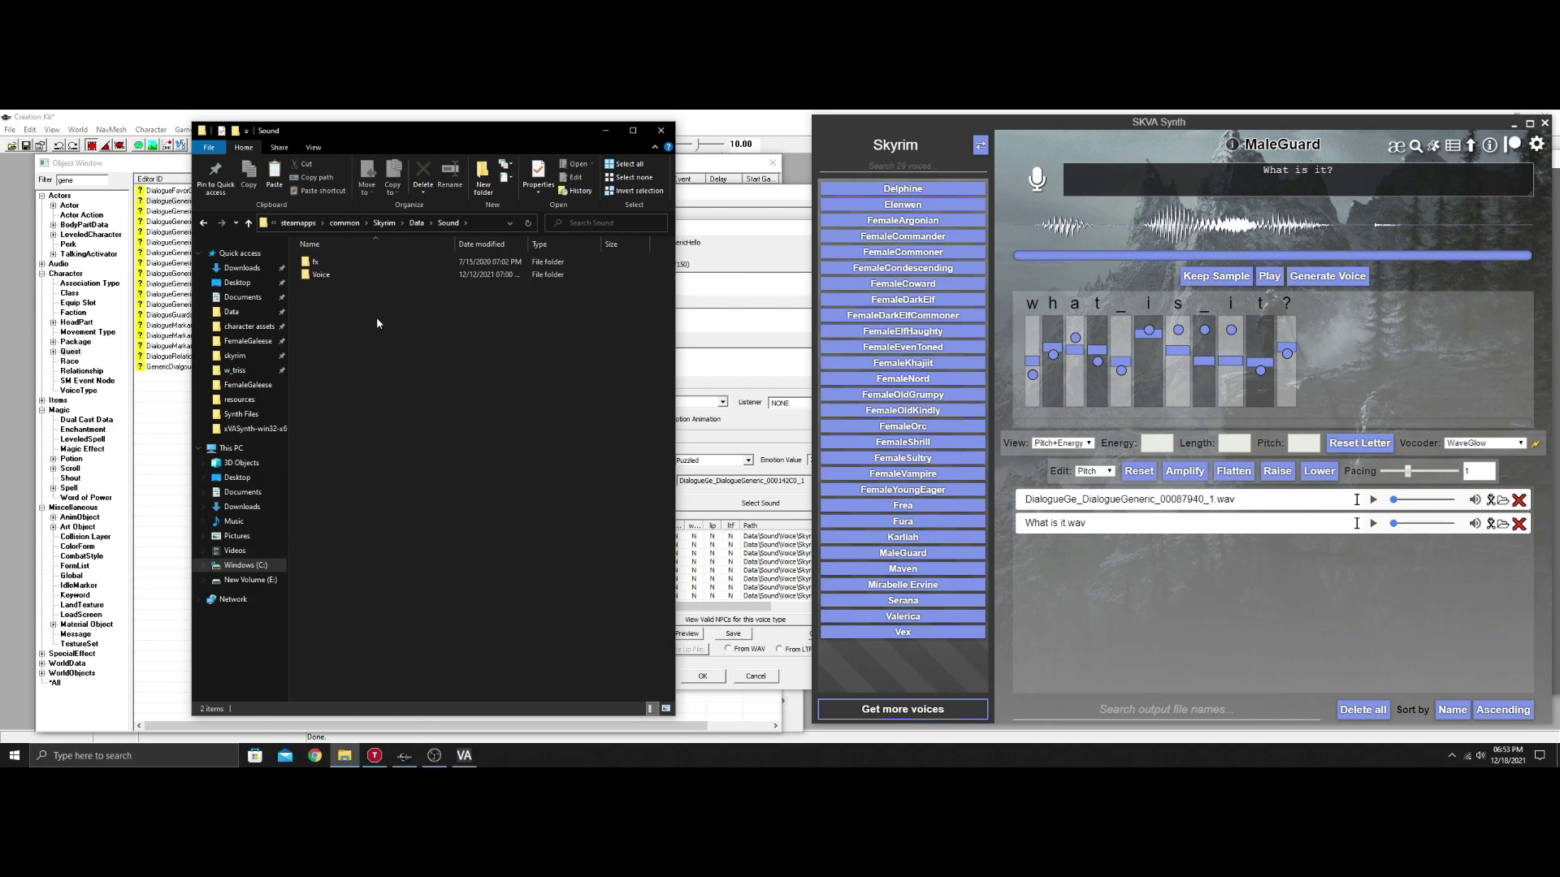
{"action": "double_click", "coordinate": [319, 275]}
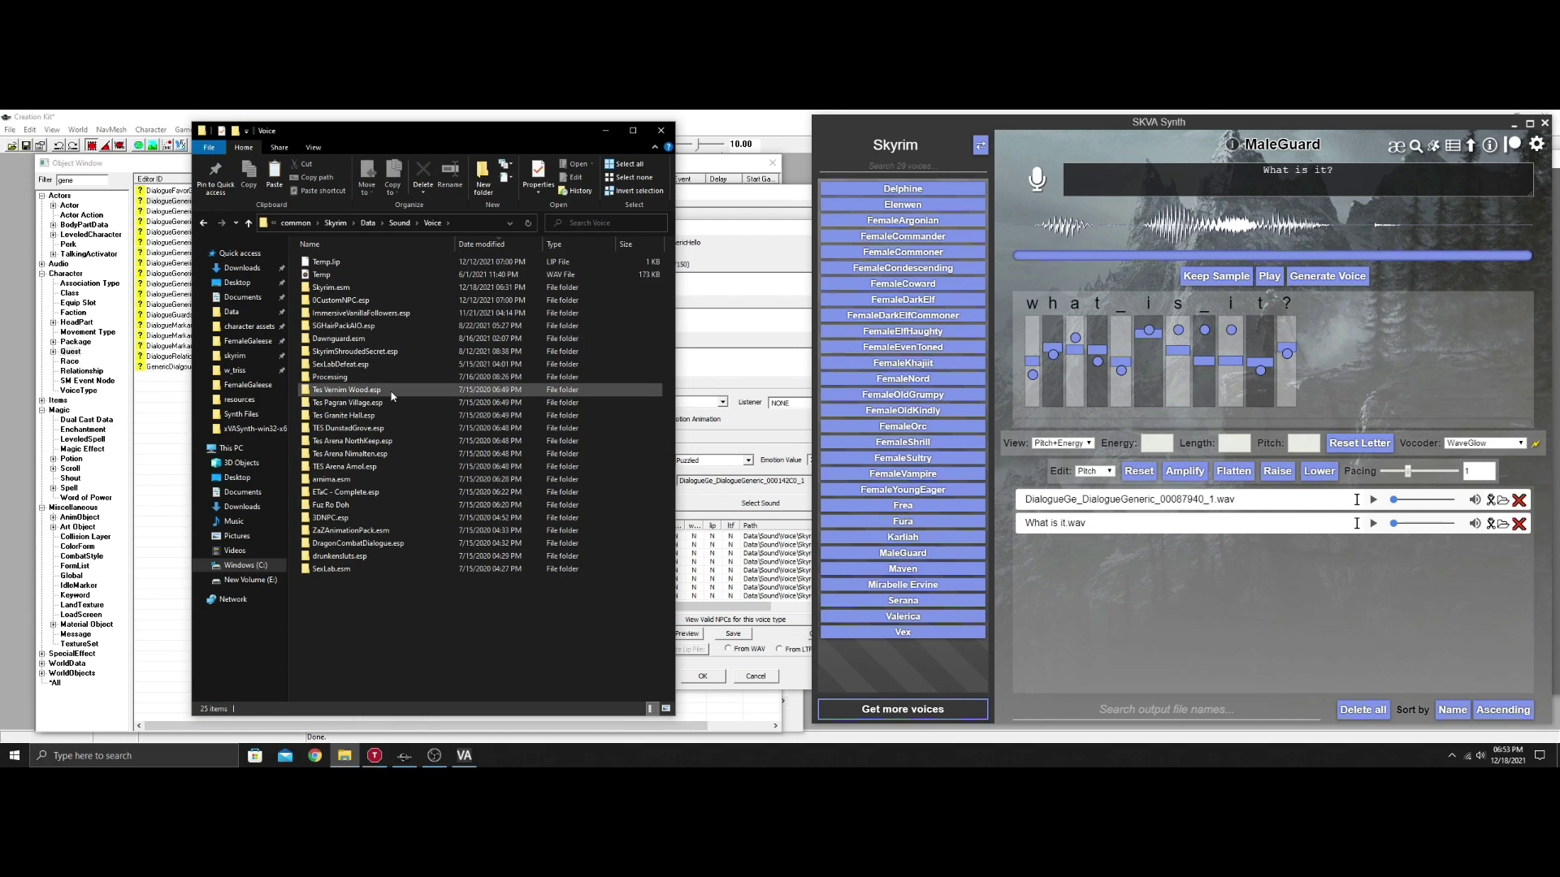
{"action": "double_click", "coordinate": [352, 289]}
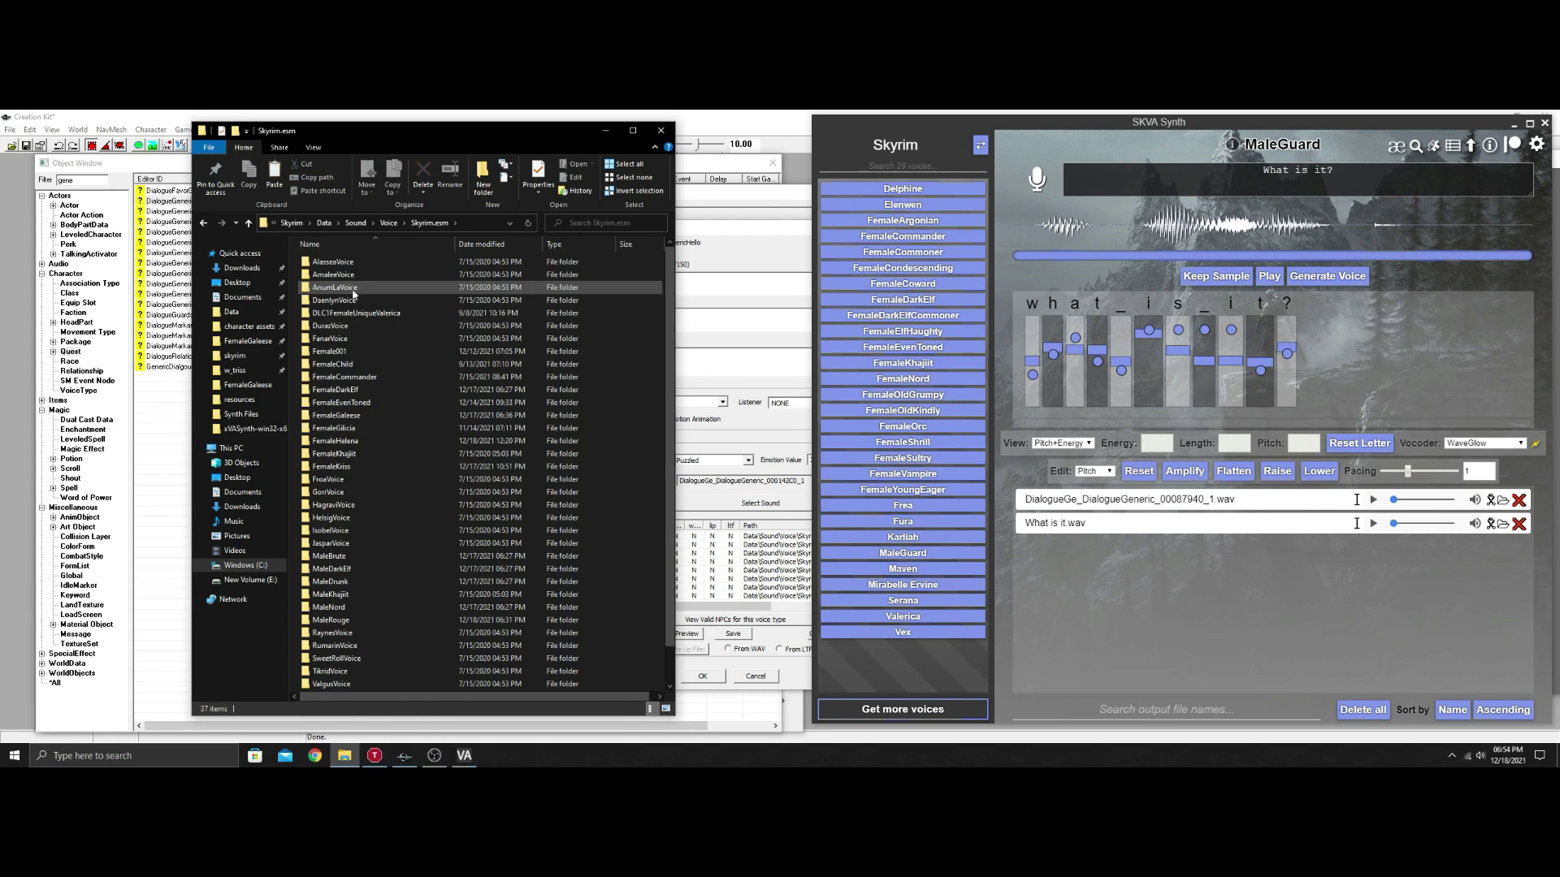
- Inspect the existing MaleRouge folder's two files, then return to Skyrim.esm
{"action": "scroll", "coordinate": [455, 471], "scroll_direction": "down", "scroll_amount": 1}
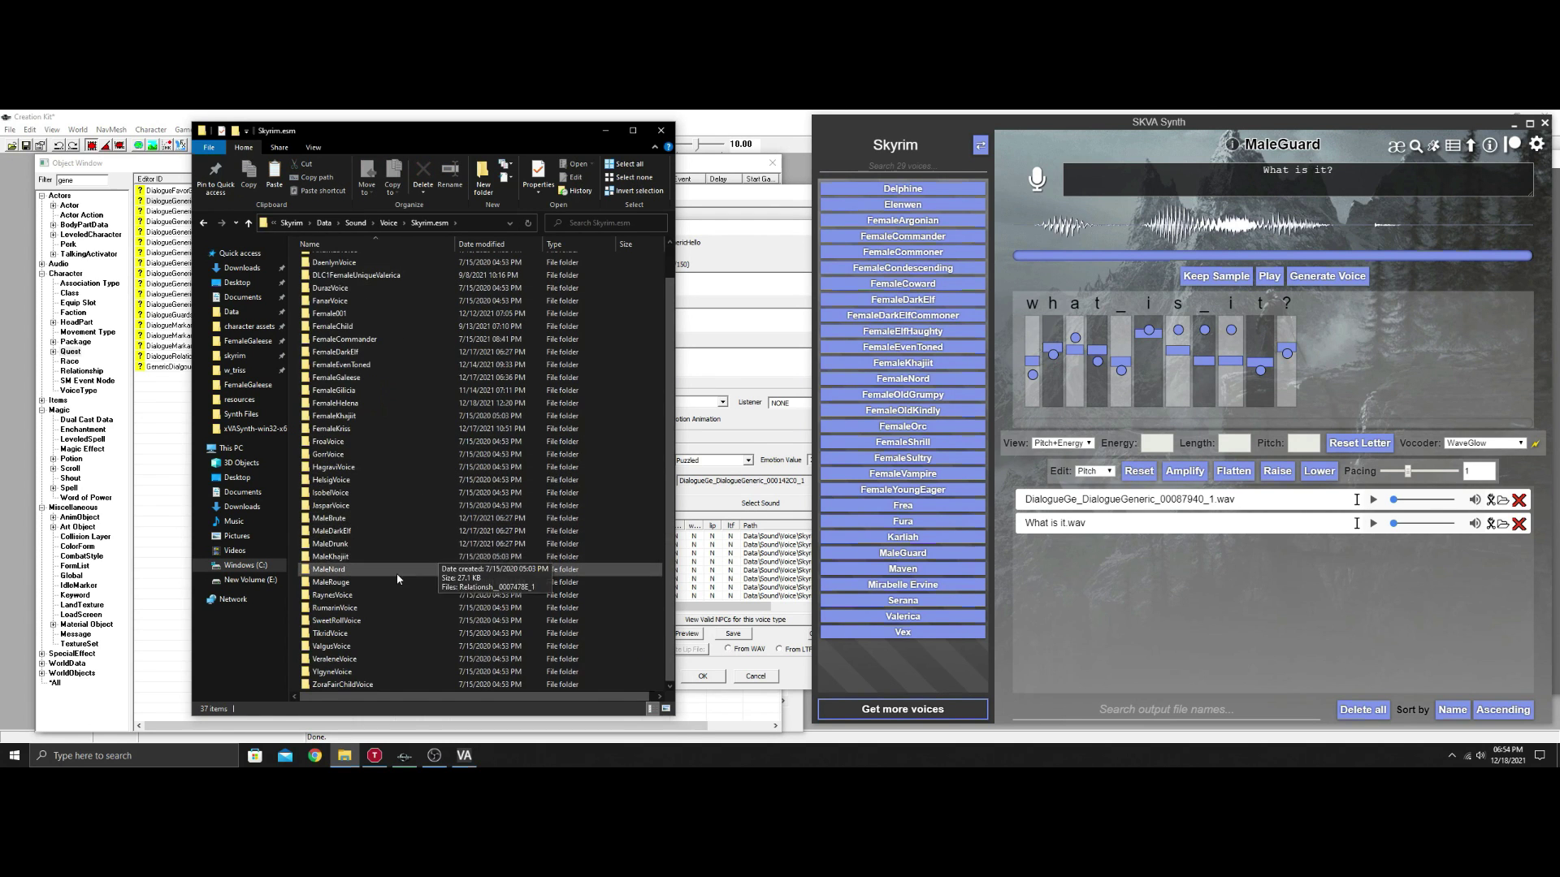
{"action": "double_click", "coordinate": [372, 582]}
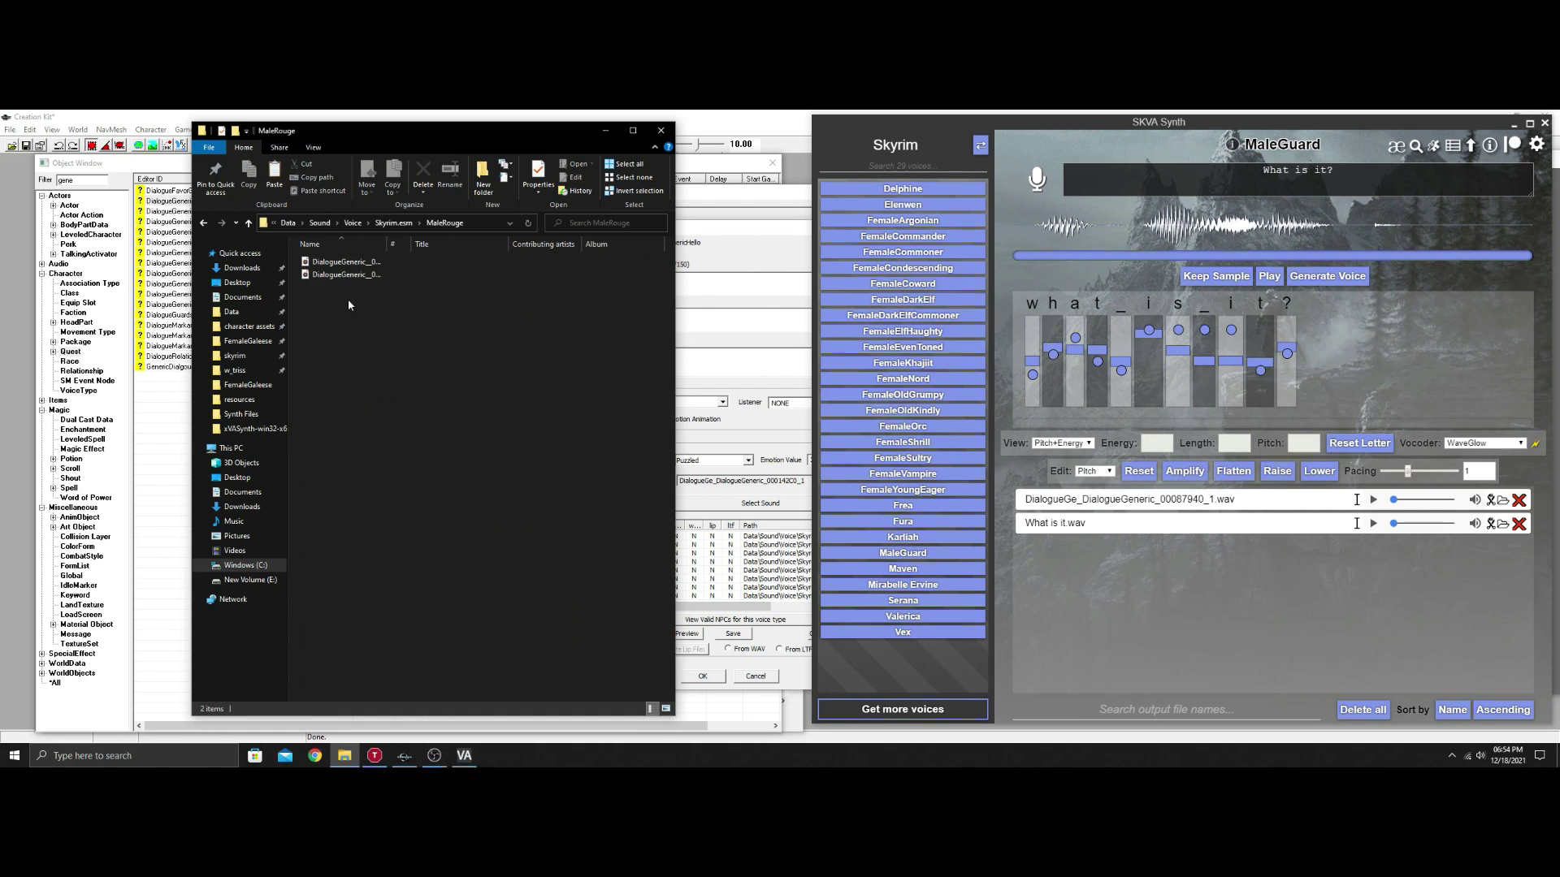
{"action": "left_click_drag", "start_coordinate": [367, 294], "coordinate": [355, 254]}
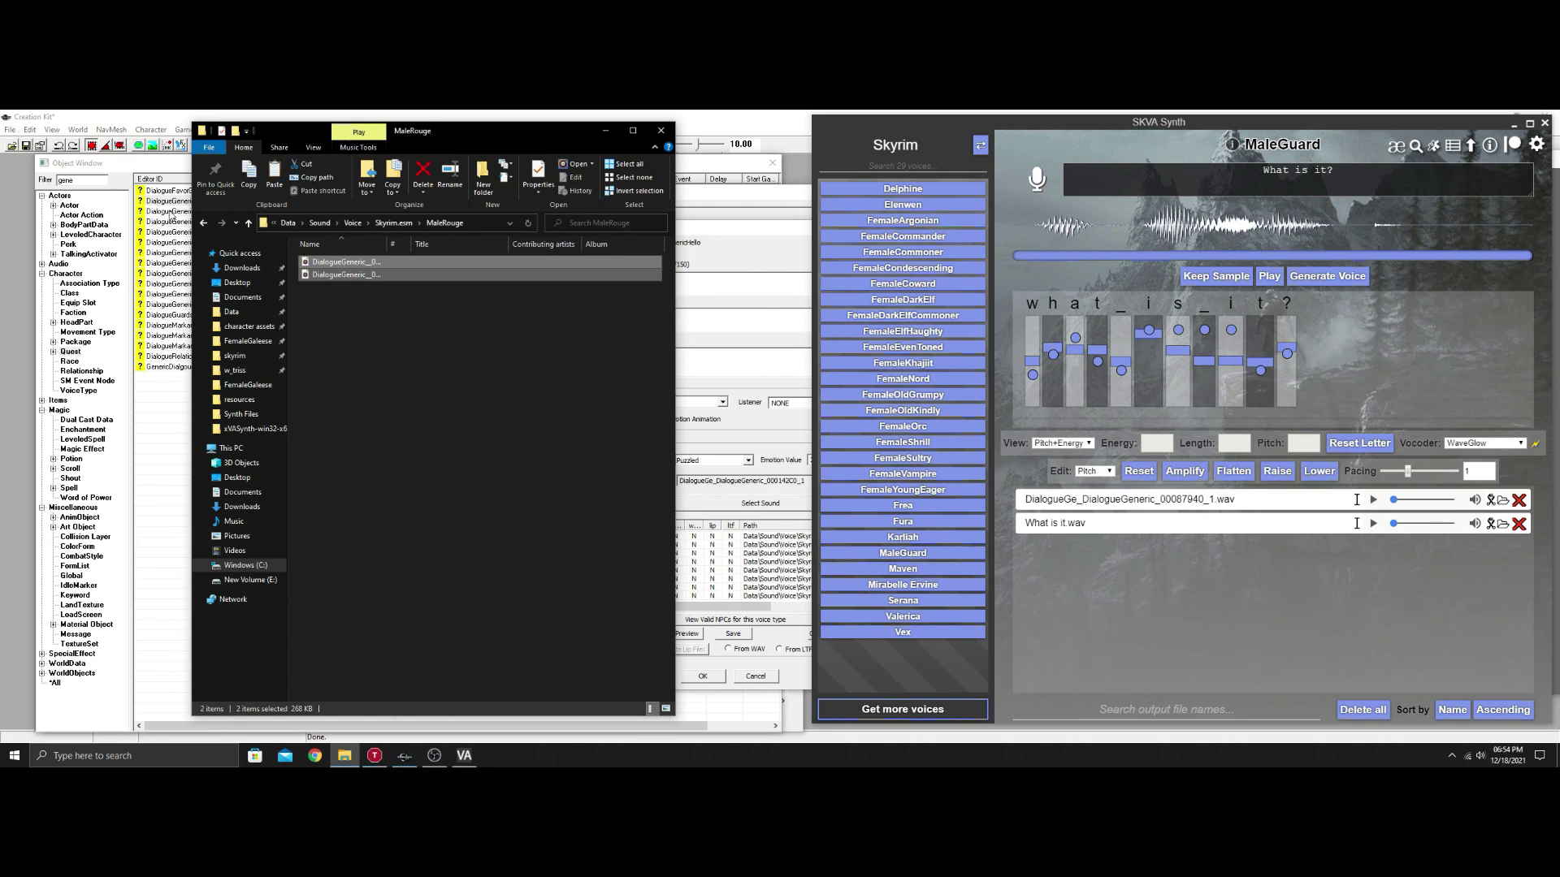
{"action": "left_click", "coordinate": [204, 223]}
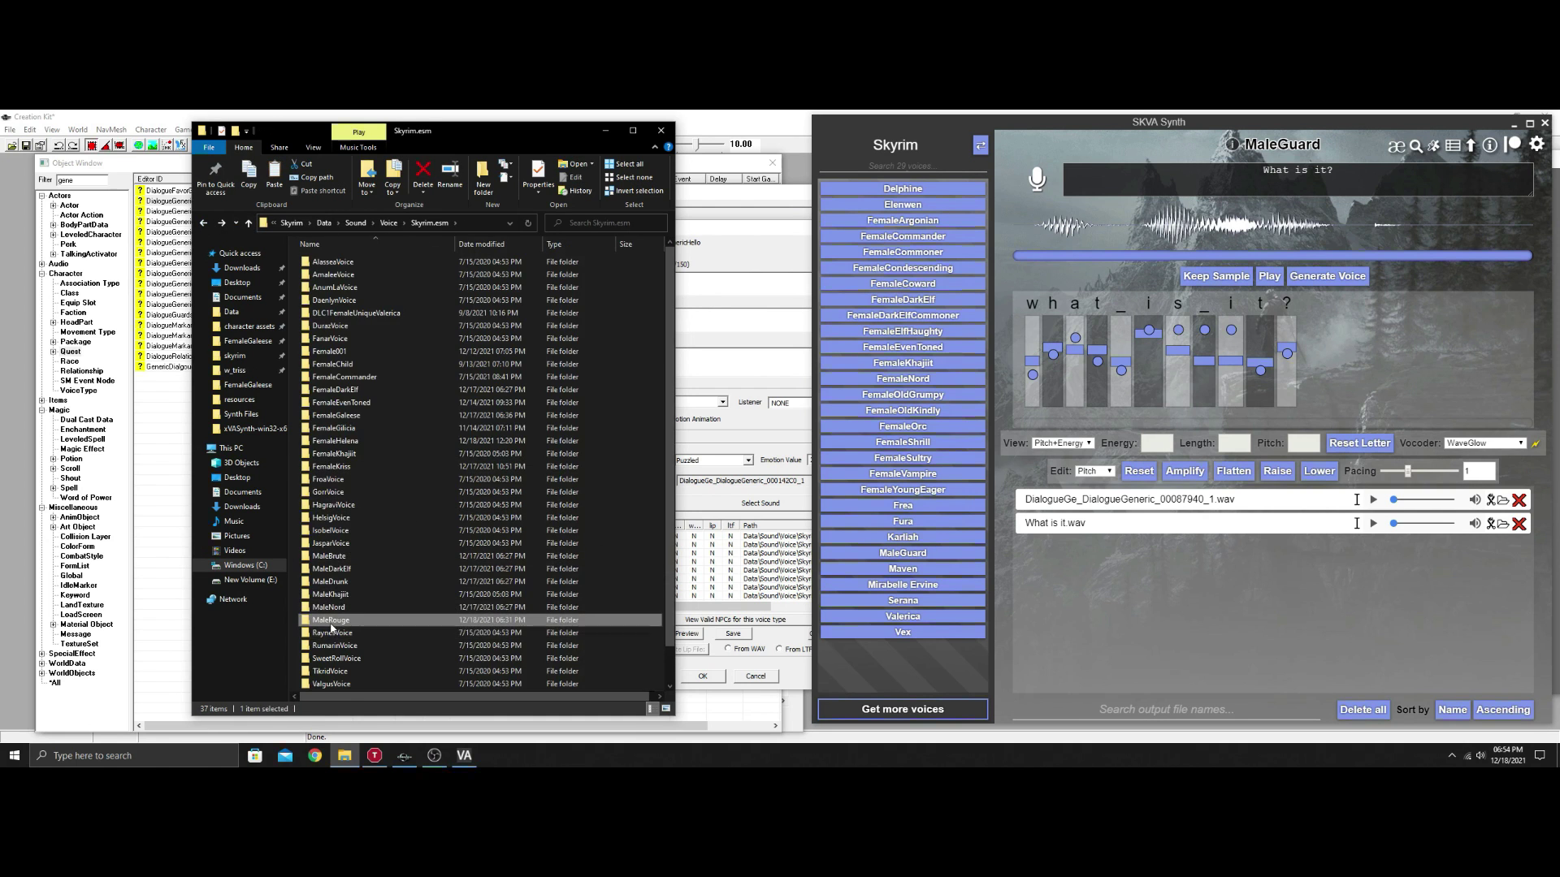
- Delete the old MaleRouge folder and create a new folder named MaleRouge
{"action": "key", "text": "Delete"}
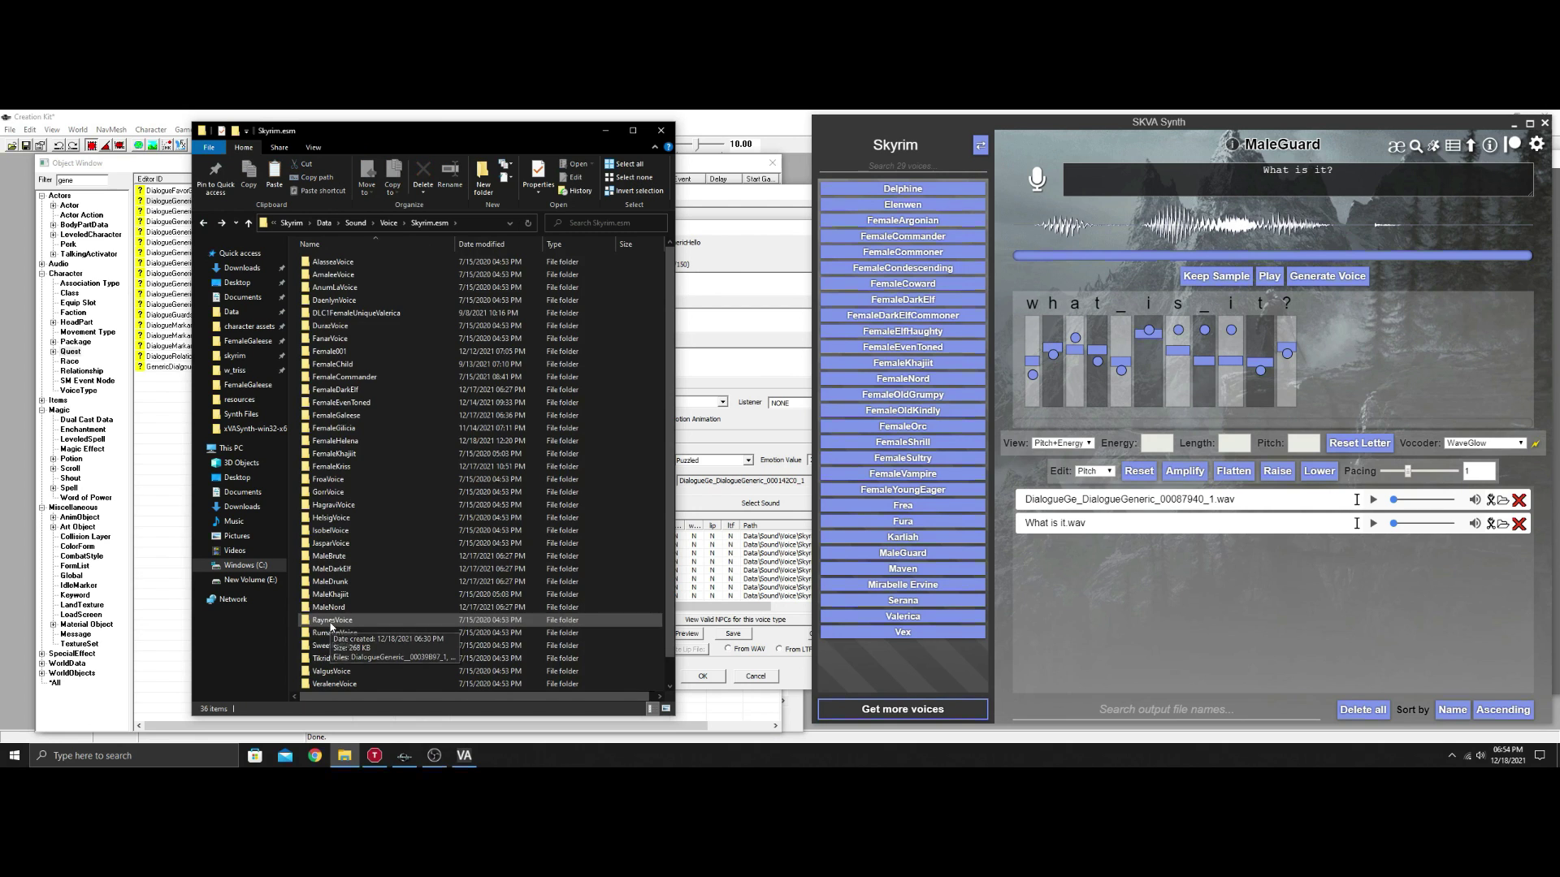
{"action": "right_click", "coordinate": [363, 517]}
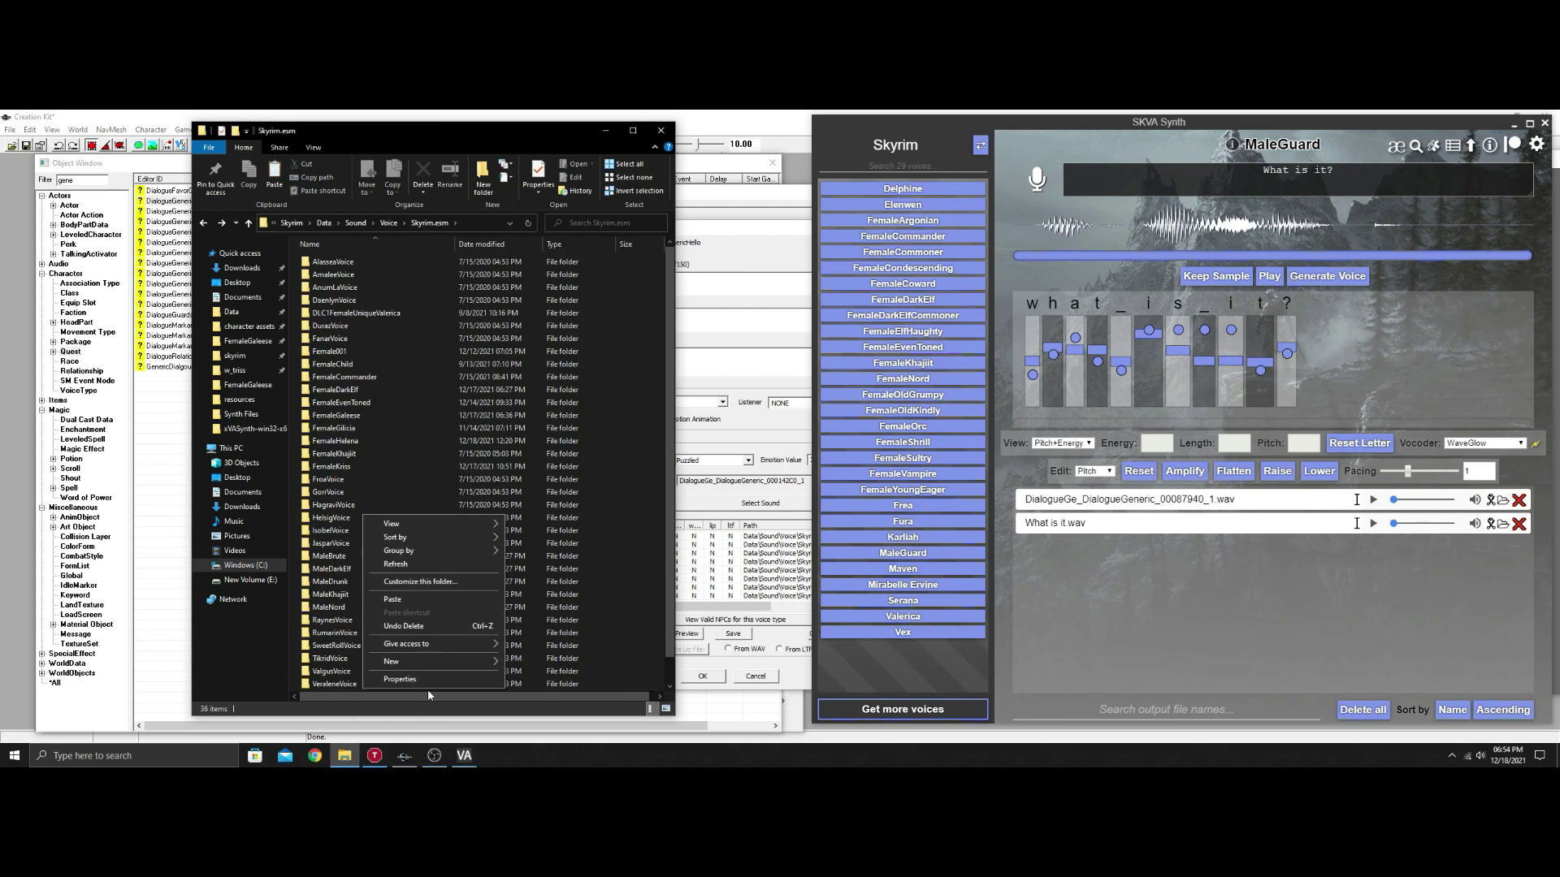
{"action": "mouse_move", "coordinate": [422, 661]}
{"action": "left_click", "coordinate": [520, 667]}
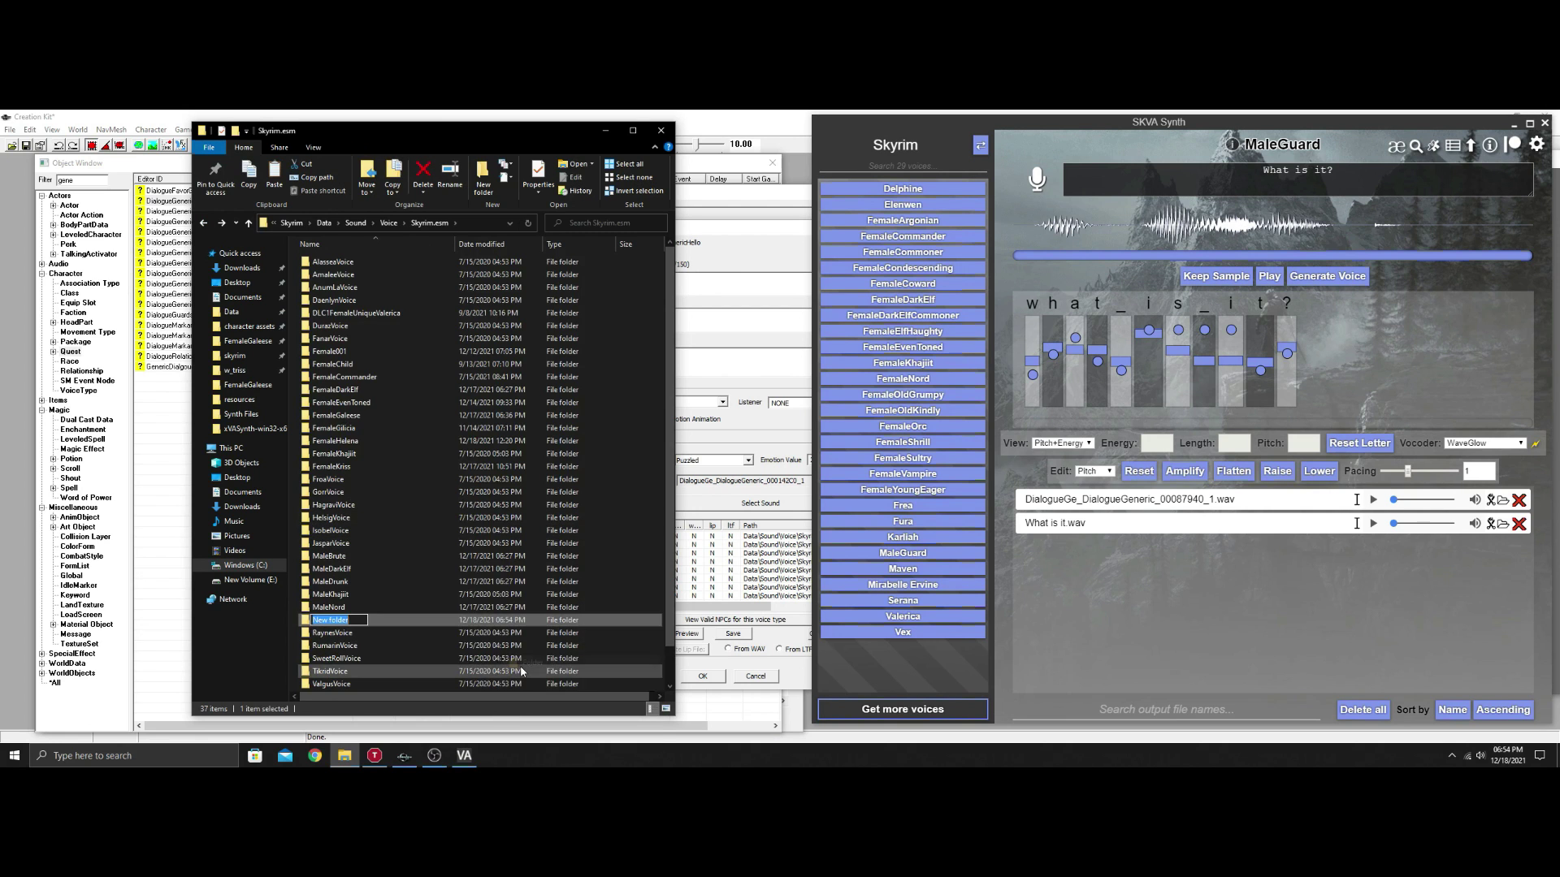
{"action": "type", "text": "MaleRouge"}
{"action": "left_click", "coordinate": [428, 468]}
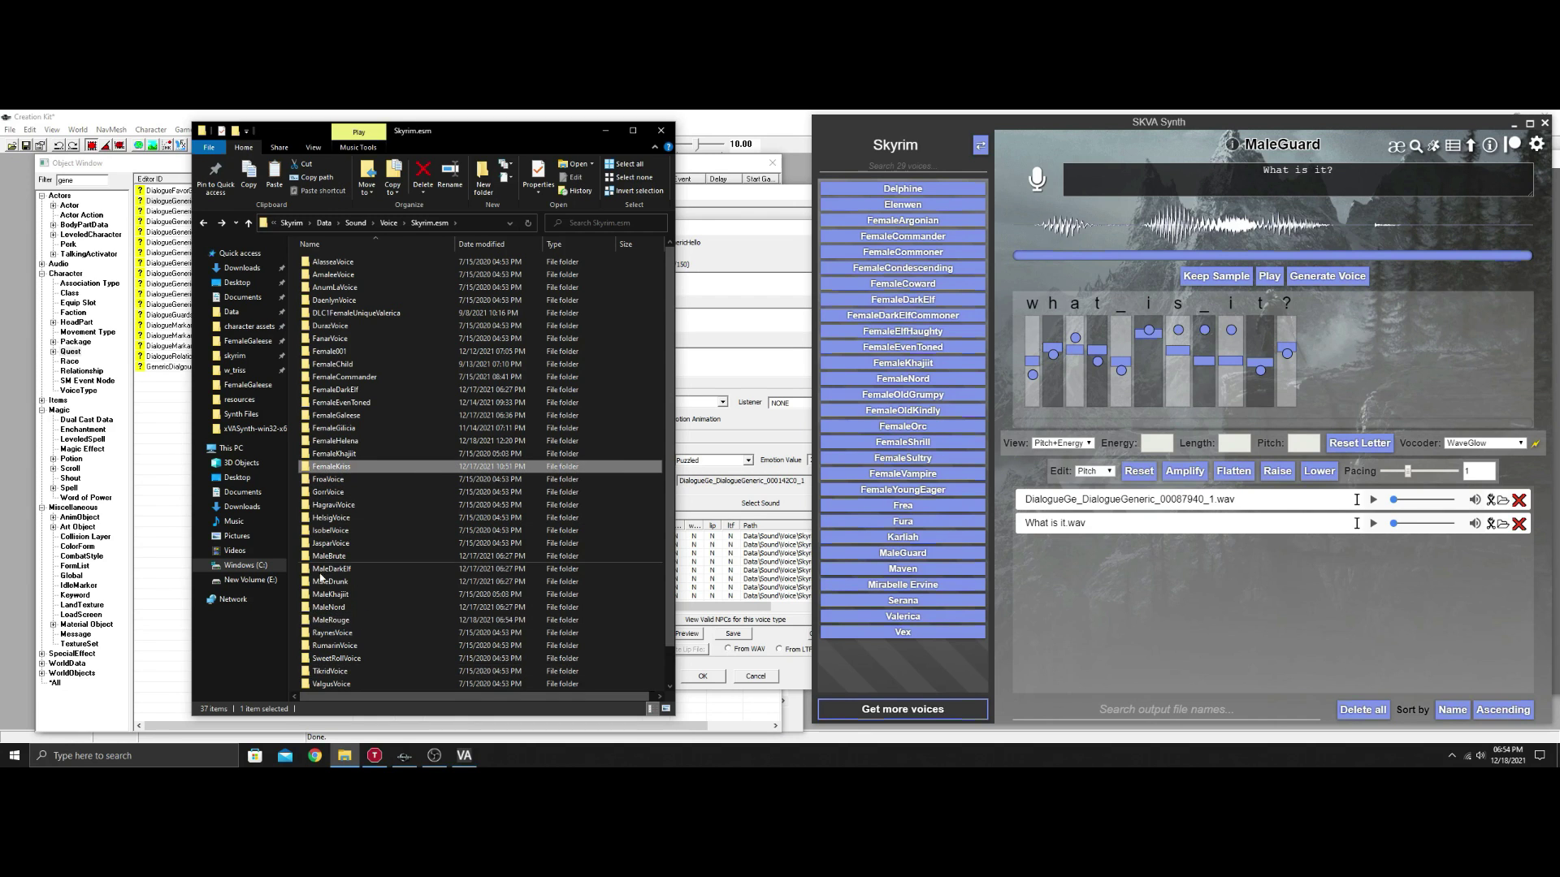
- Paste the two DialogueGeneric voice wavs into the new MaleRouge folder
{"action": "double_click", "coordinate": [329, 620]}
{"action": "right_click", "coordinate": [422, 377]}
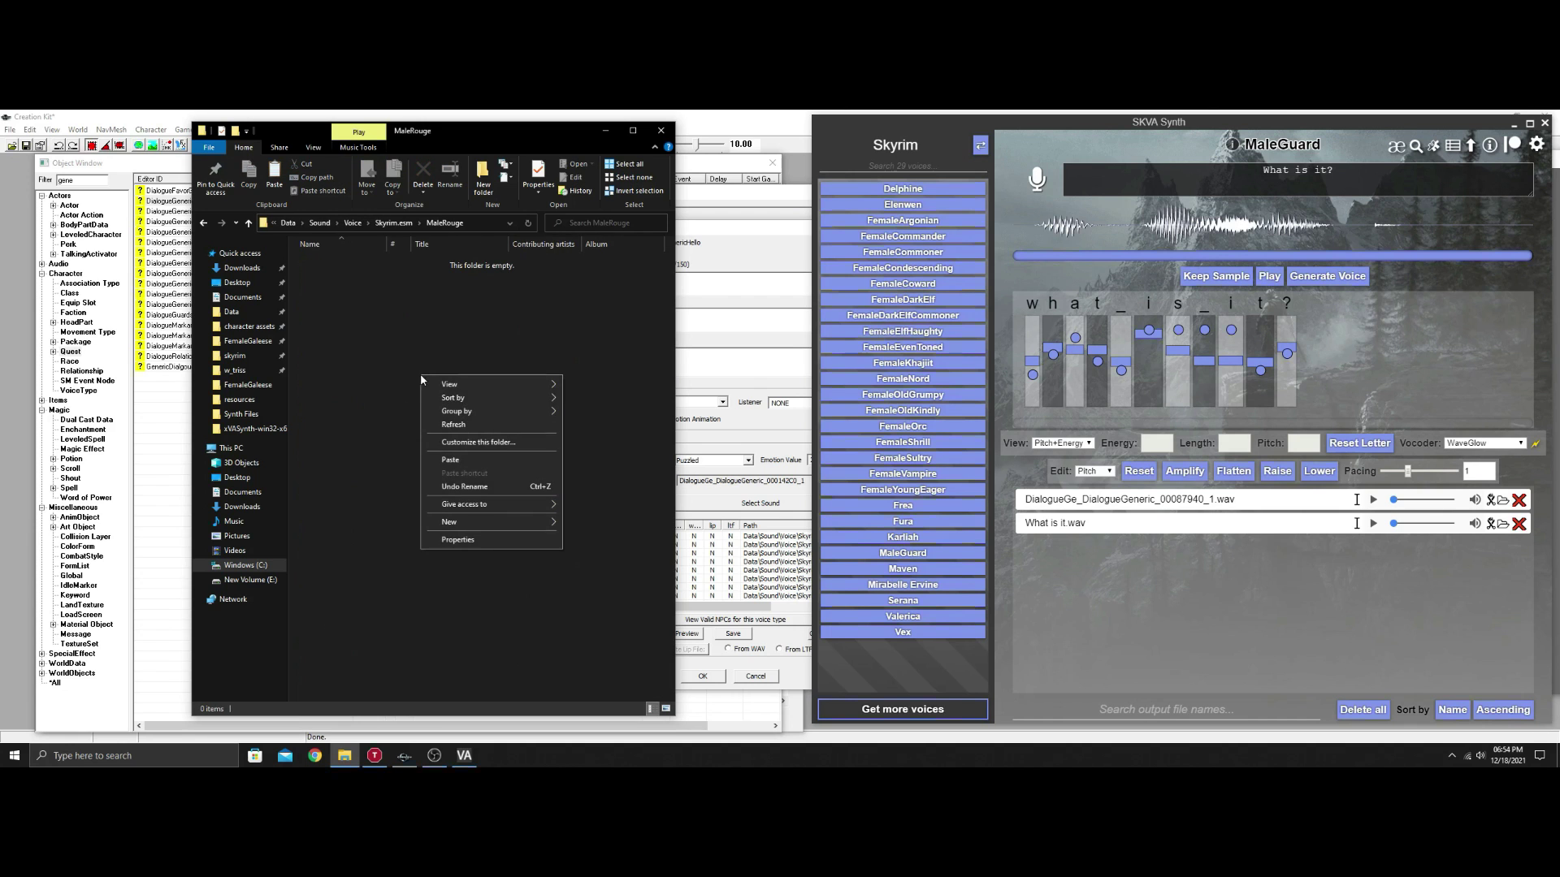
{"action": "left_click", "coordinate": [450, 460]}
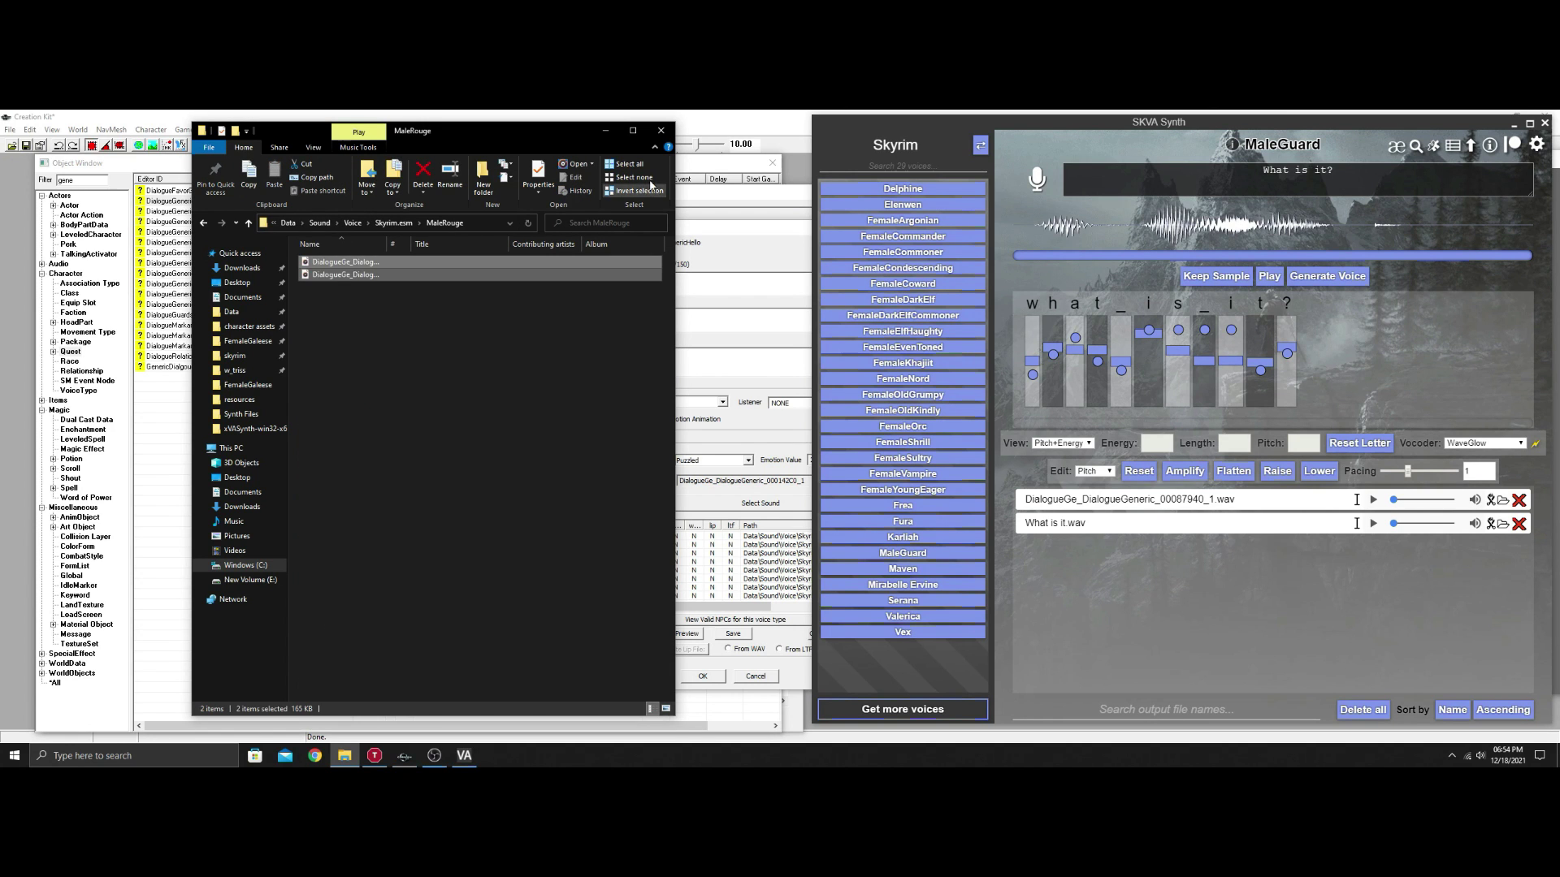
- Return to Creation Kit, close the open editors, and open the Yes? response
{"action": "left_click", "coordinate": [605, 130]}
{"action": "left_click", "coordinate": [804, 228]}
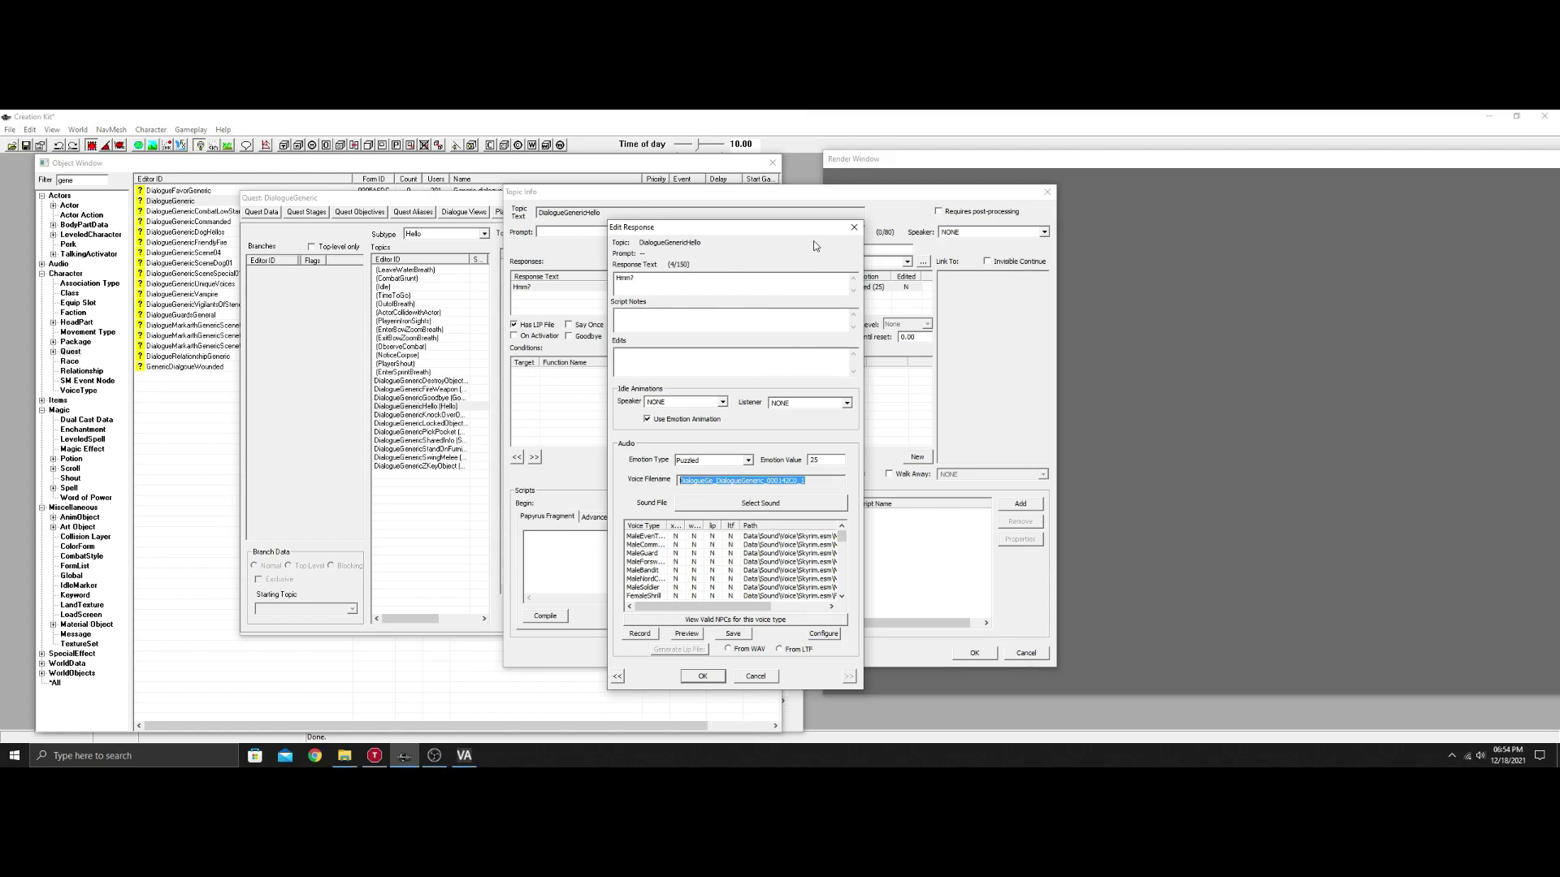
{"action": "left_click", "coordinate": [855, 228]}
{"action": "left_click", "coordinate": [1047, 191]}
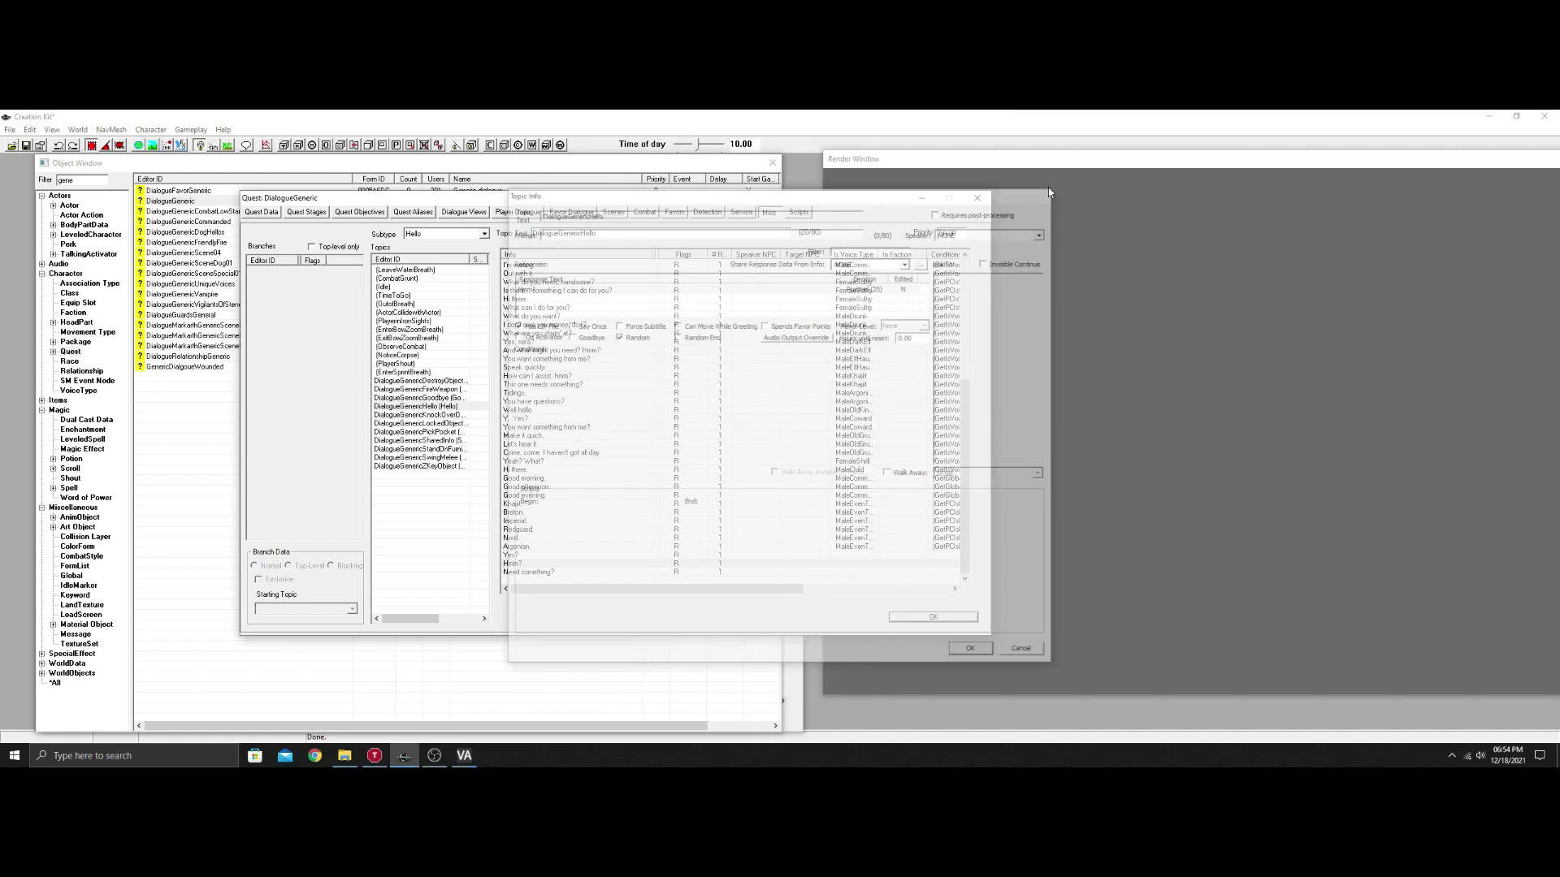
{"action": "double_click", "coordinate": [515, 555]}
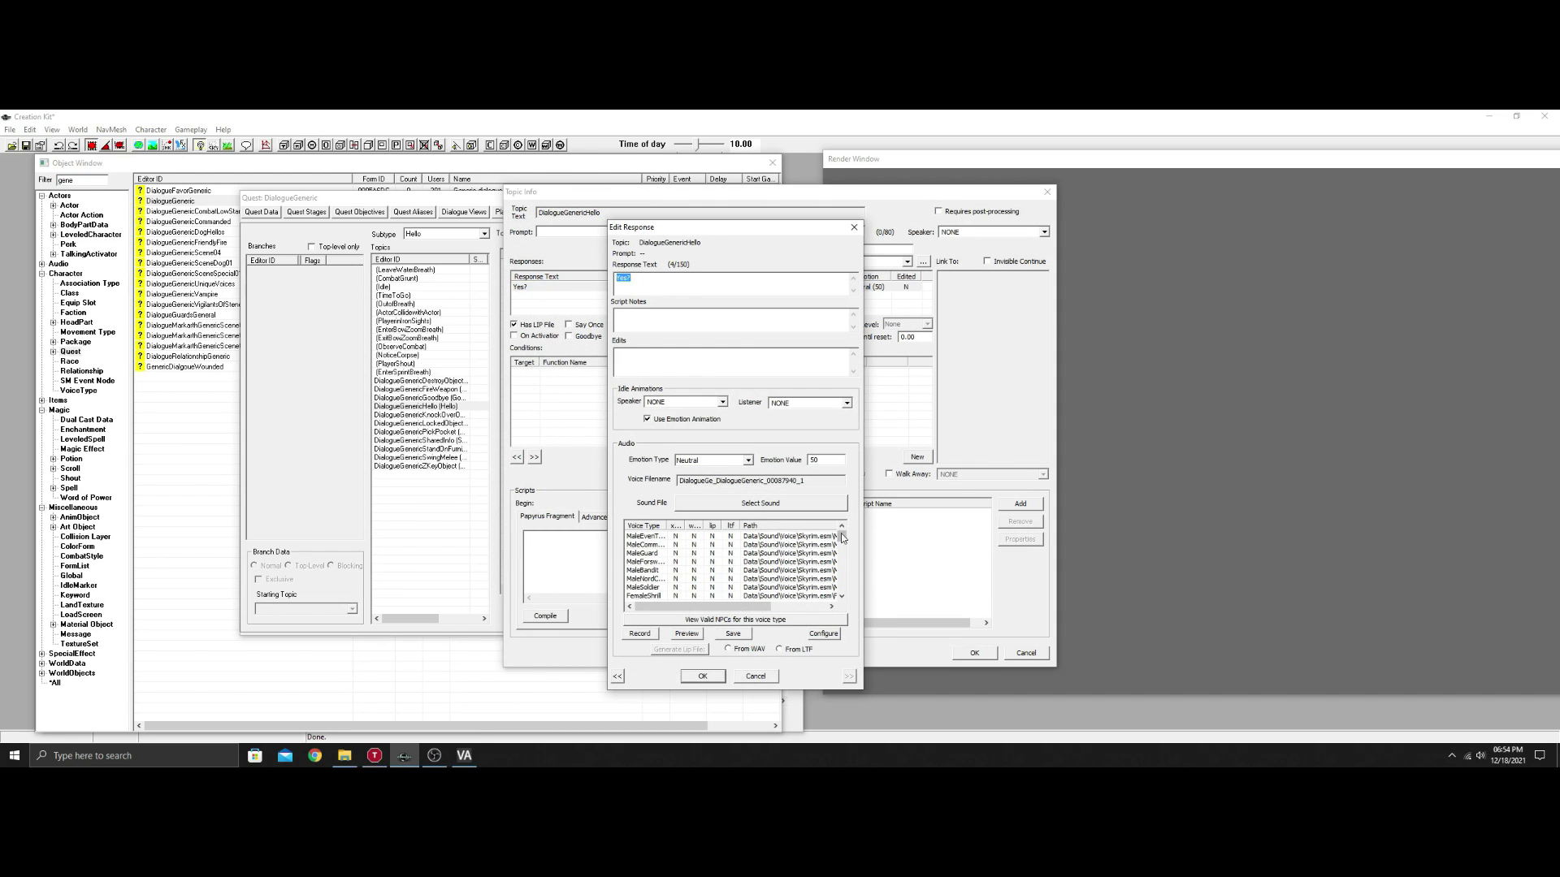
- Check that MaleRouge shows a wav for Yes?, then cancel and close Topic Info
{"action": "left_click_drag", "start_coordinate": [845, 536], "coordinate": [843, 585]}
{"action": "left_click", "coordinate": [691, 594]}
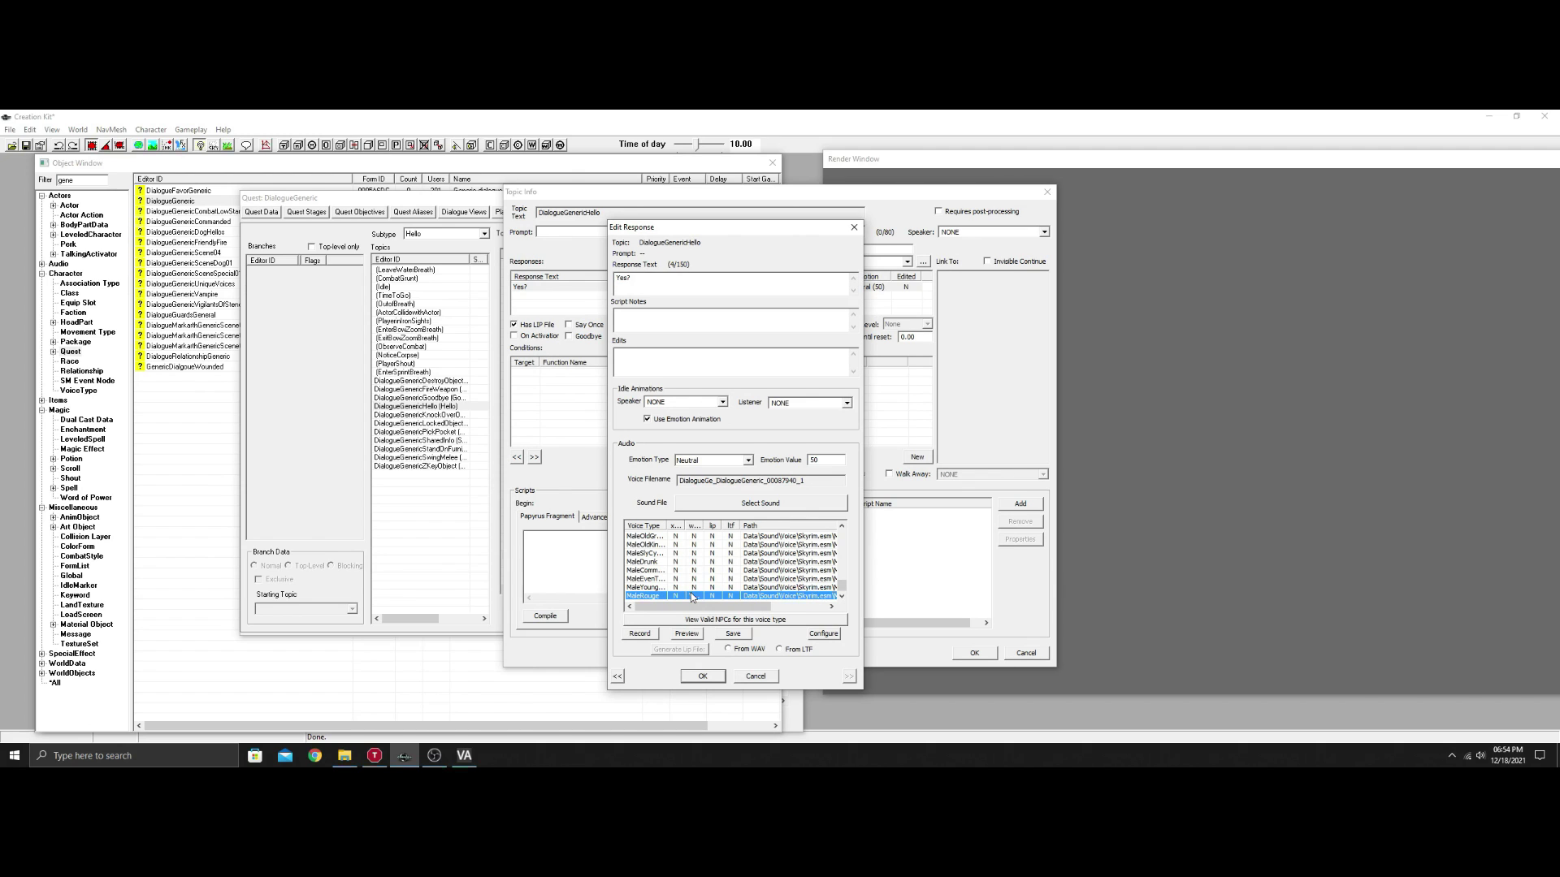
{"action": "double_click", "coordinate": [703, 527]}
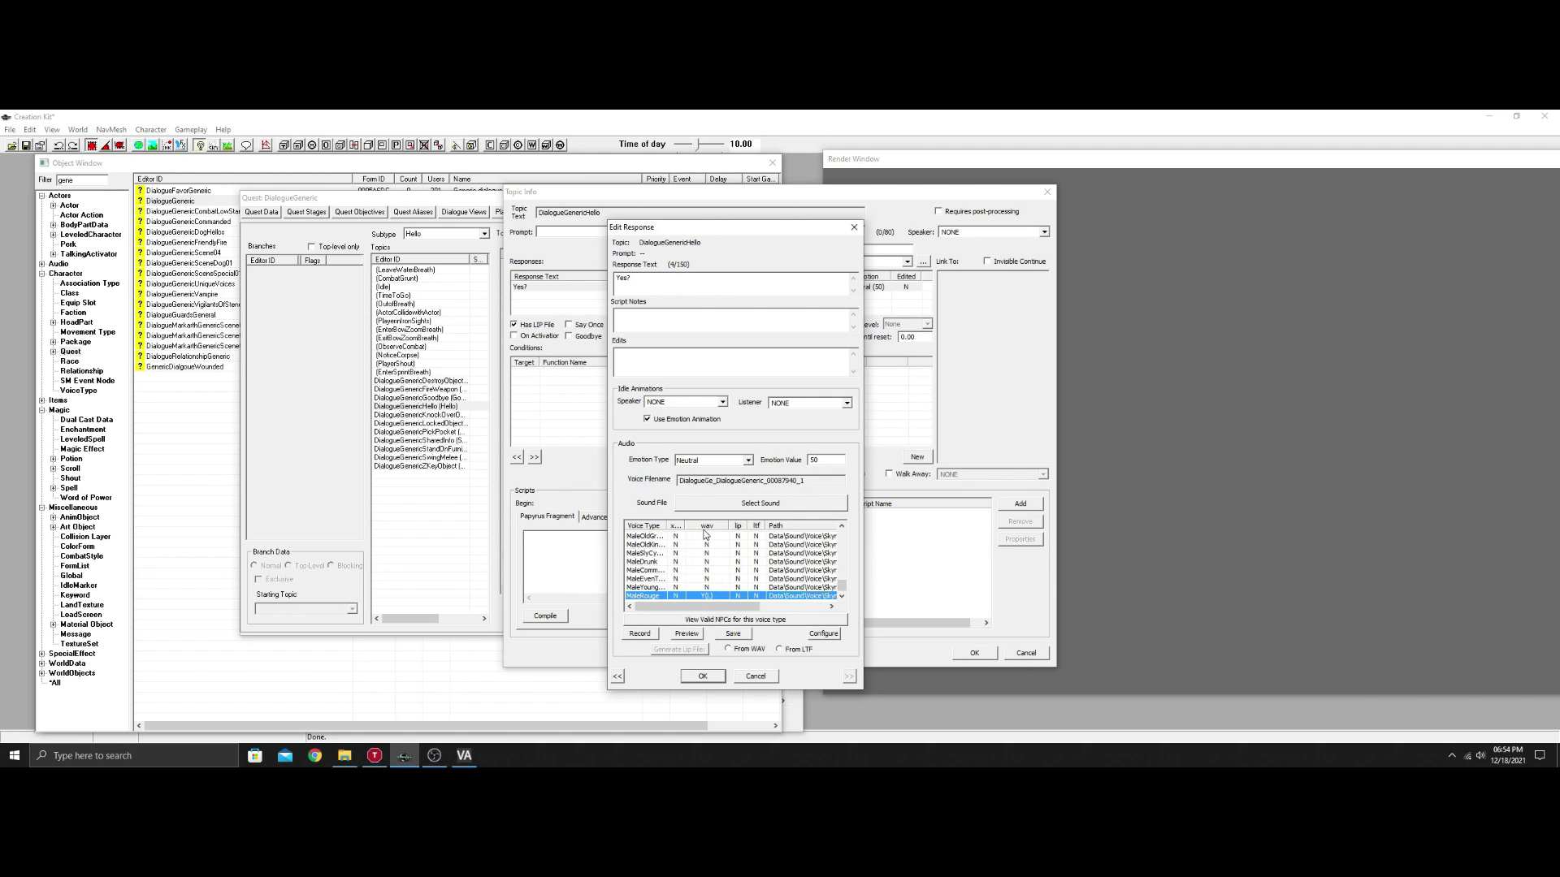
{"action": "left_click", "coordinate": [759, 678]}
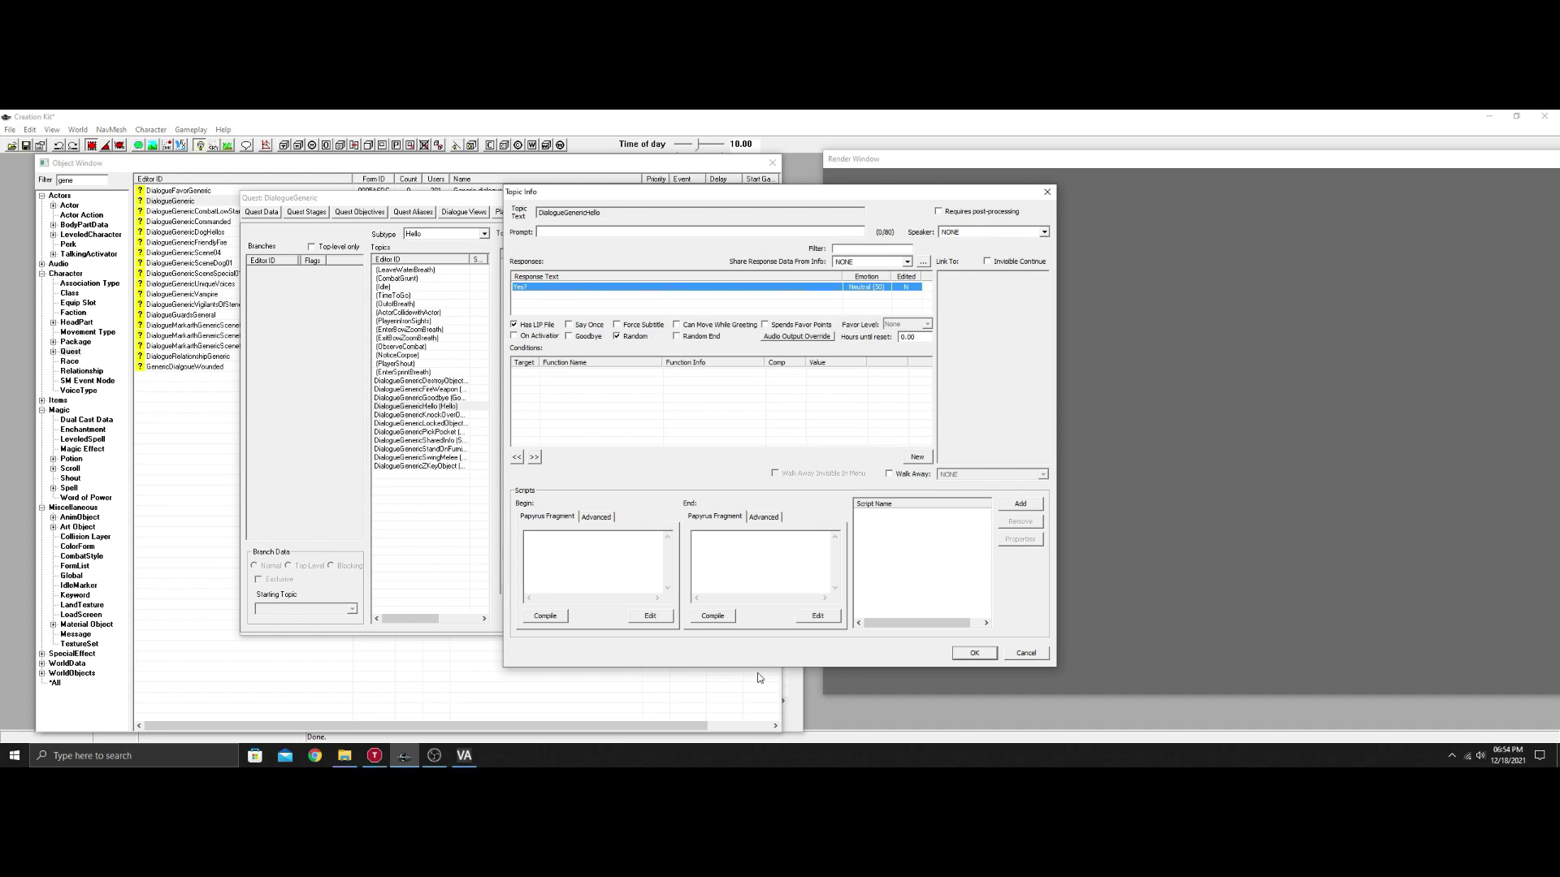
{"action": "left_click", "coordinate": [1048, 193]}
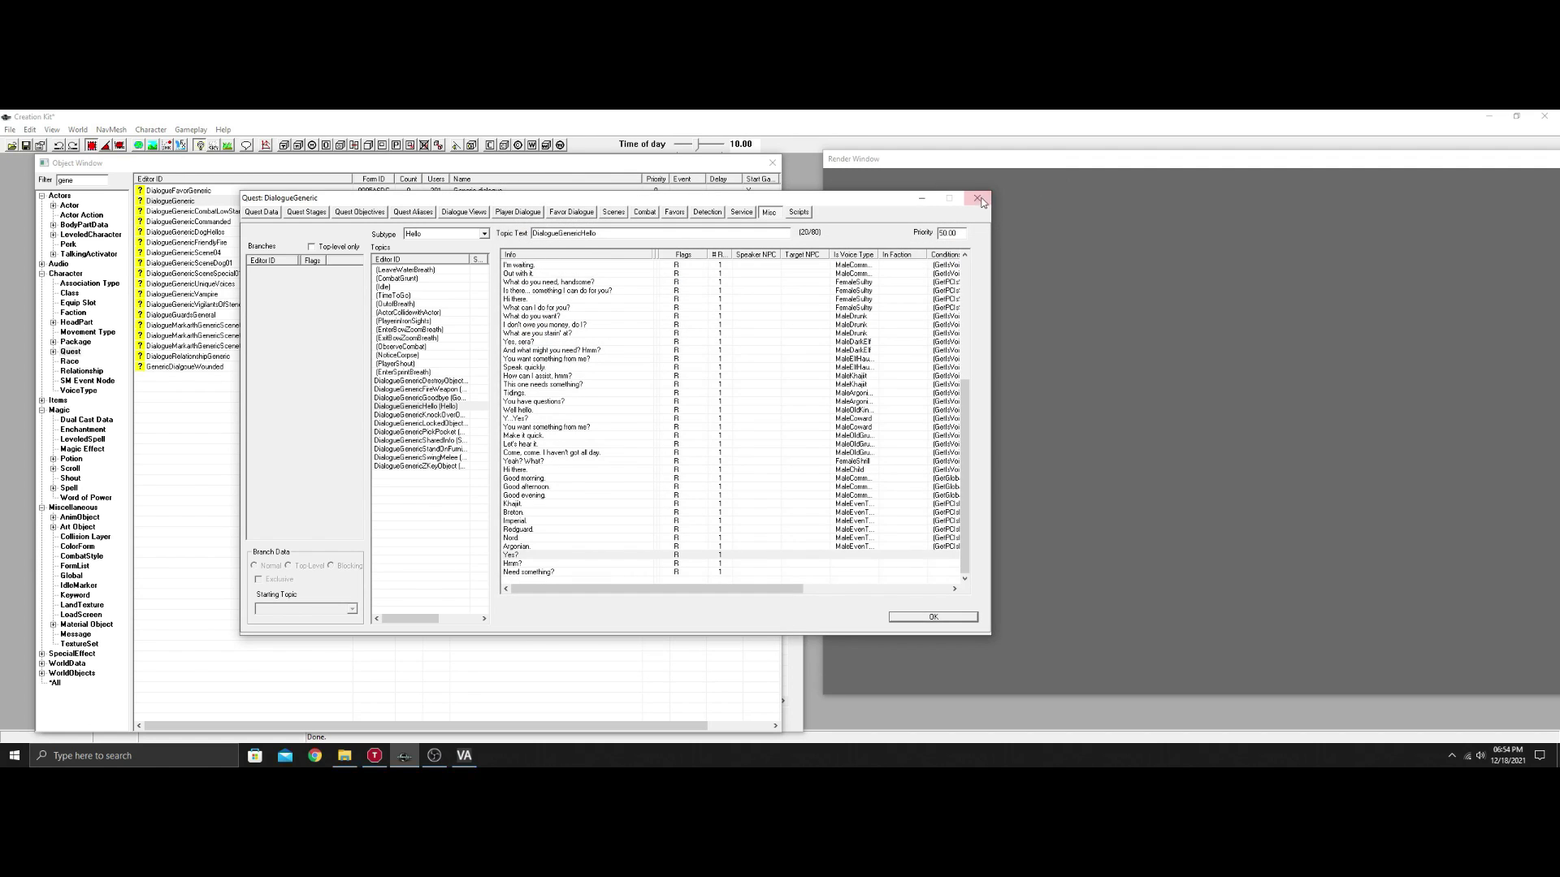
- Close DialogueGeneric and recreate all facial animation lip files via Gameplay > Facial Animation
{"action": "left_click", "coordinate": [971, 202]}
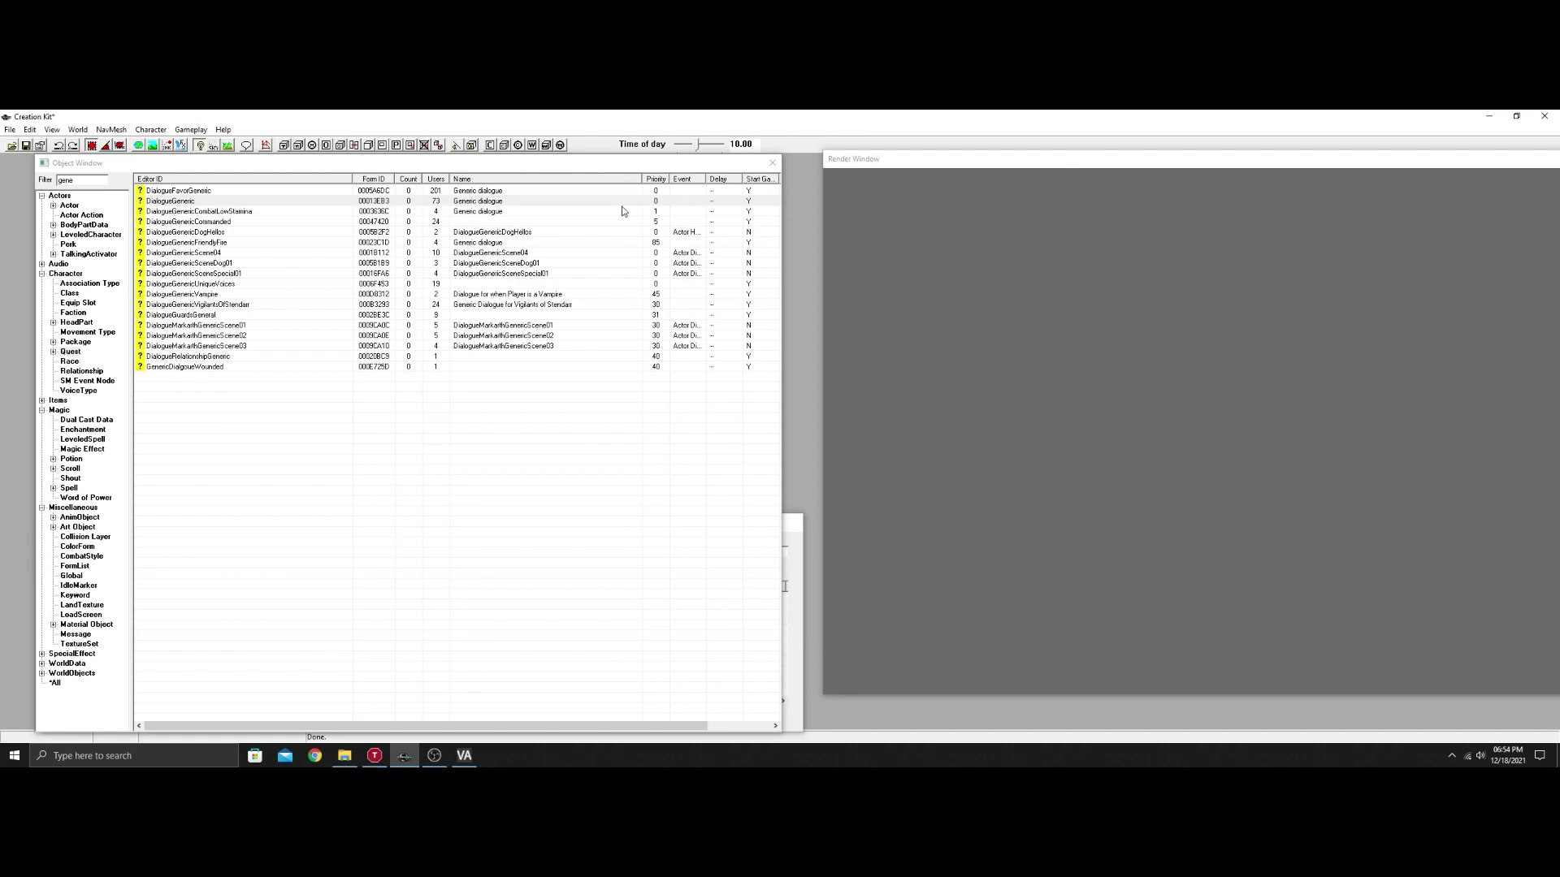
{"action": "left_click", "coordinate": [192, 130]}
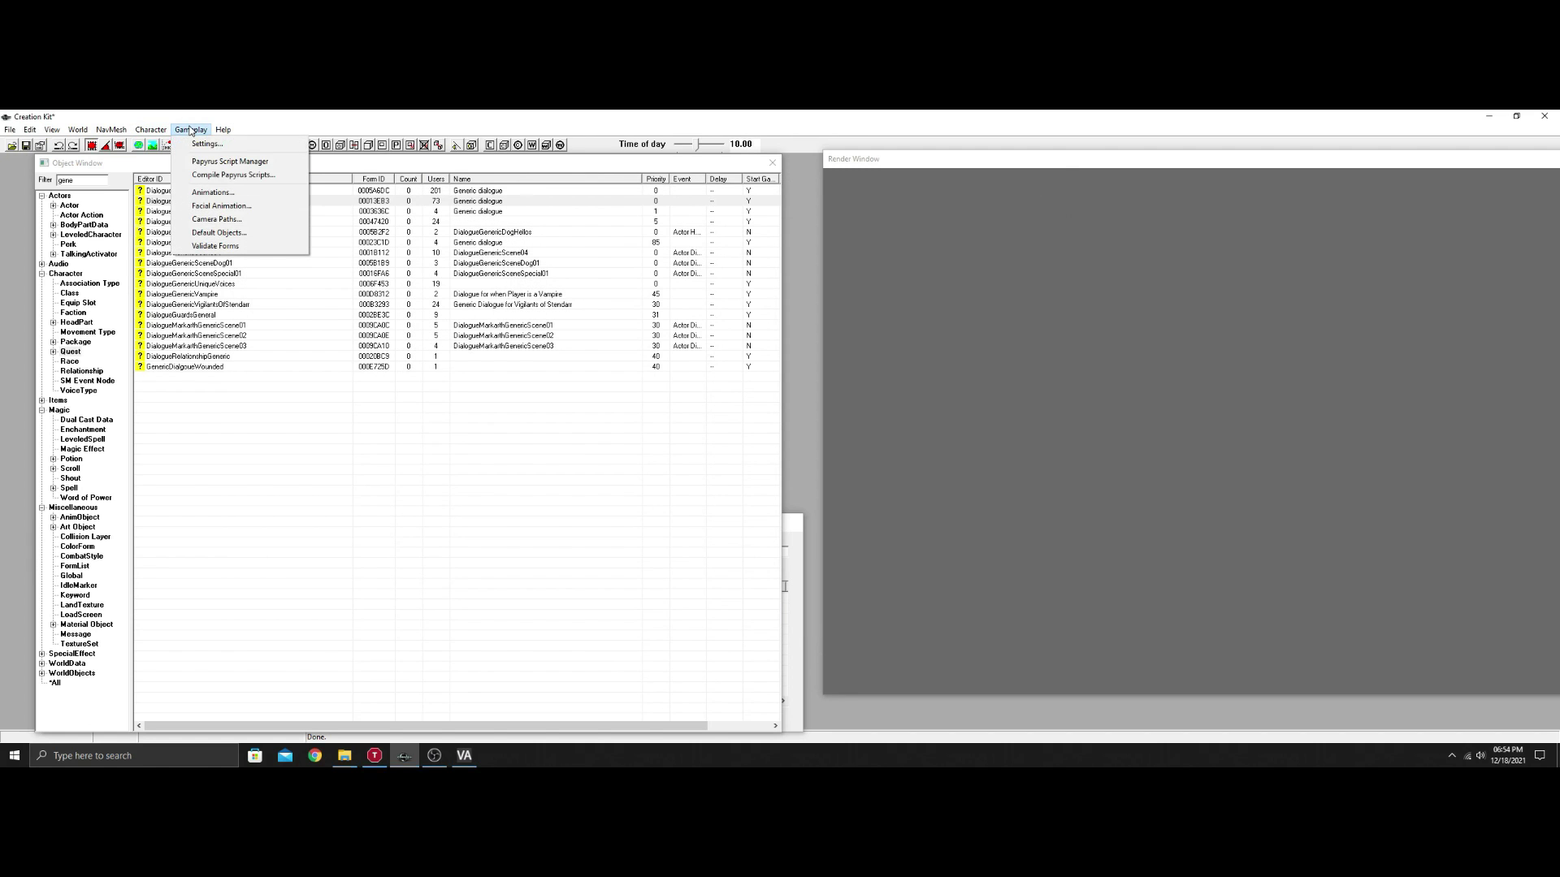
{"action": "left_click", "coordinate": [221, 205]}
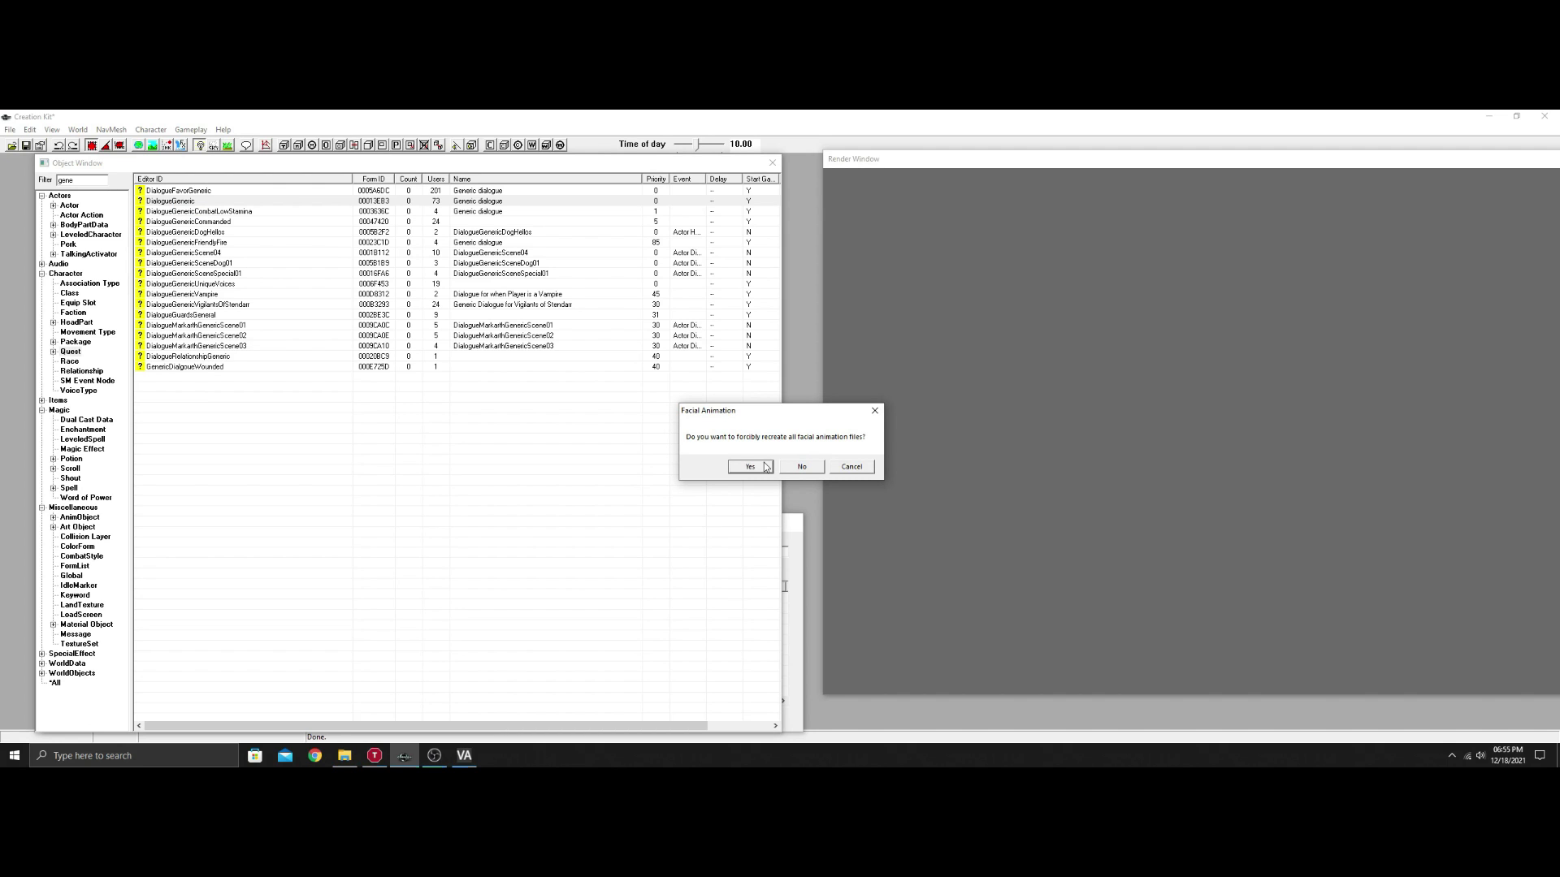
{"action": "left_click", "coordinate": [876, 411]}
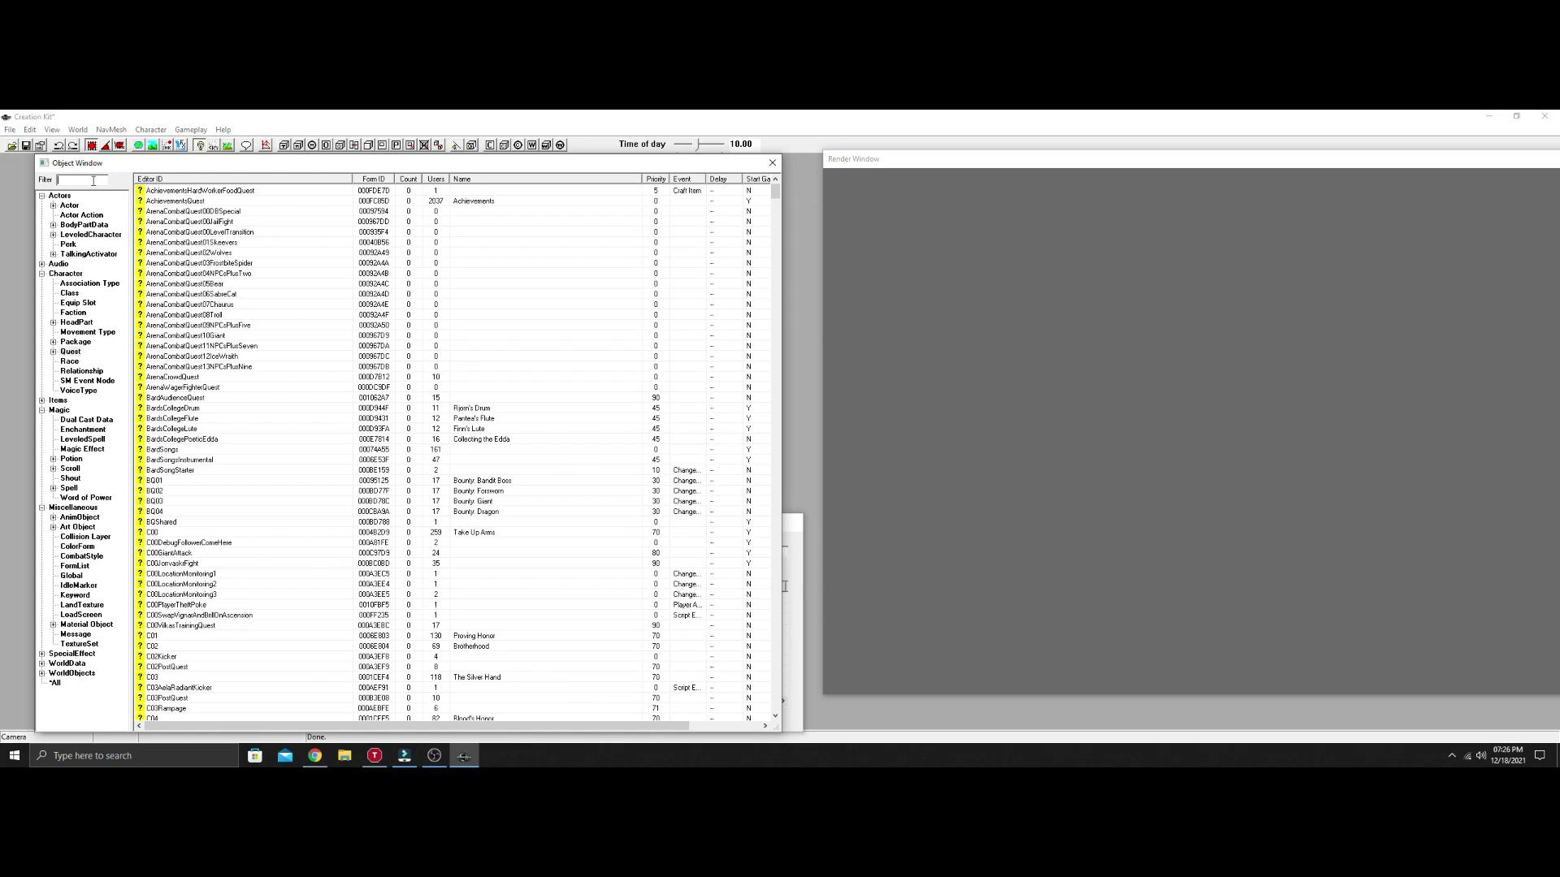
- Filter the Object Window and open the DialogueFollower quest
{"action": "type", "text": "tol"}
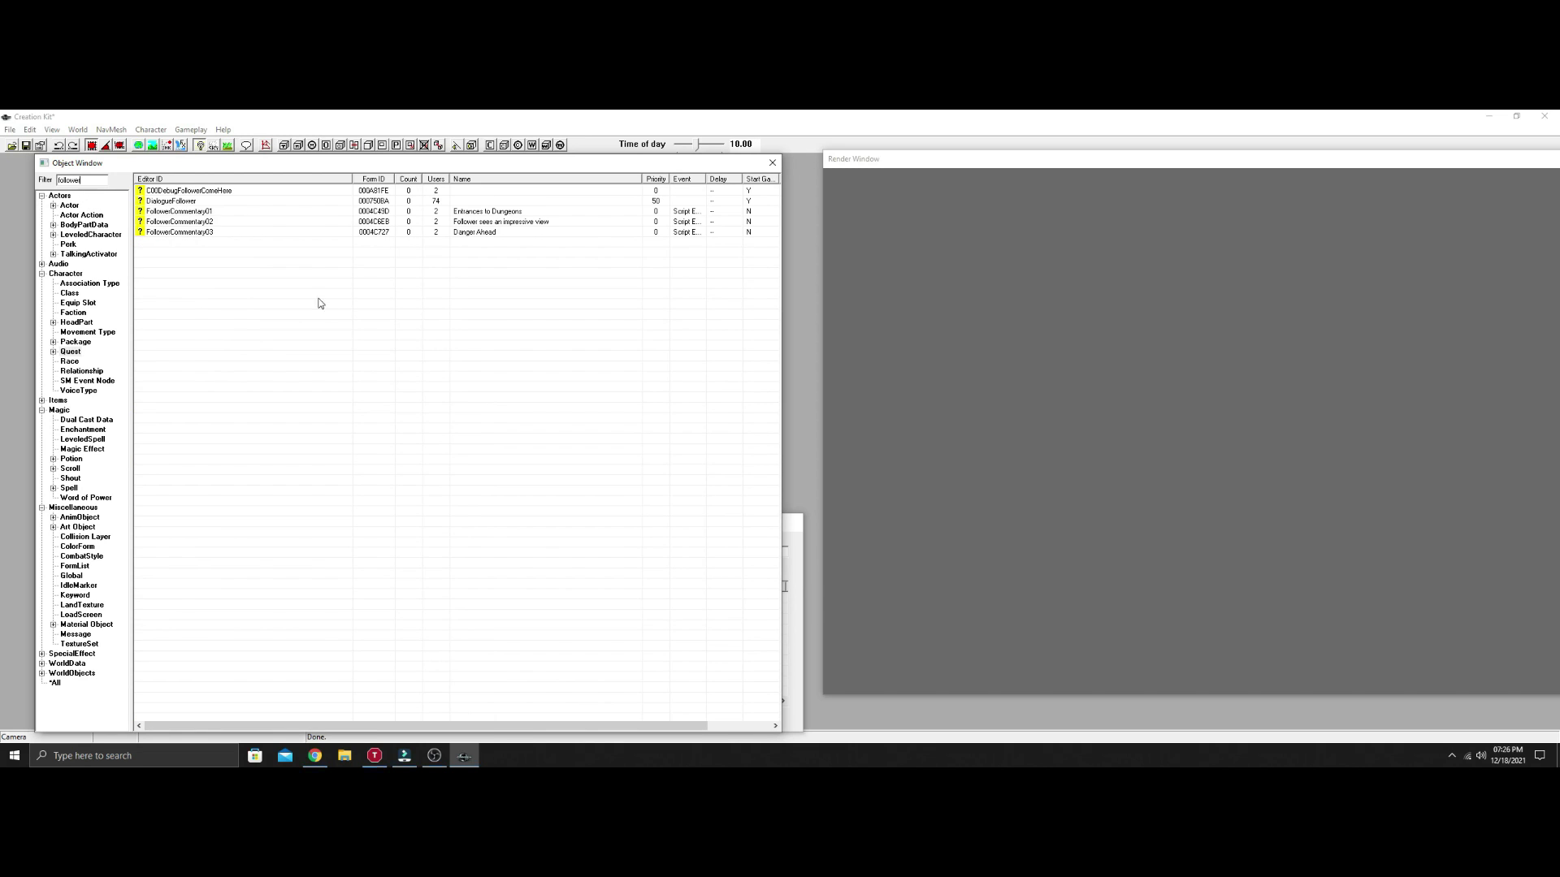
{"action": "left_click", "coordinate": [199, 203]}
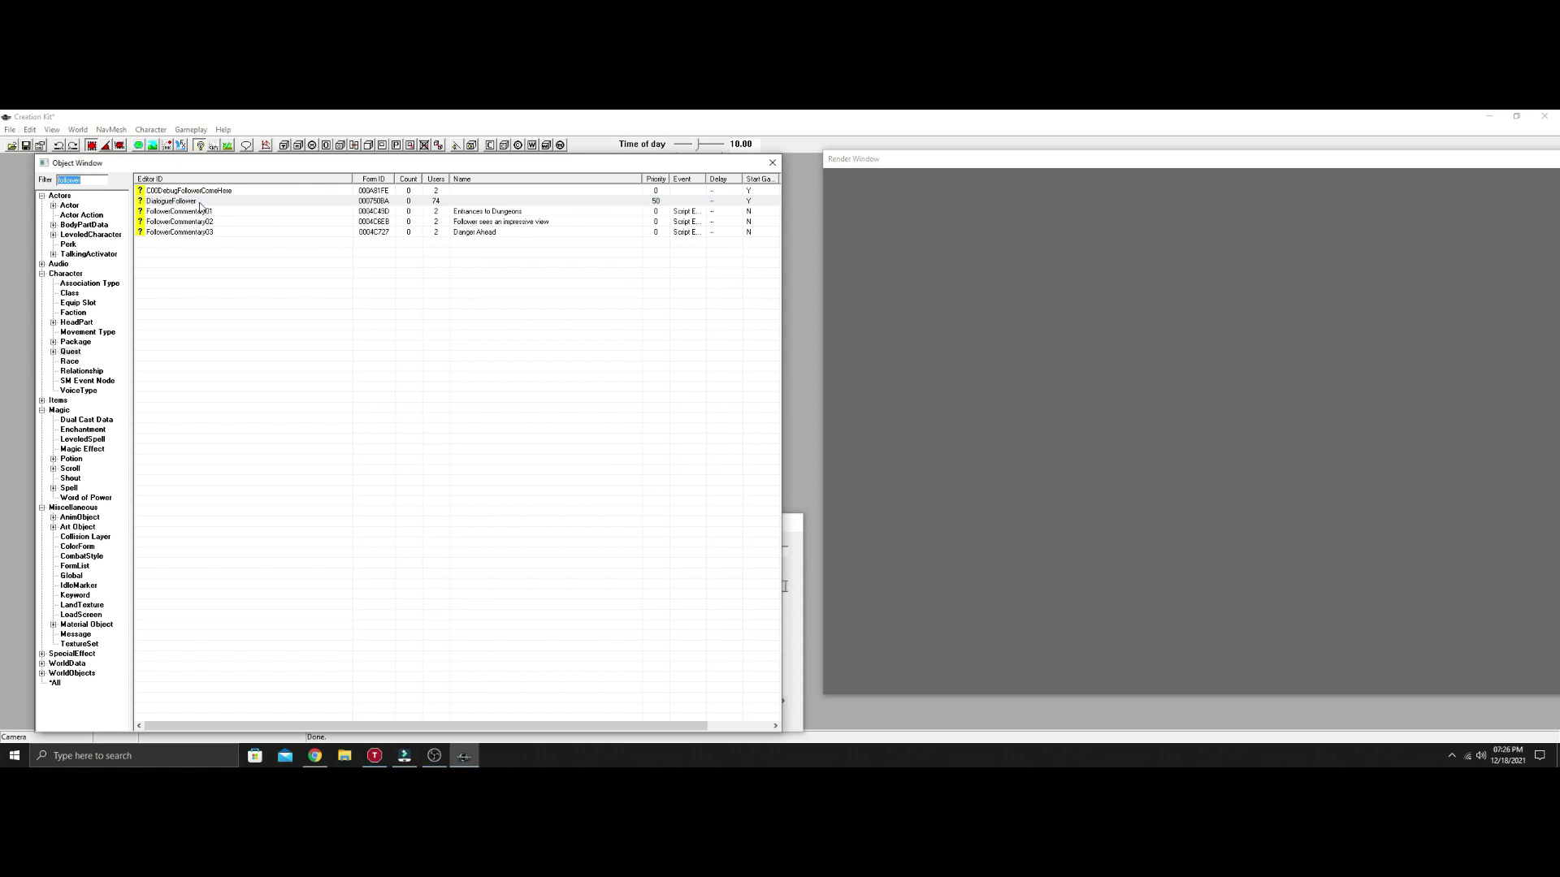
{"action": "double_click", "coordinate": [201, 207]}
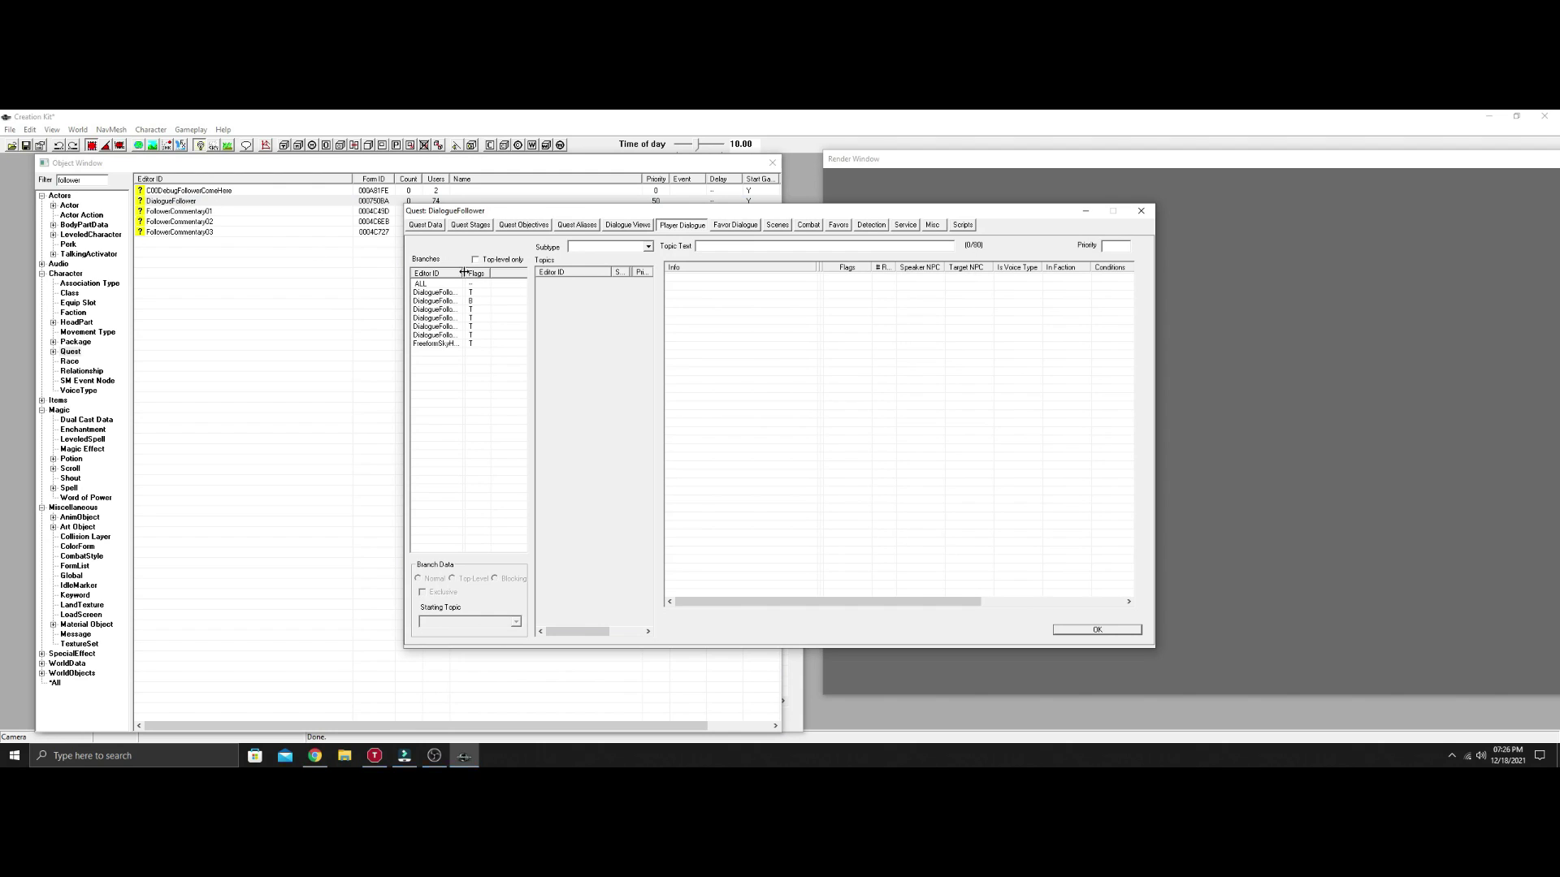
- Show DialogueFollowerTrade's response lines with widened branch and voice type columns
{"action": "left_click_drag", "start_coordinate": [463, 275], "coordinate": [500, 275]}
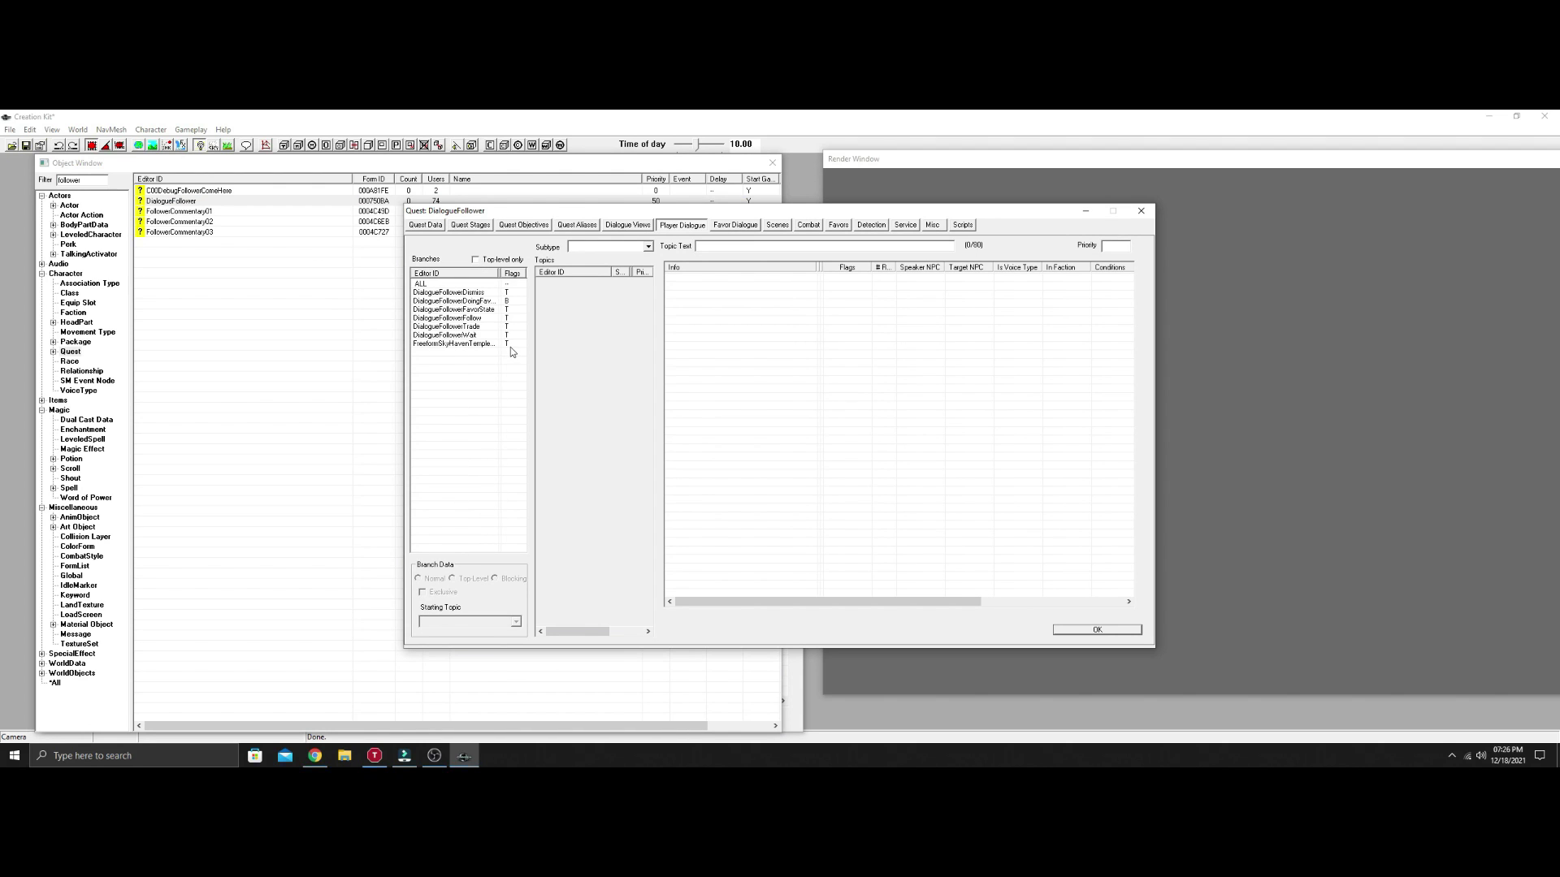
{"action": "left_click", "coordinate": [473, 326]}
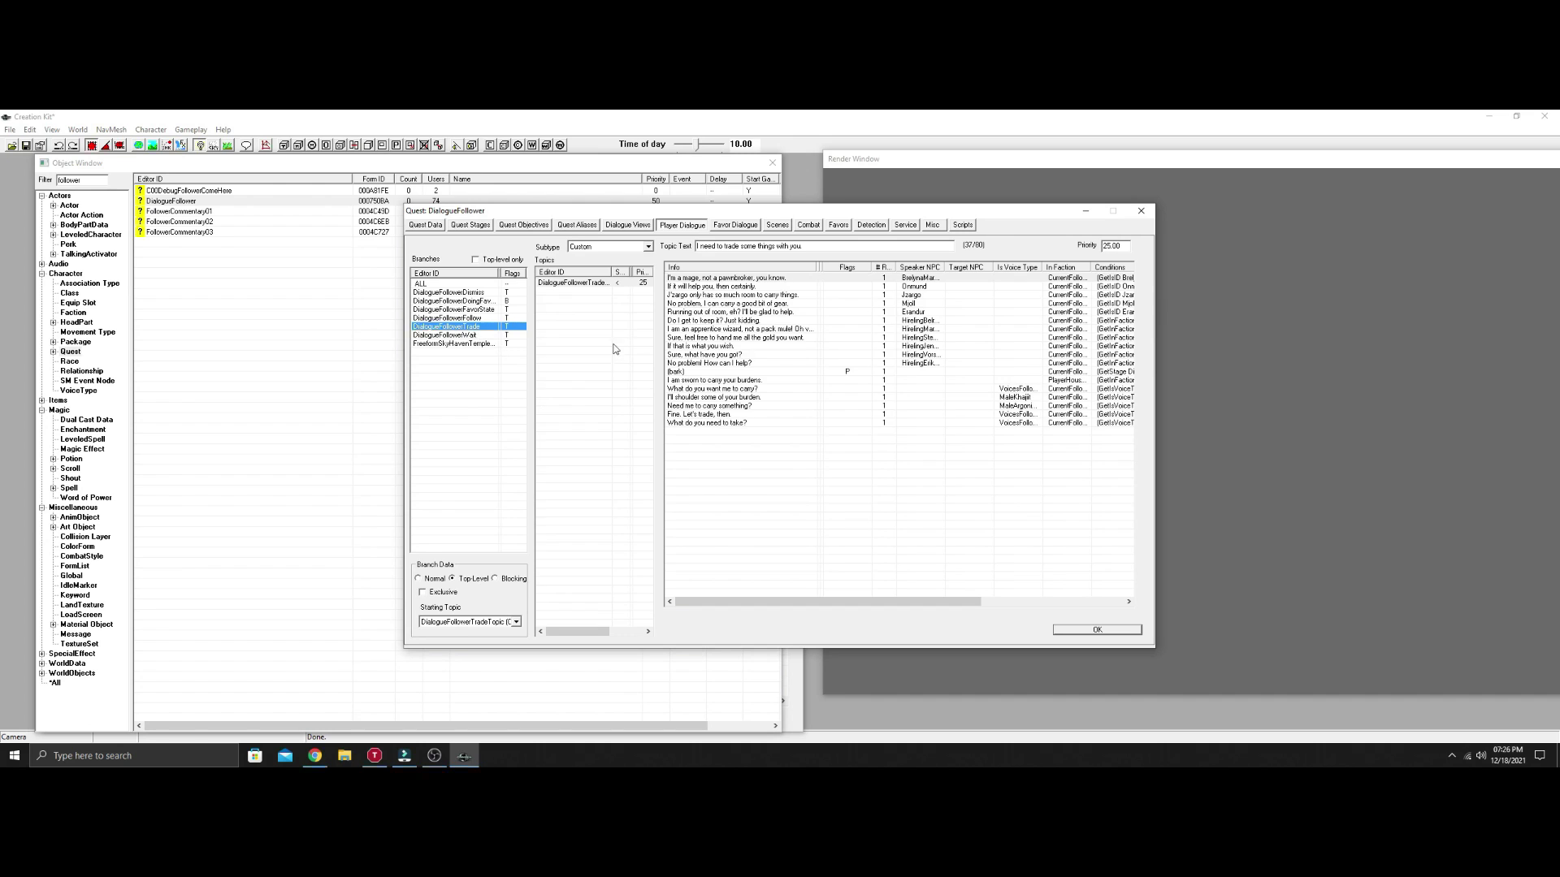
{"action": "left_click", "coordinate": [1044, 277]}
{"action": "left_click_drag", "start_coordinate": [1066, 277], "coordinate": [1085, 278]}
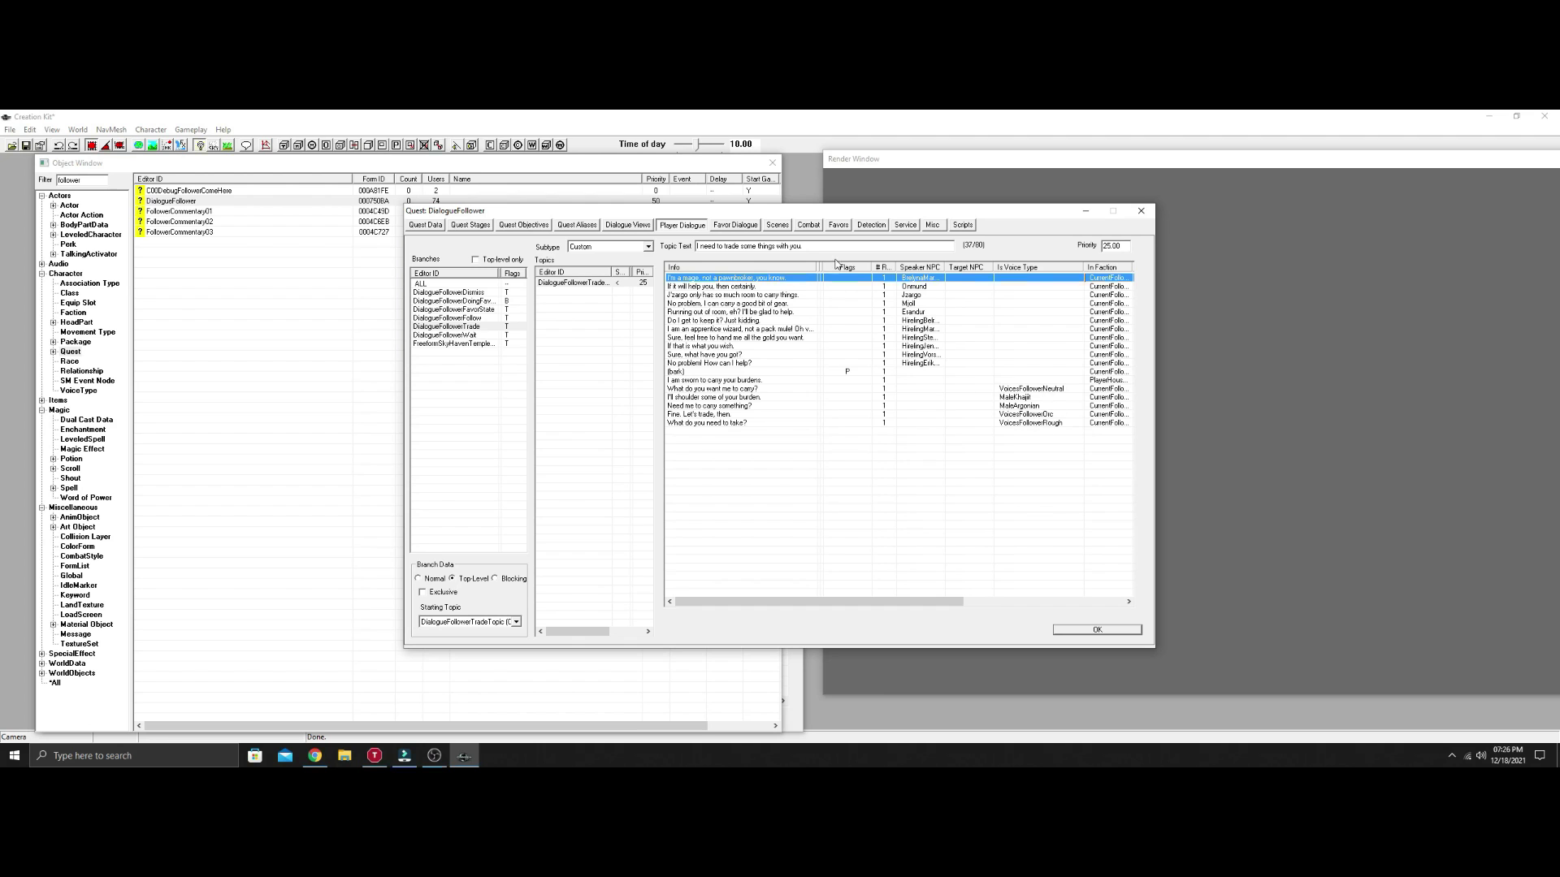
{"action": "double_click", "coordinate": [1027, 388]}
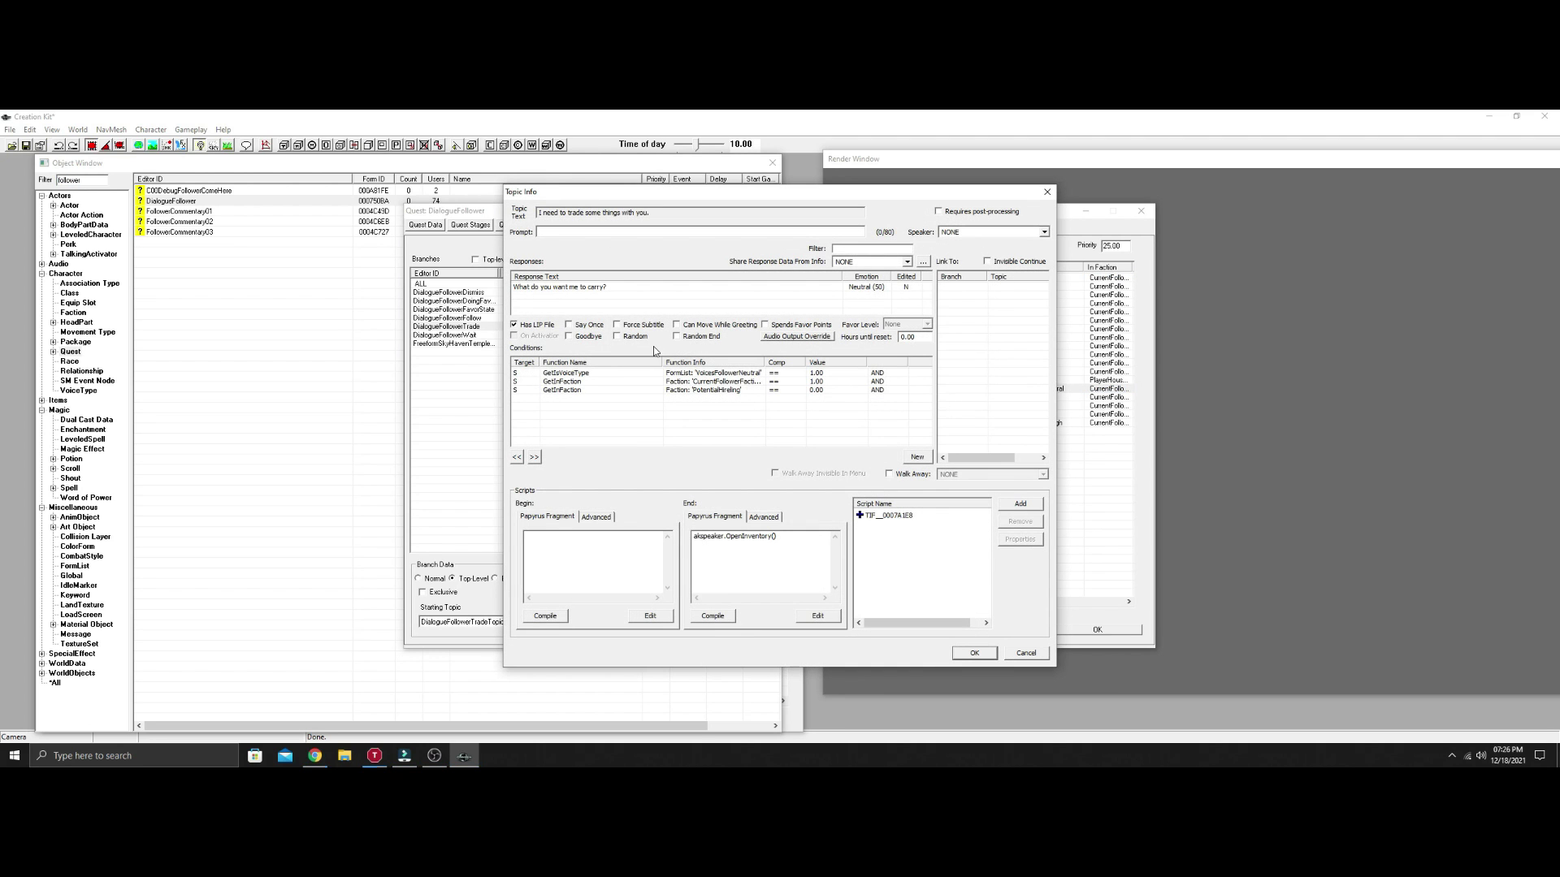
{"action": "double_click", "coordinate": [592, 287]}
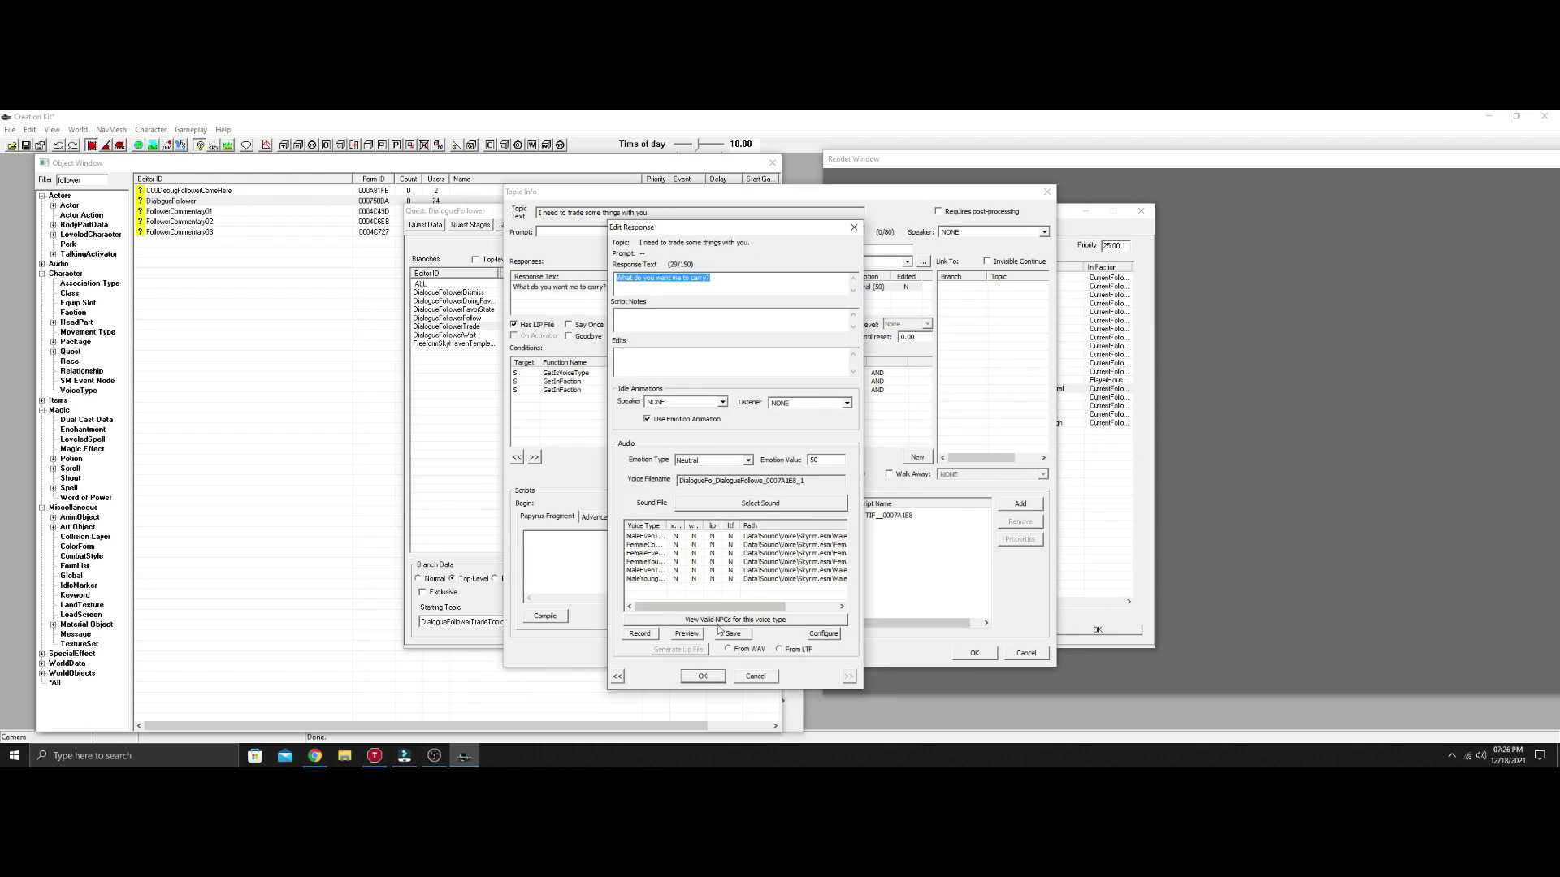
{"action": "left_click", "coordinate": [767, 679]}
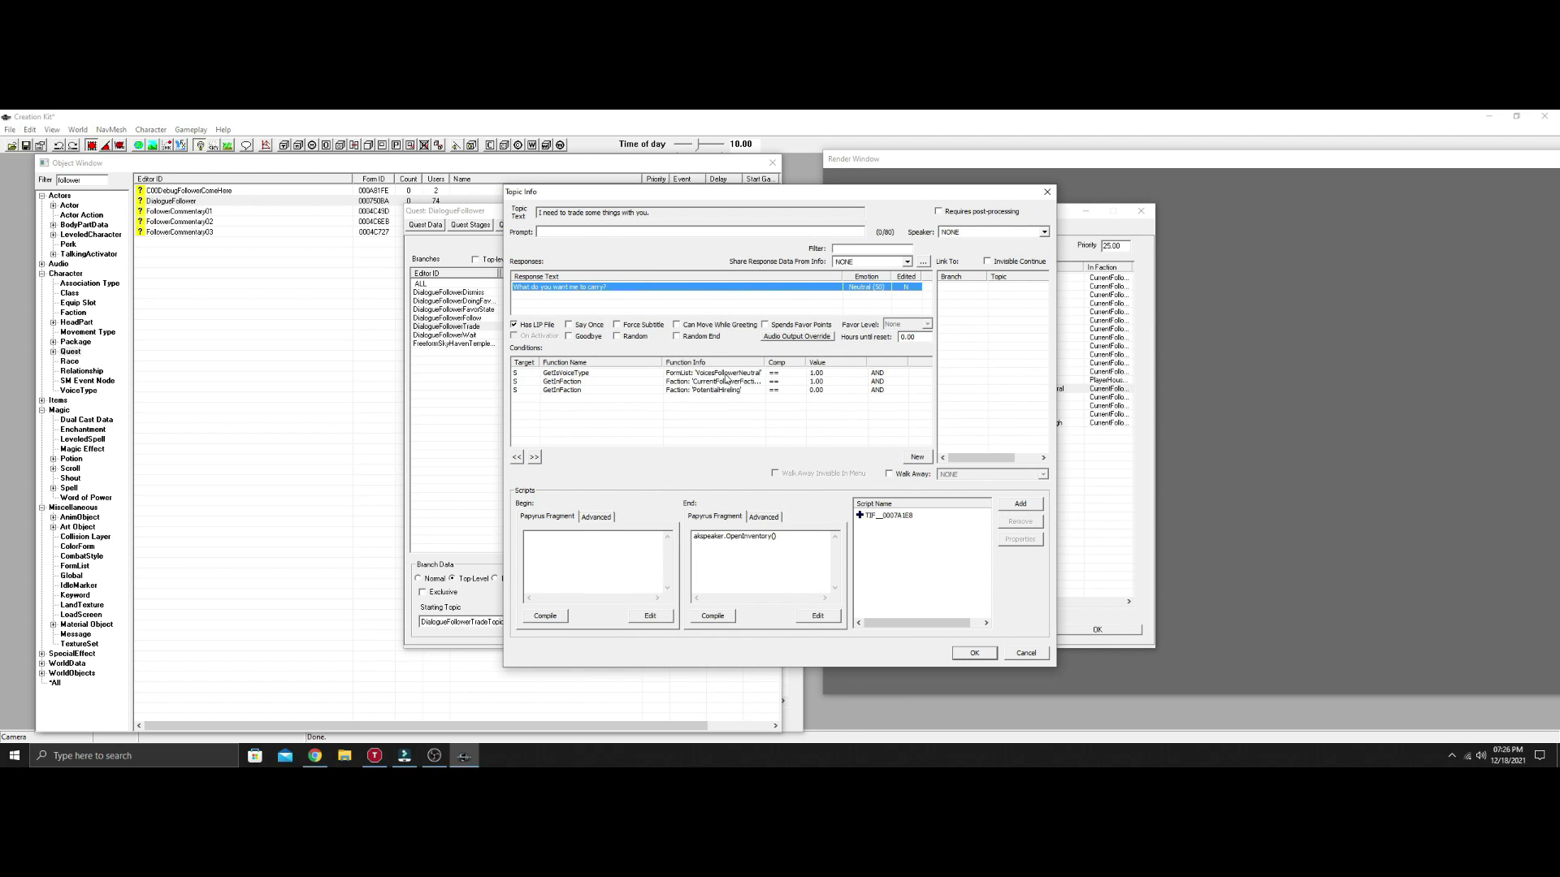
{"action": "left_click", "coordinate": [725, 375]}
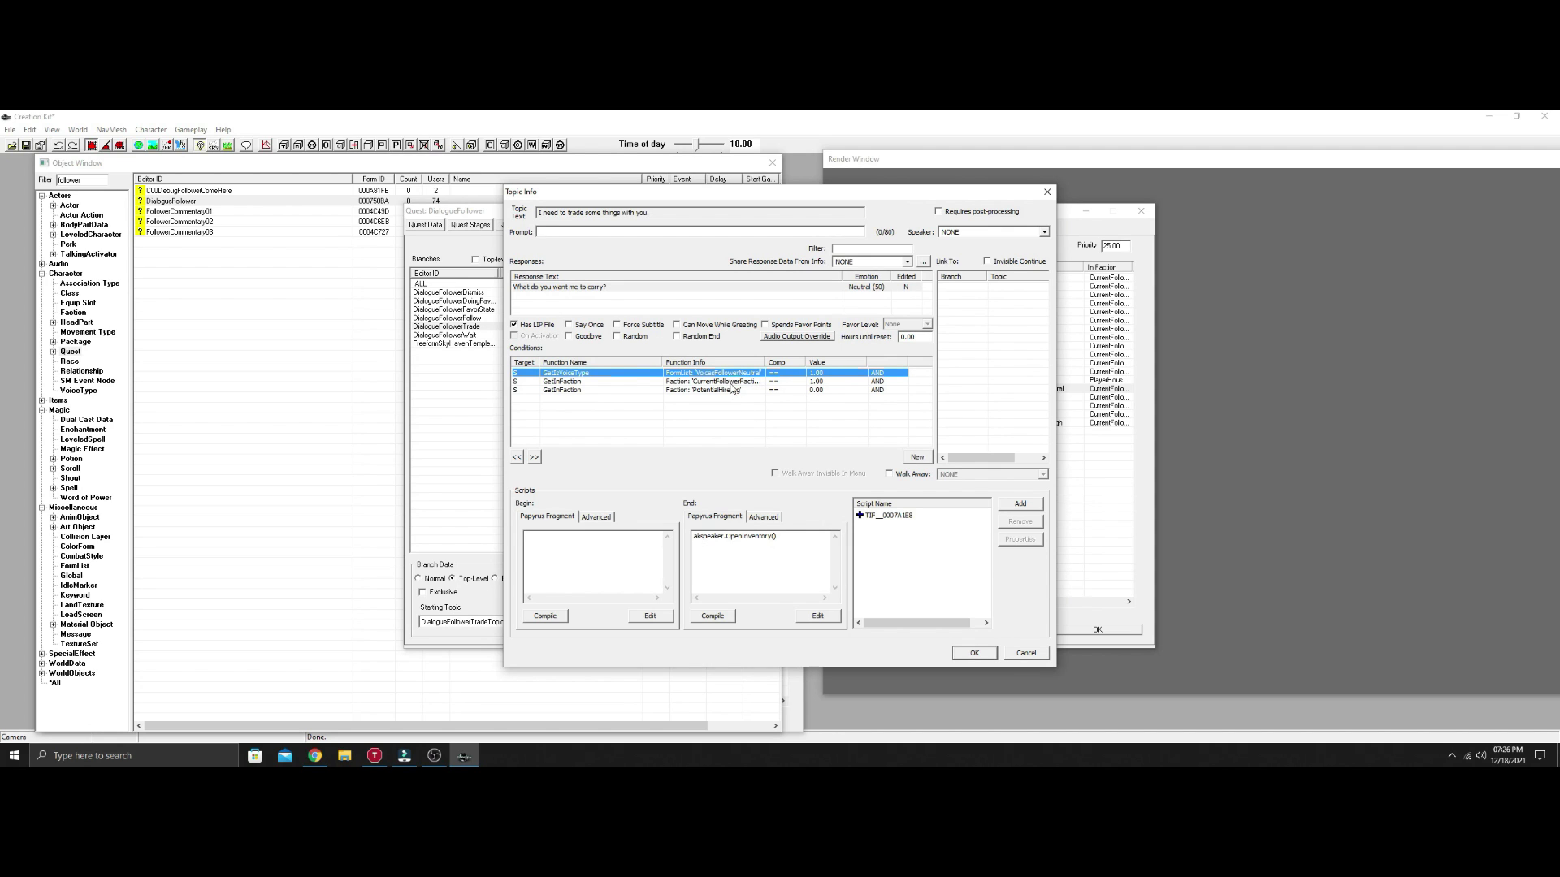
{"action": "left_click", "coordinate": [730, 382]}
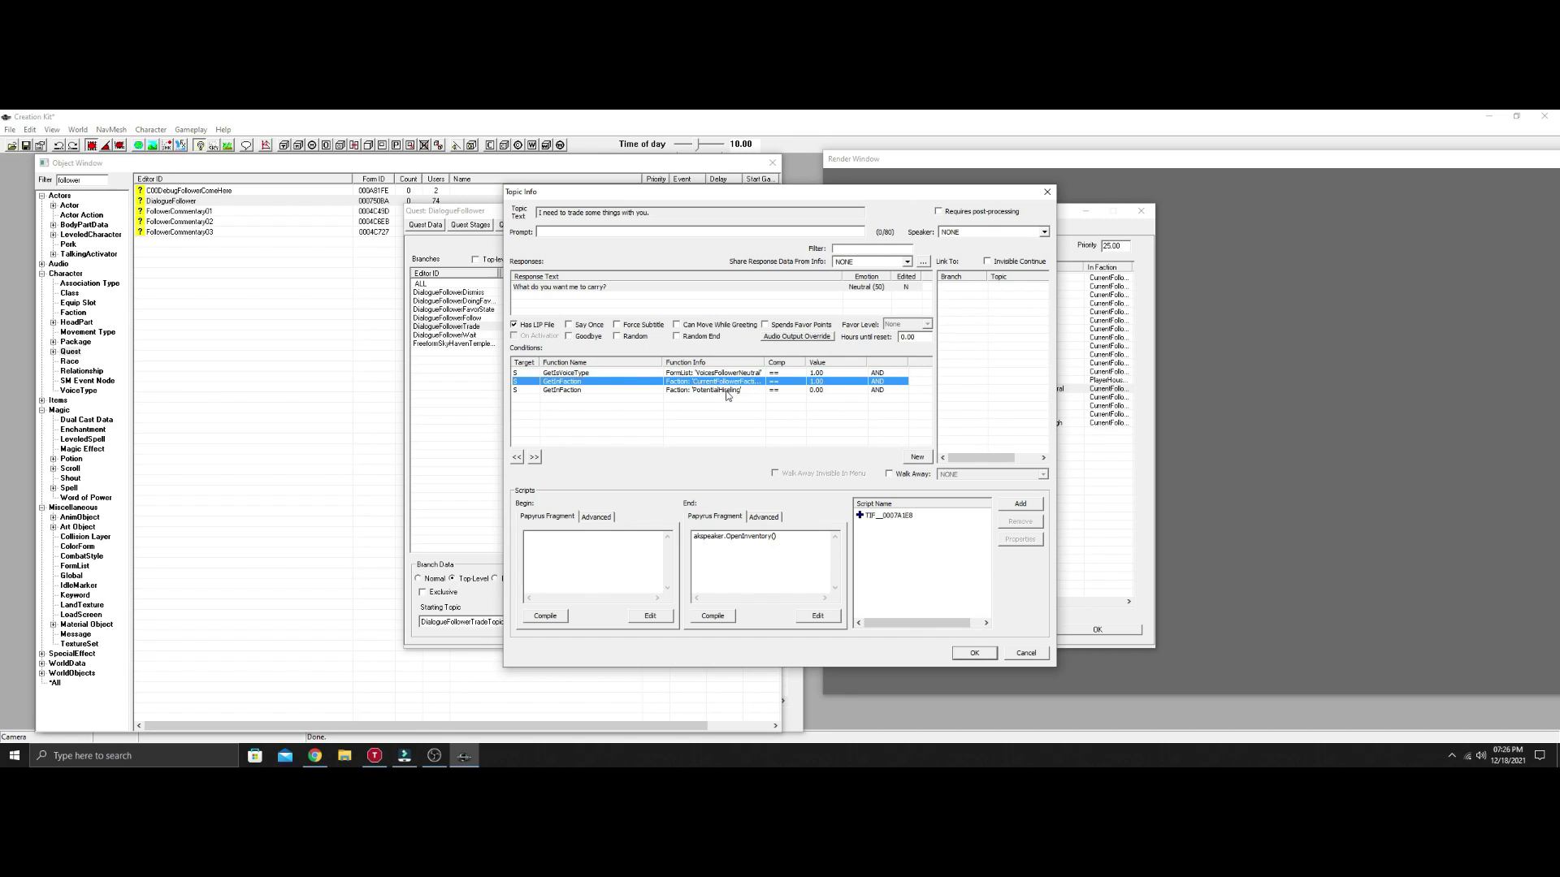
{"action": "left_click", "coordinate": [726, 392]}
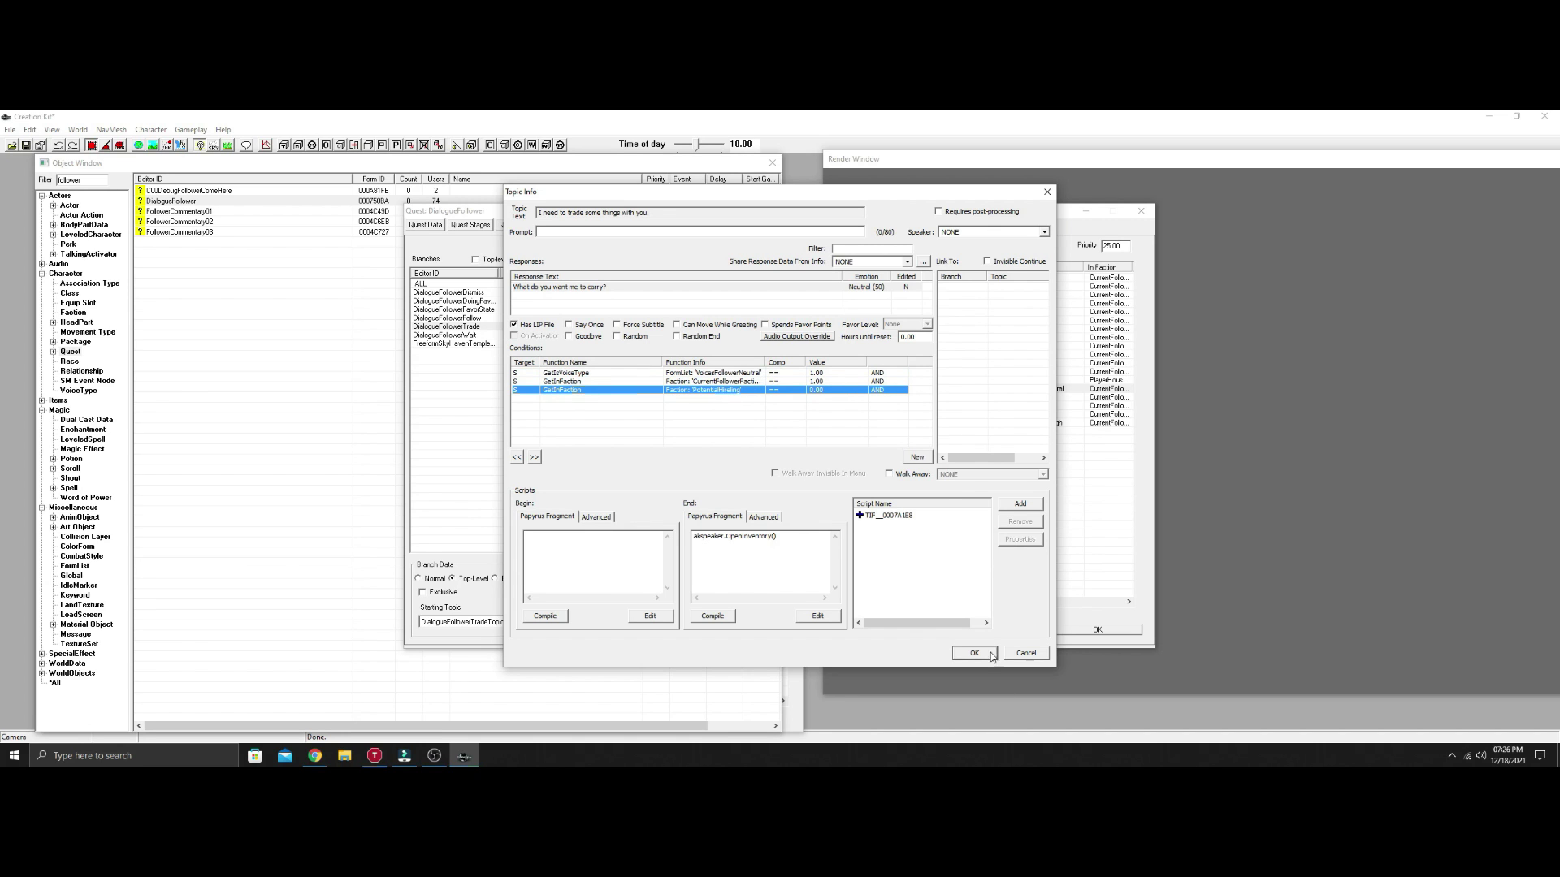
{"action": "left_click", "coordinate": [1026, 654]}
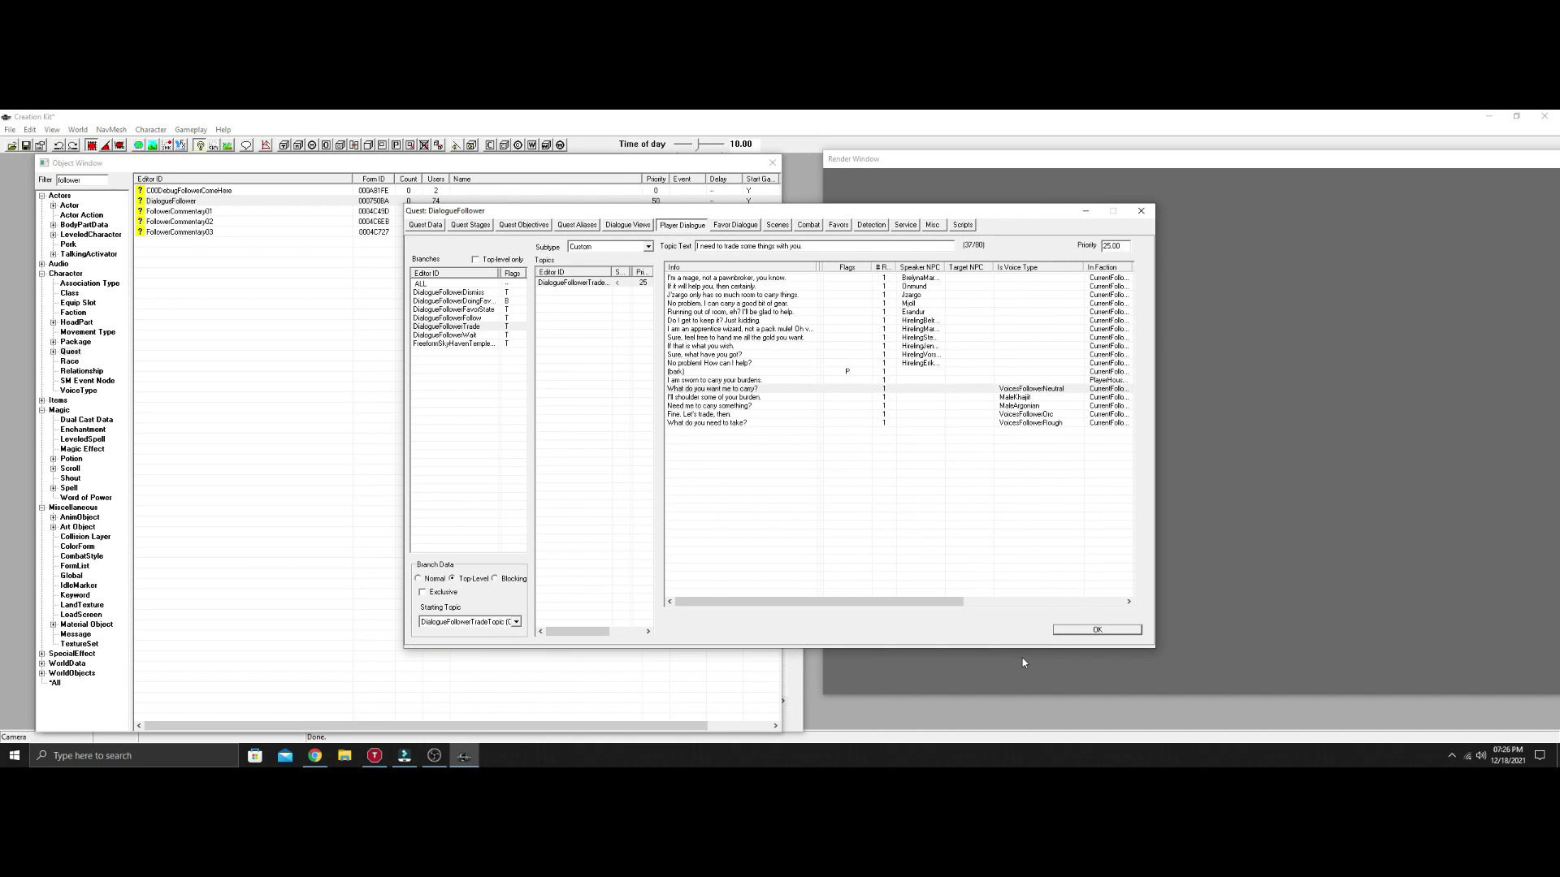